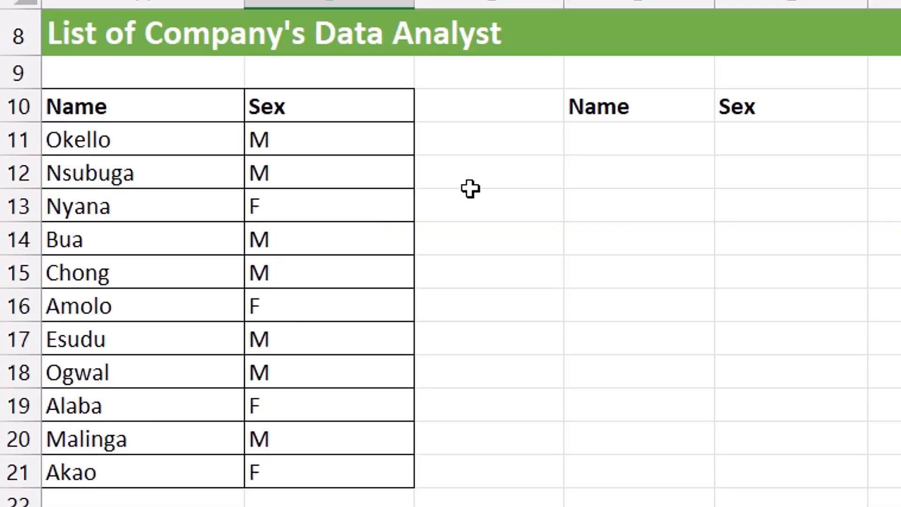
# - Start a SORTBY formula in cell D11 with the analyst list including its header row, A10:B21, as the array
pyautogui.click(207, 254)
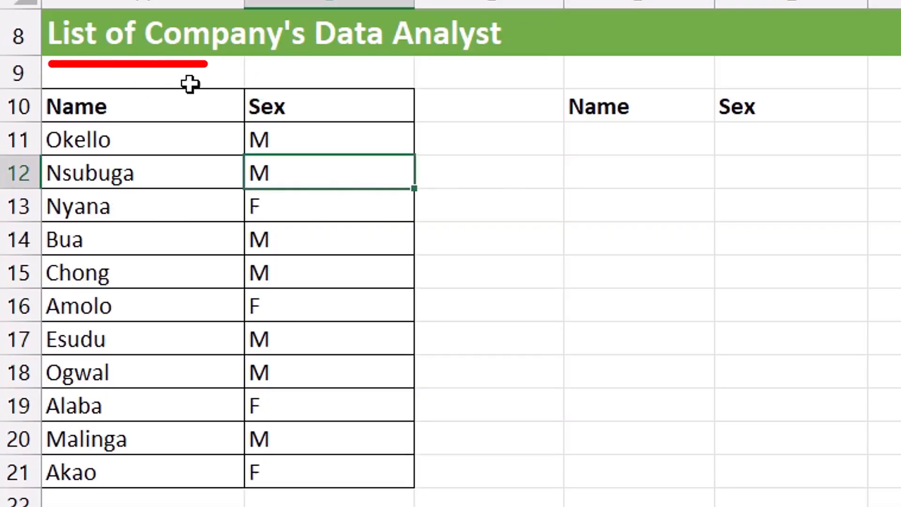
pyautogui.click(639, 137)
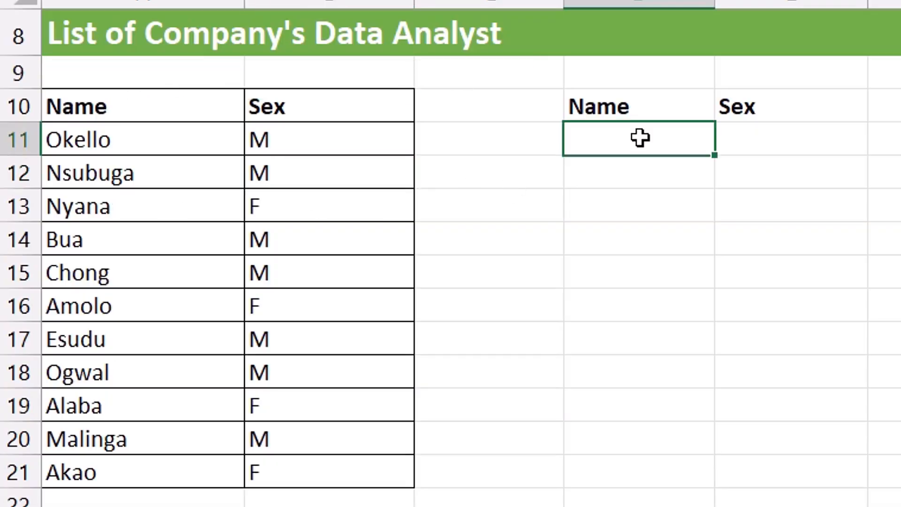
pyautogui.write('=')
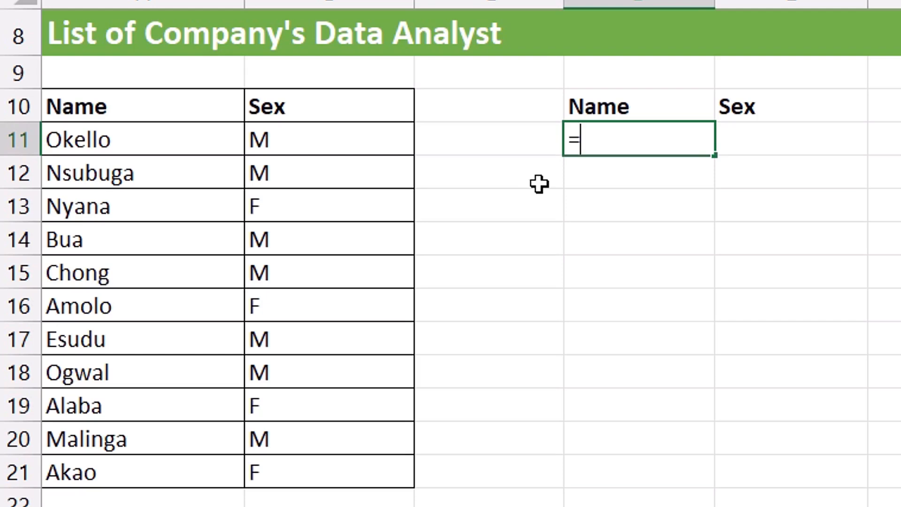
pyautogui.write('sort')
pyautogui.press('Down')
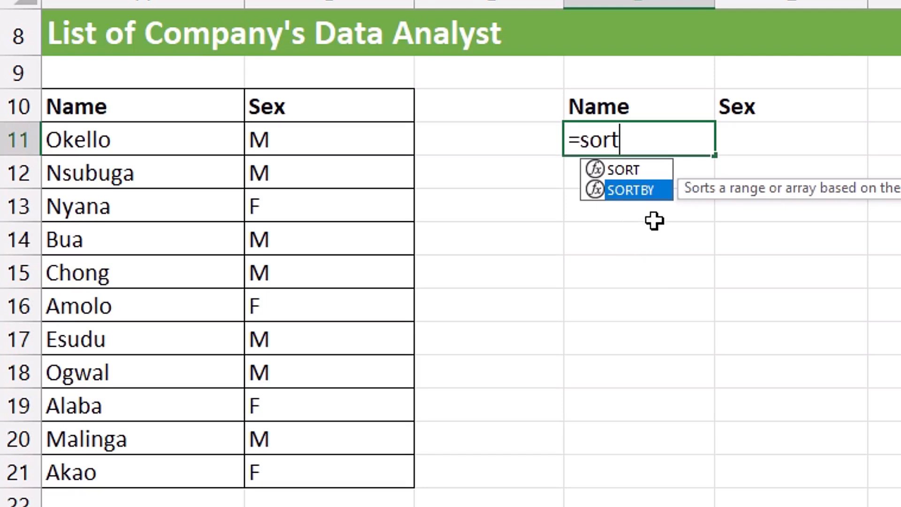
pyautogui.press('Tab')
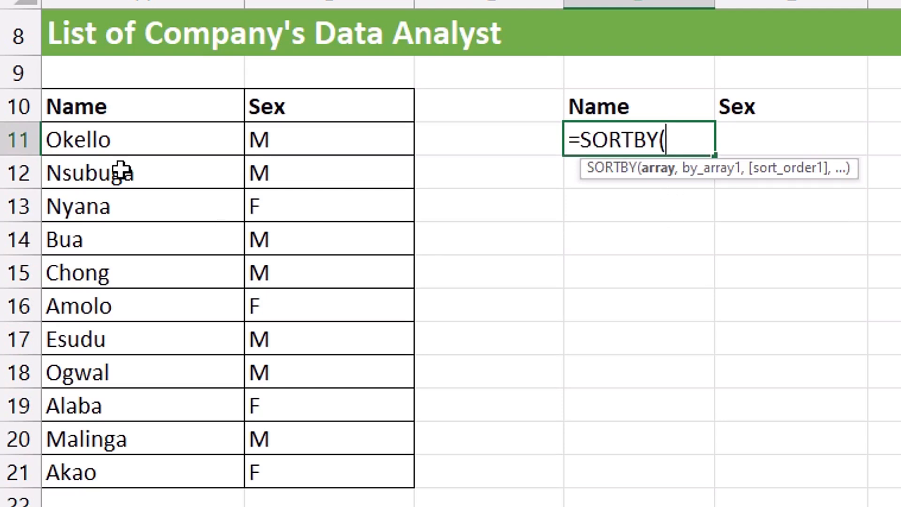
pyautogui.moveTo(112, 140); pyautogui.dragTo(324, 474)
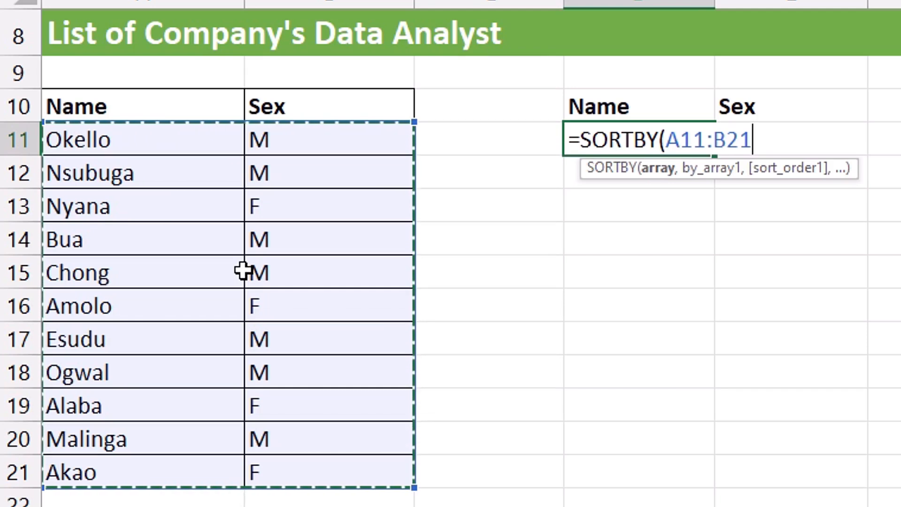
pyautogui.click(203, 109)
pyautogui.moveTo(203, 109); pyautogui.dragTo(345, 462)
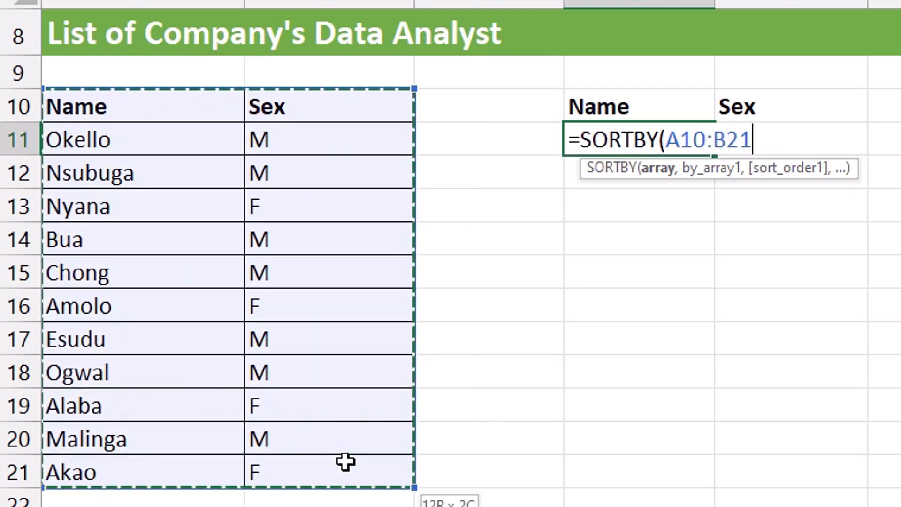
# - Sort by the name column including its header, A10:A21, and enter the SORTBY formula
pyautogui.write(',')
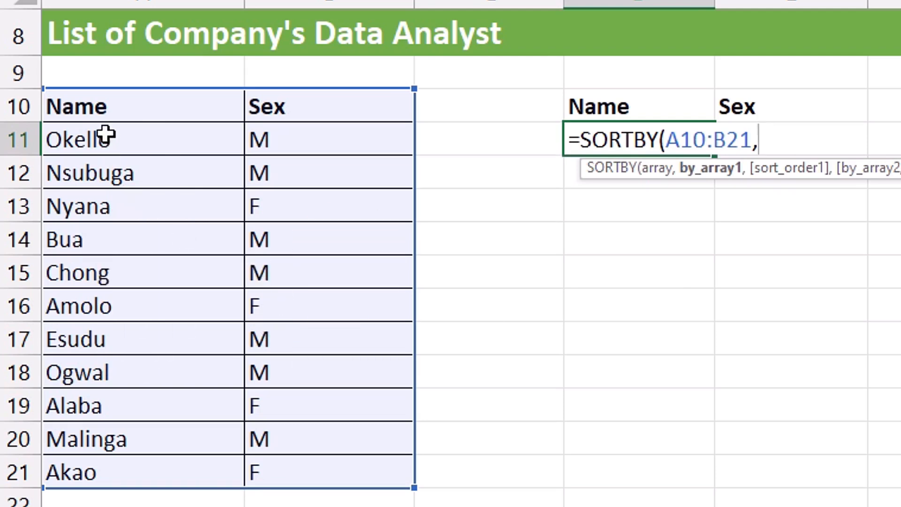
pyautogui.moveTo(155, 115); pyautogui.dragTo(162, 465)
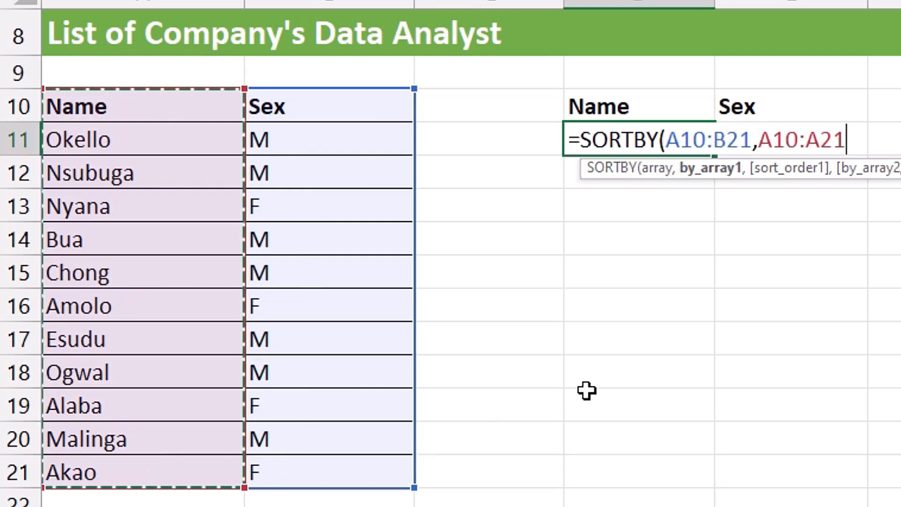
pyautogui.write(')')
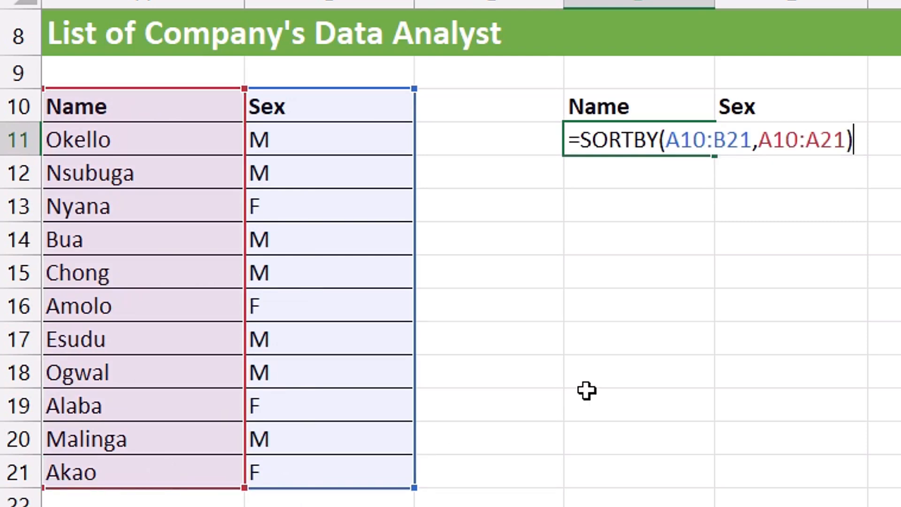
pyautogui.press('Return')
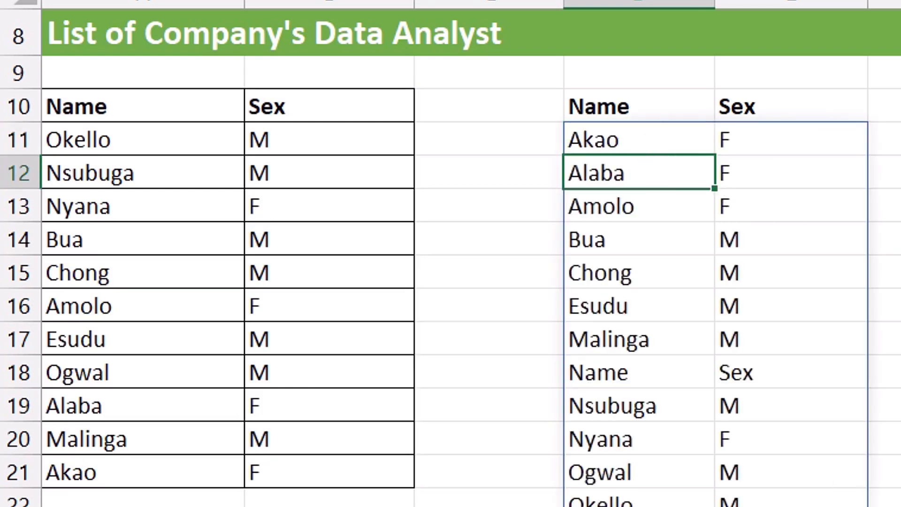
# - Check the misplaced header row in the sorted list and undo the SORTBY formula
pyautogui.click(629, 378)
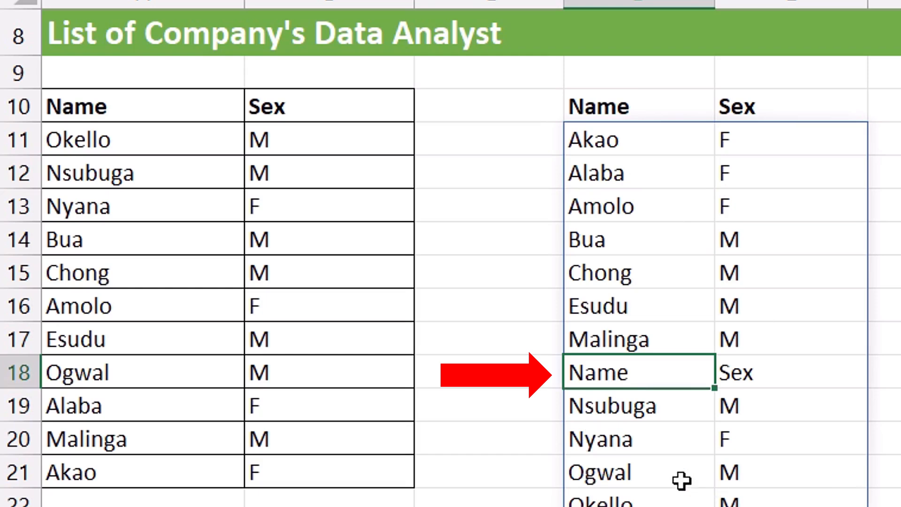
pyautogui.press('Right')
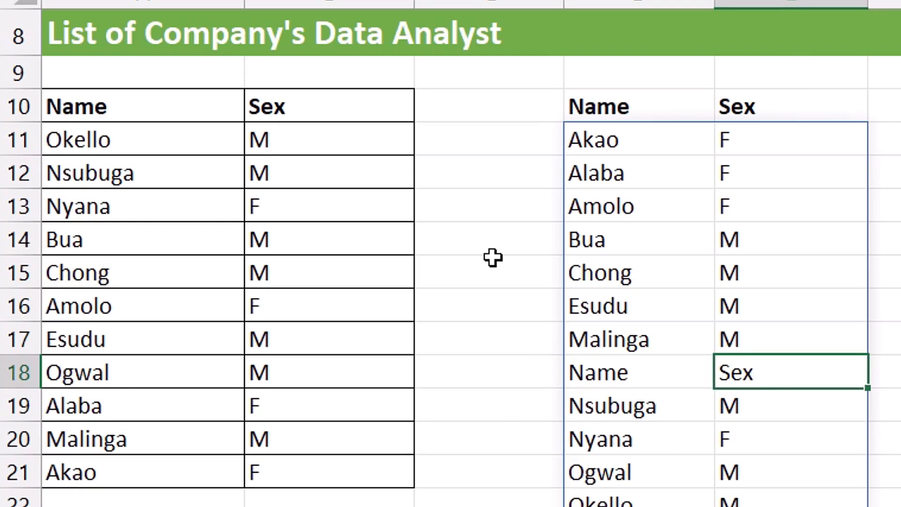
pyautogui.hotkey('ctrl', 'z')
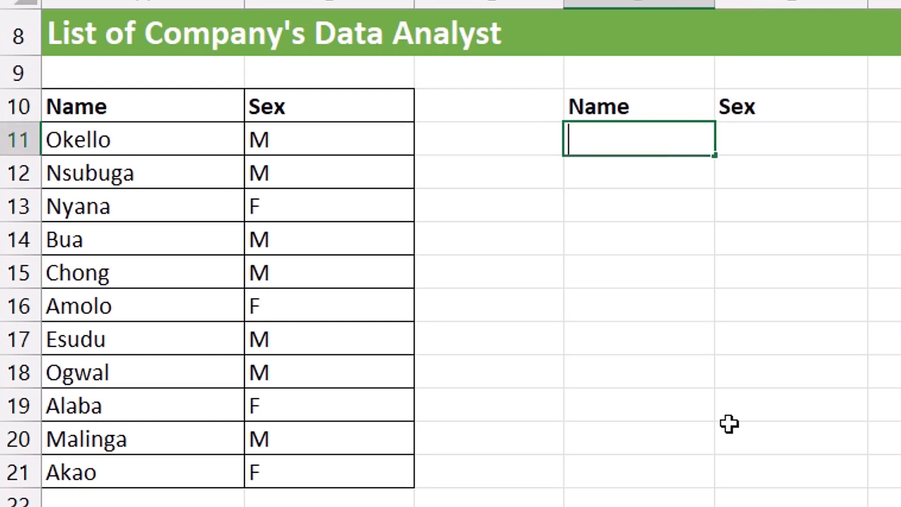
# - Enter =SORTBY(A11:B21,A11:A21) in cell D11 to sort the analyst list by name without its headers
pyautogui.write('sor')
pyautogui.press('Down')
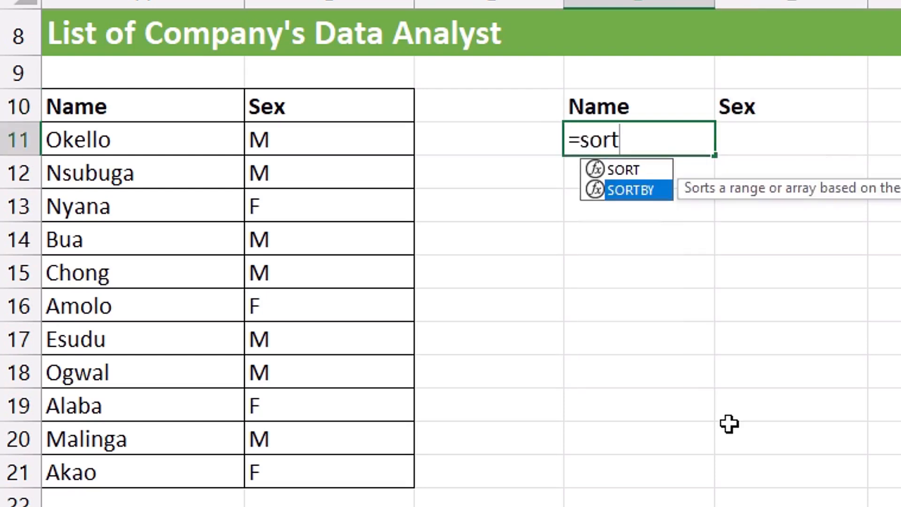
pyautogui.press('Tab')
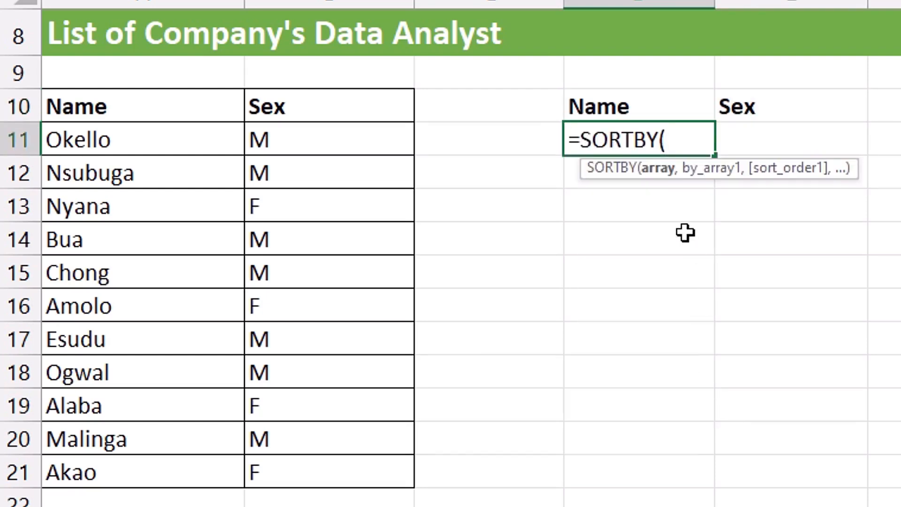
pyautogui.moveTo(201, 141); pyautogui.dragTo(329, 479)
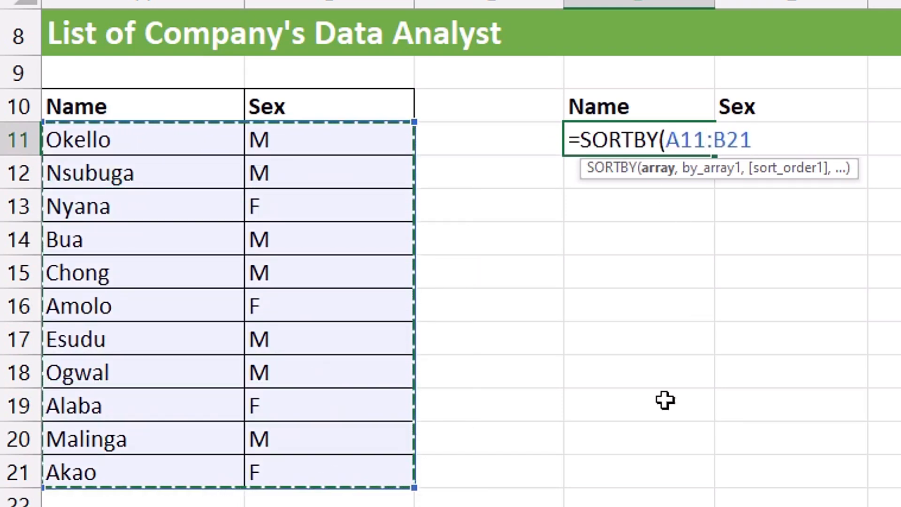
pyautogui.write(',')
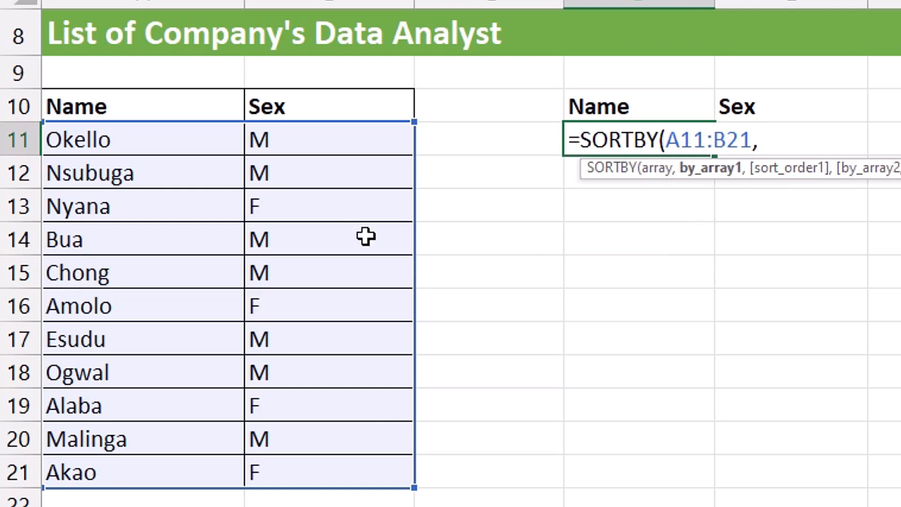
pyautogui.moveTo(191, 152); pyautogui.dragTo(181, 471)
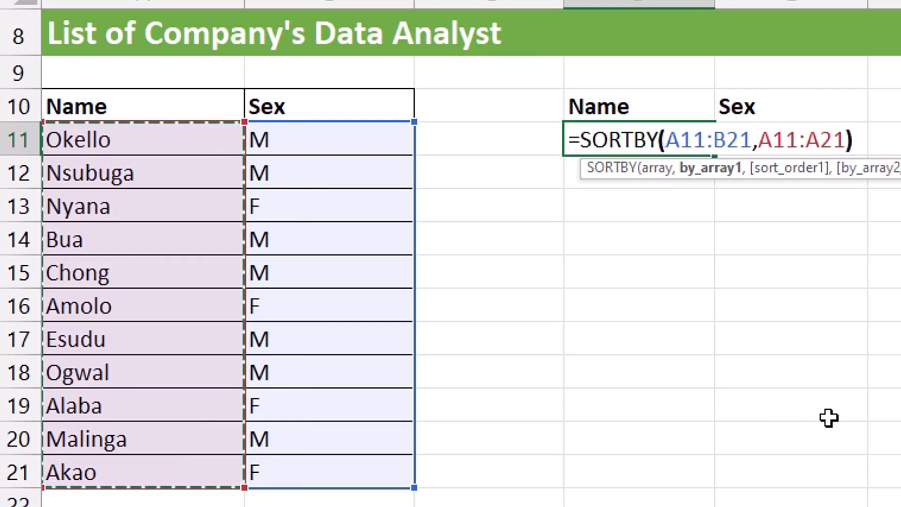
pyautogui.write(')')
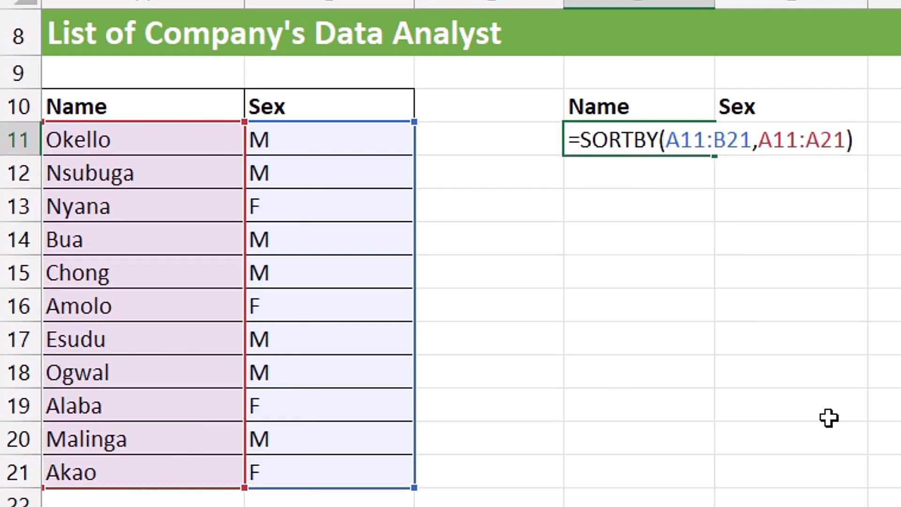
pyautogui.press('Return')
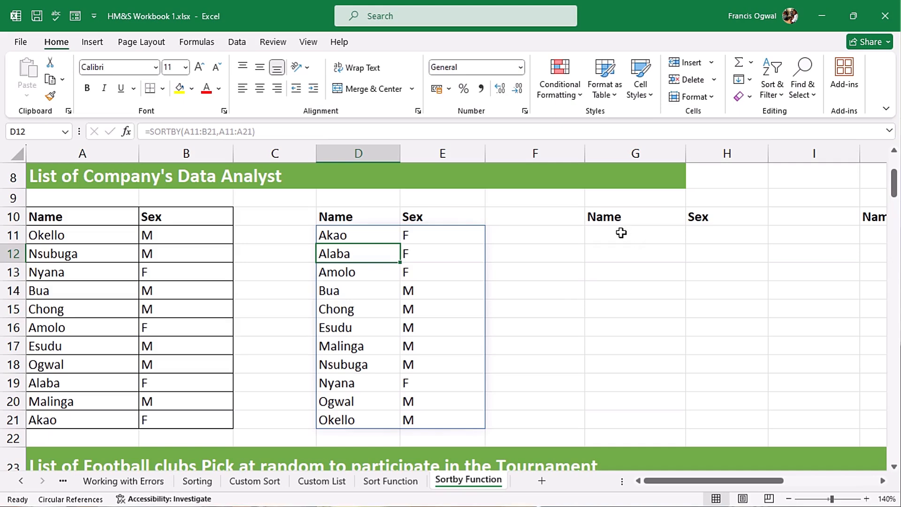
# - Start a SORTBY formula in cell G11 with A11:B21 as the array and A11:A21 as the sort-by range
pyautogui.click(621, 233)
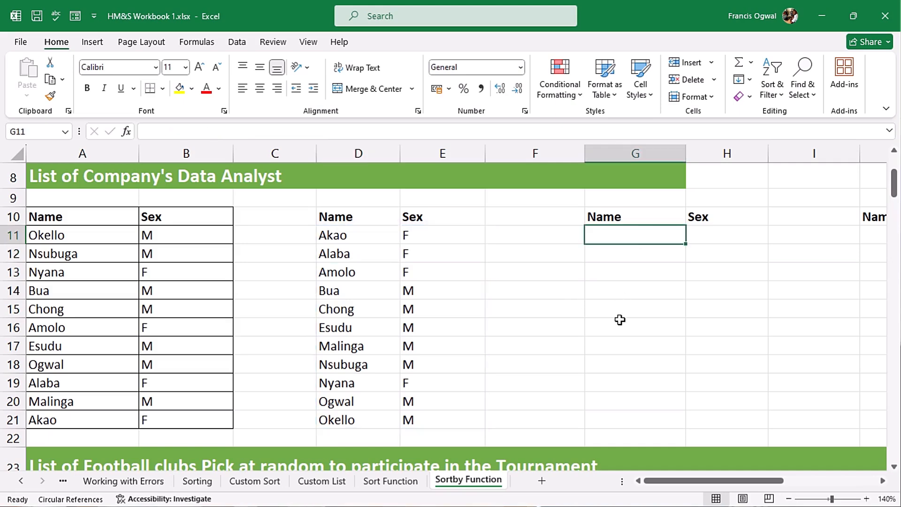
pyautogui.write('=sor')
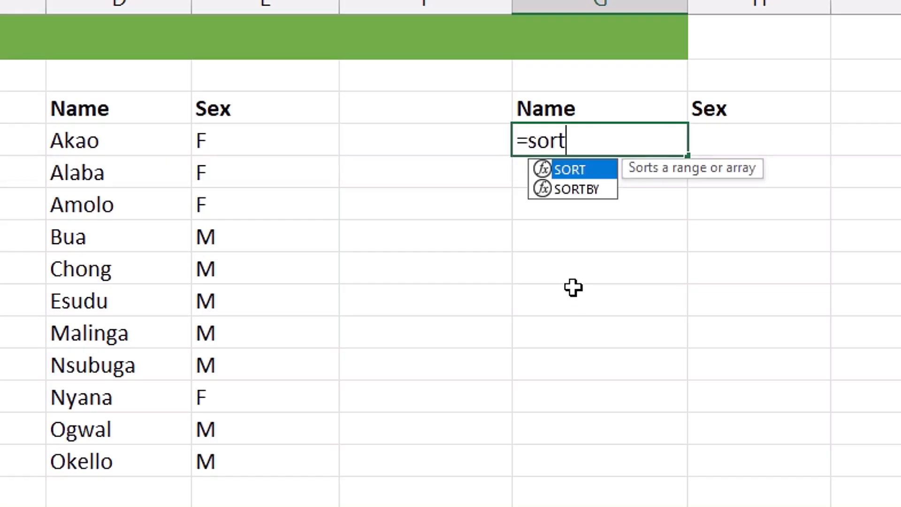
pyautogui.write('t')
pyautogui.press('Down')
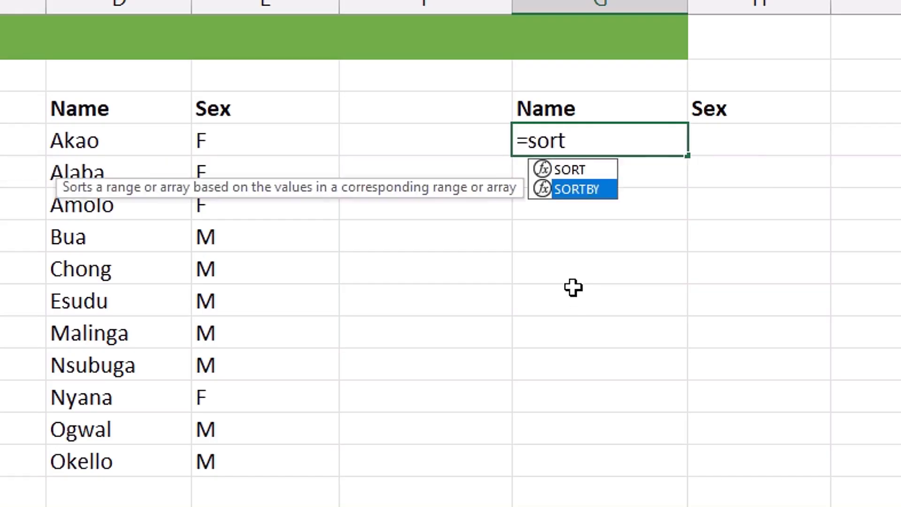
pyautogui.press('Tab')
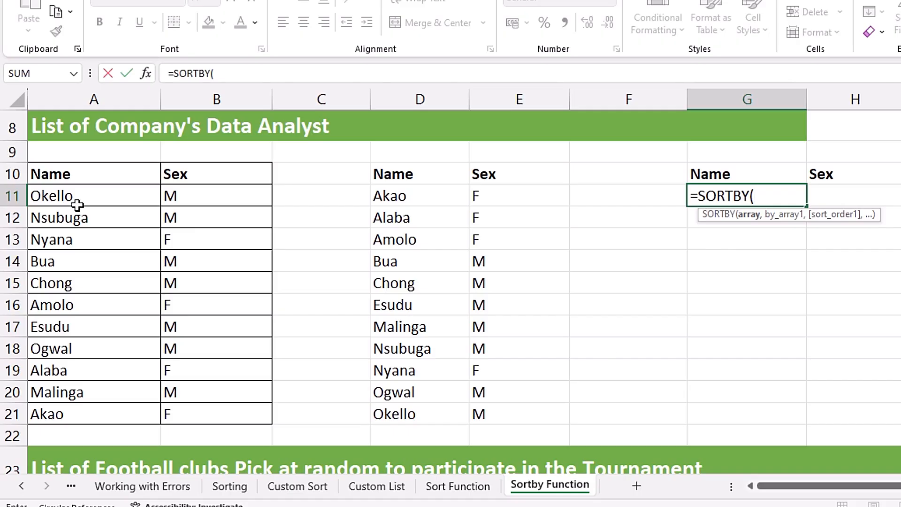
pyautogui.moveTo(77, 205); pyautogui.dragTo(203, 412)
pyautogui.write(',')
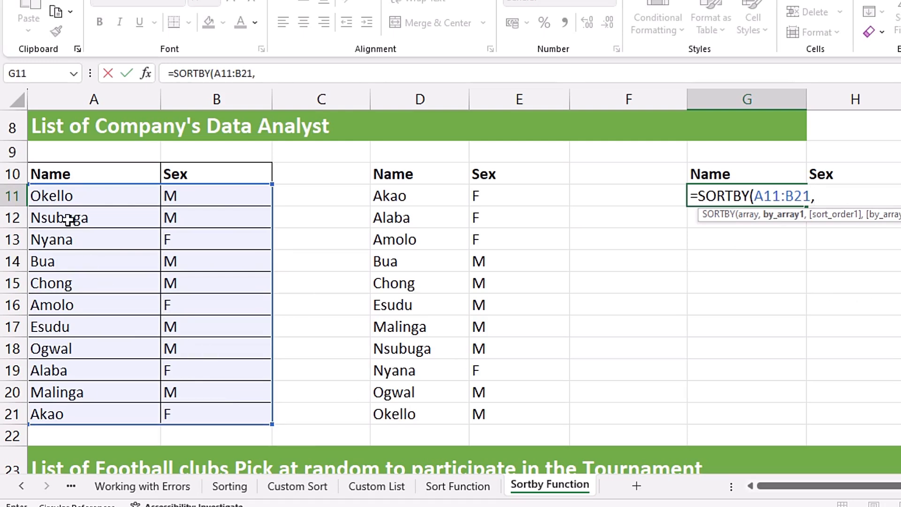
pyautogui.moveTo(66, 197); pyautogui.dragTo(72, 412)
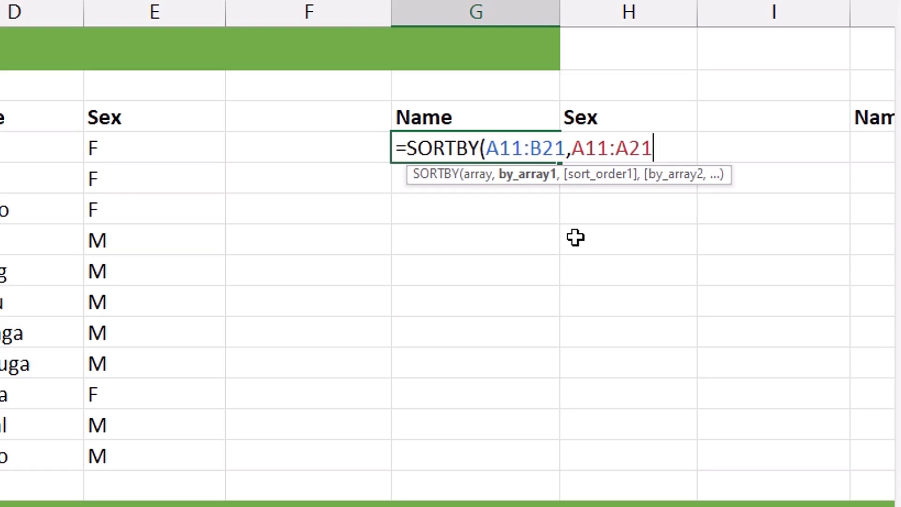
# - Set the formula's sort order to 1 (ascending) and enter it as =SORTBY(A11:B21,A11:A21,1)
pyautogui.write(',')
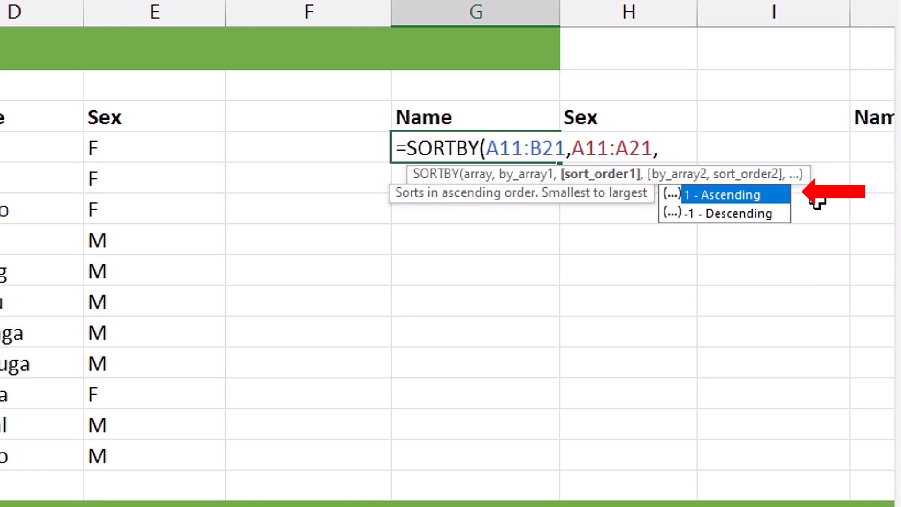
pyautogui.press('Down')
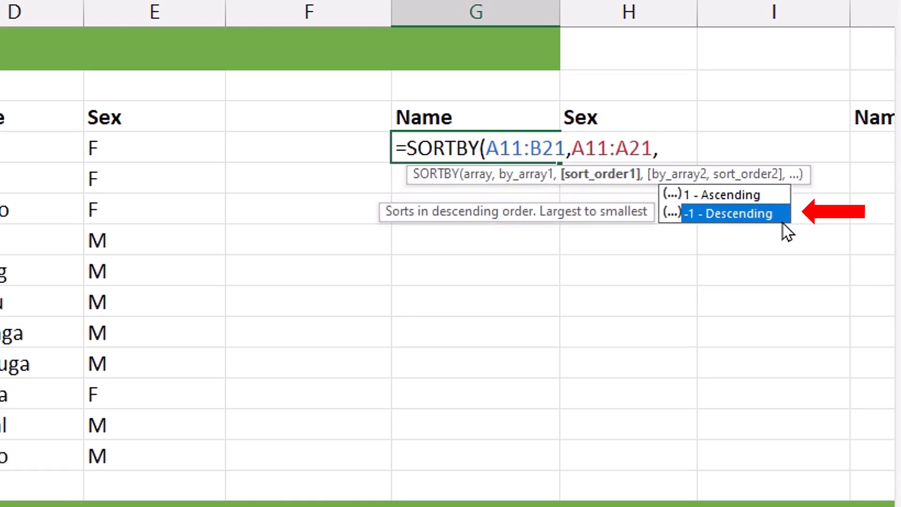
pyautogui.press('Up')
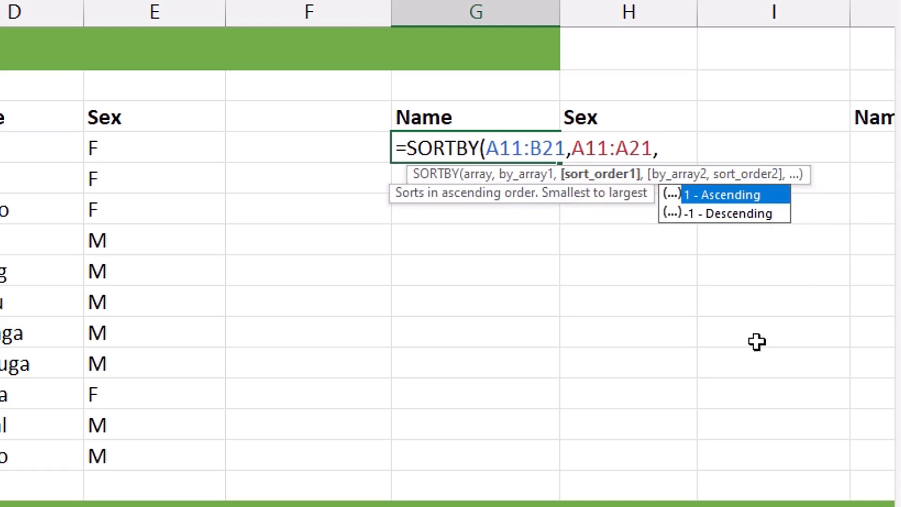
pyautogui.press('Down')
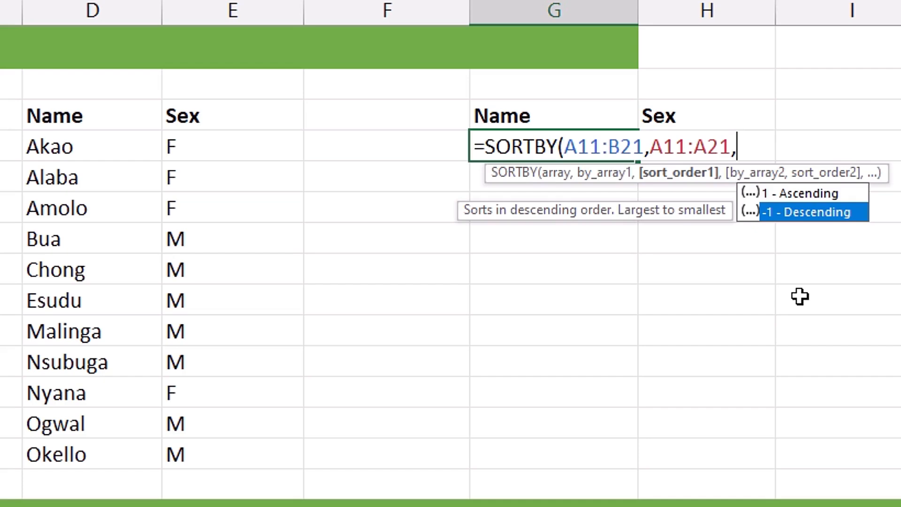
pyautogui.write('1')
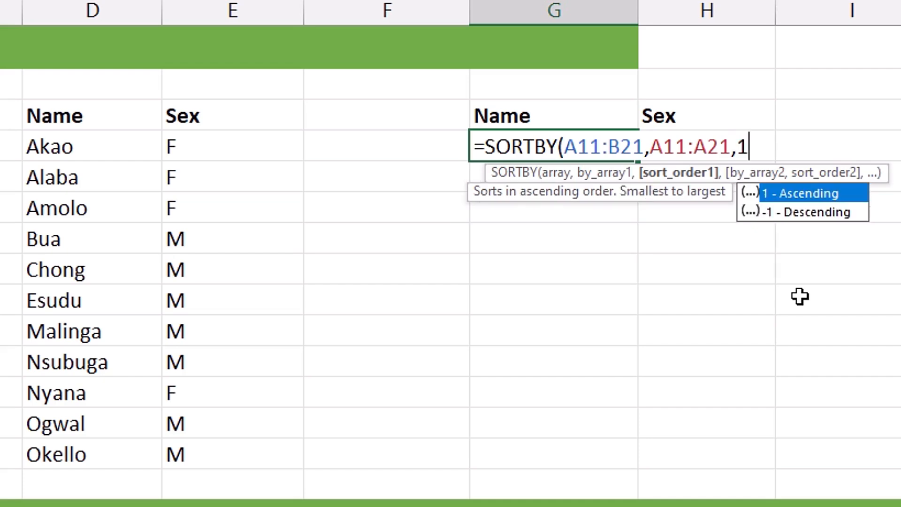
pyautogui.write(')')
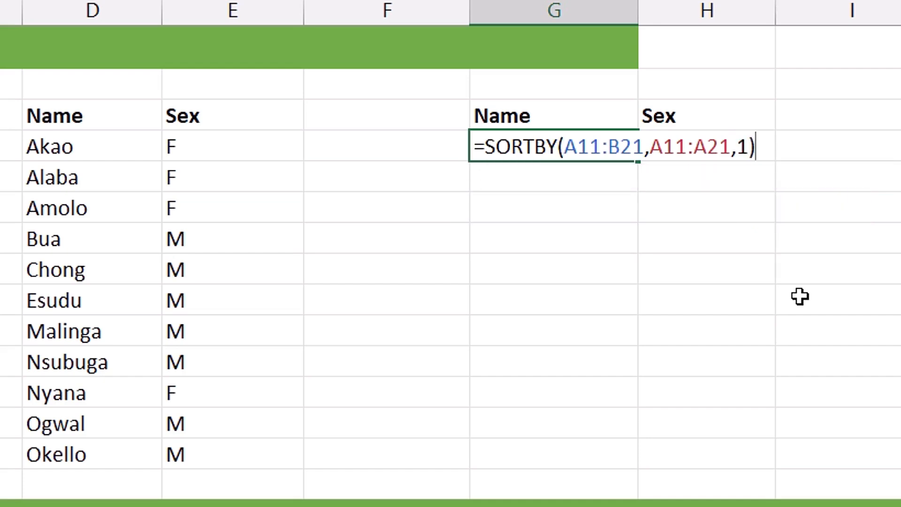
pyautogui.press('Return')
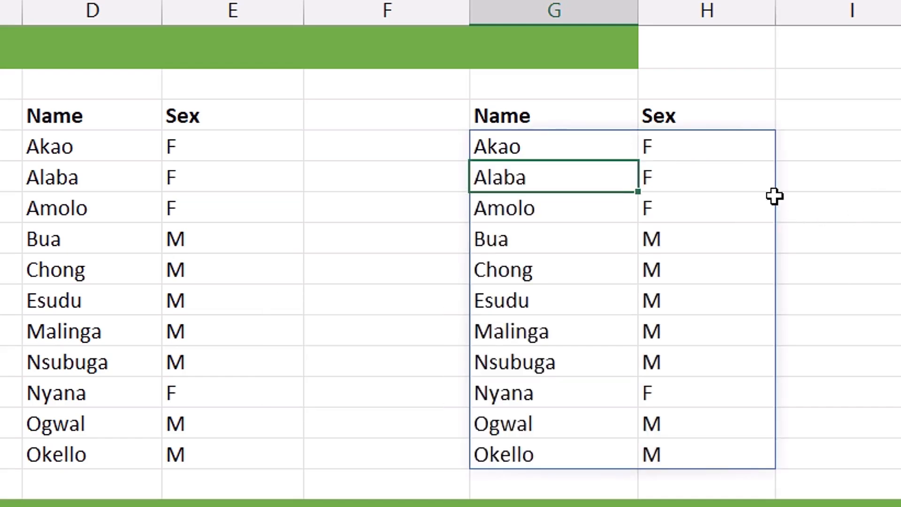
pyautogui.click(380, 208)
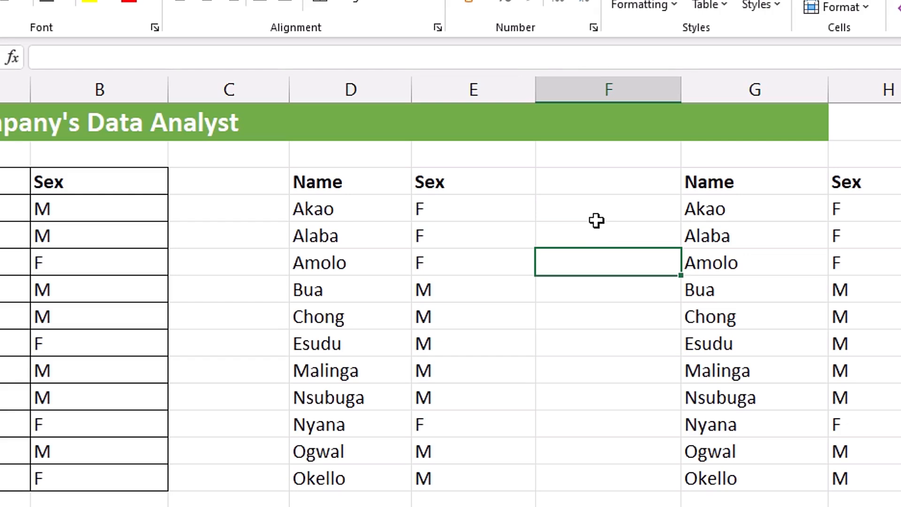
# - Inspect the SORTBY formulas behind the two sorted analyst lists, checking D11, G11 and several spilled cells below them
pyautogui.click(331, 213)
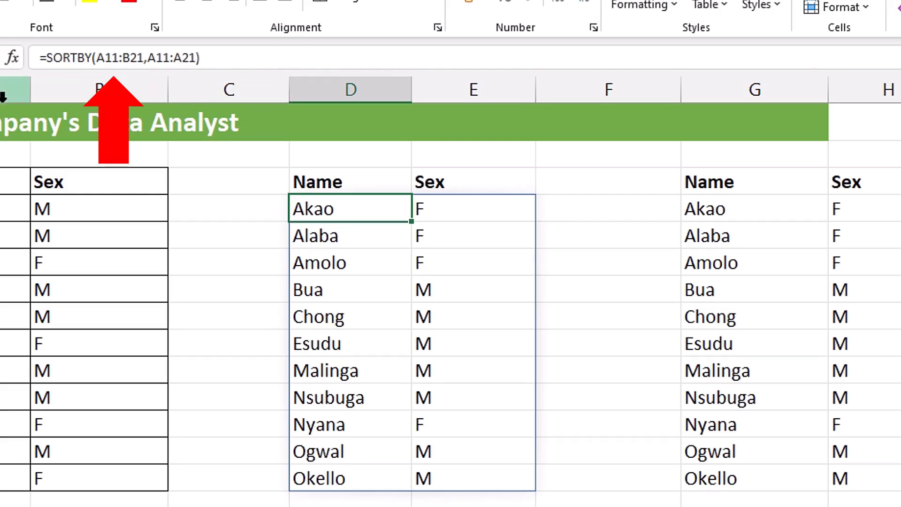
pyautogui.click(337, 263)
pyautogui.click(323, 310)
pyautogui.click(347, 370)
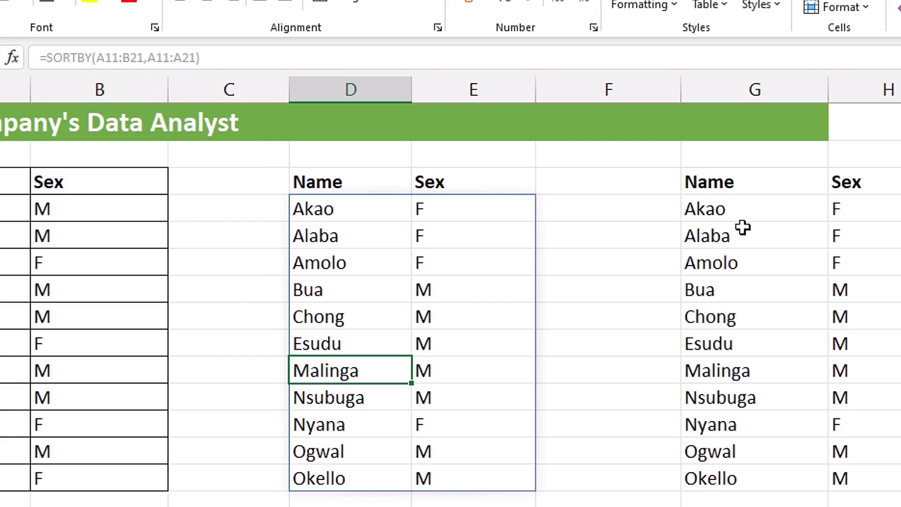
pyautogui.click(742, 207)
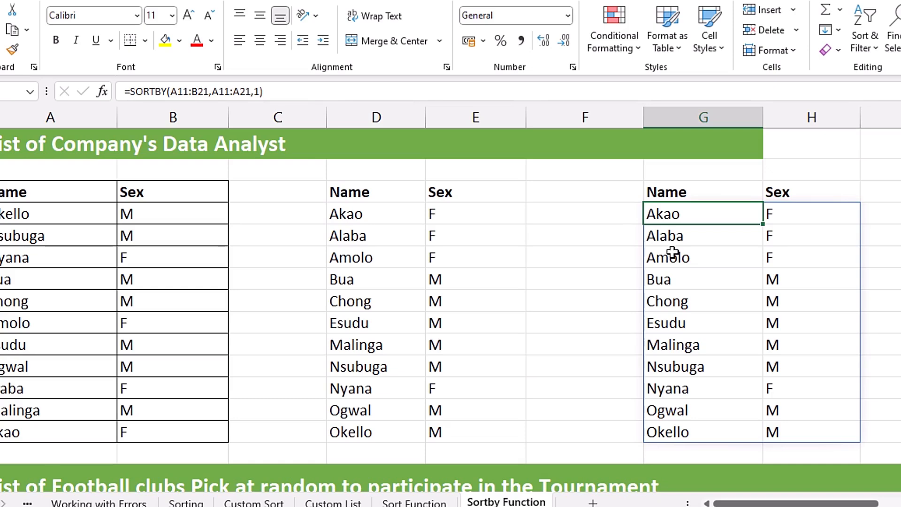
pyautogui.click(743, 262)
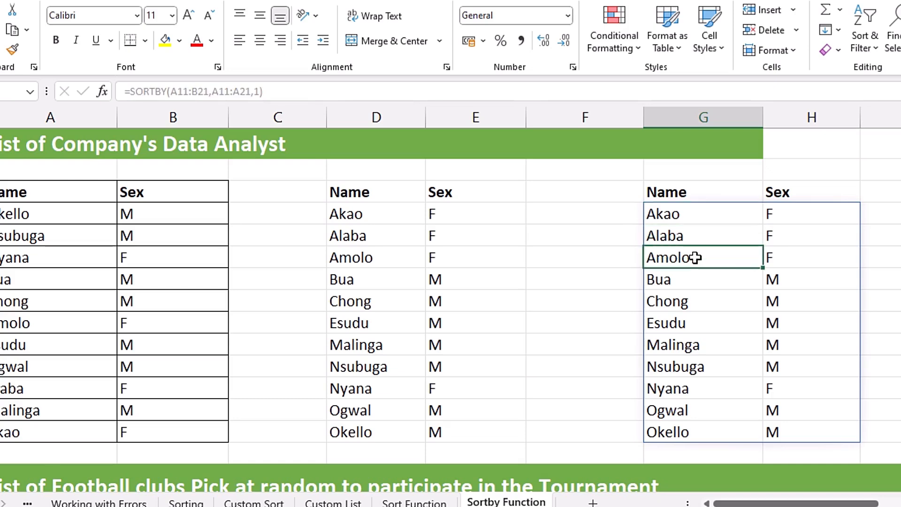
pyautogui.click(770, 259)
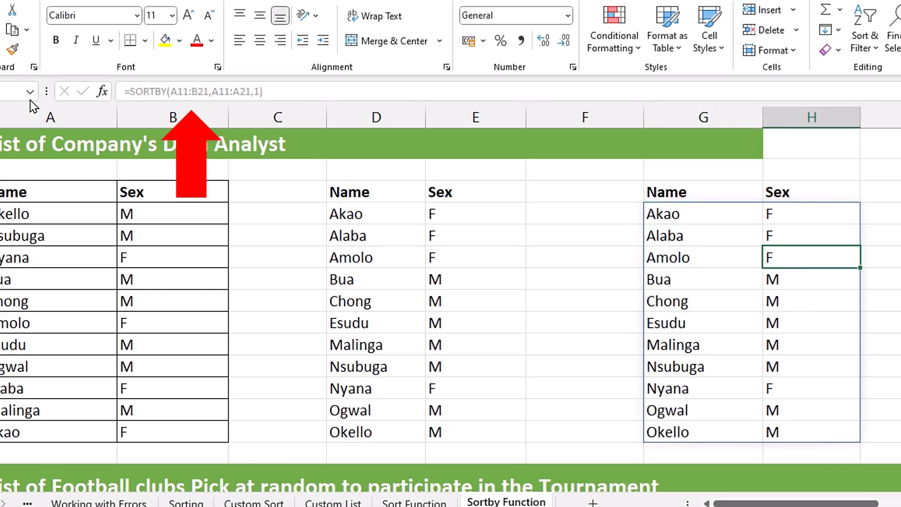
# - Open the formula in G11 and the spilled cell G15 for editing, cancelling both edits
pyautogui.doubleClick(686, 209)
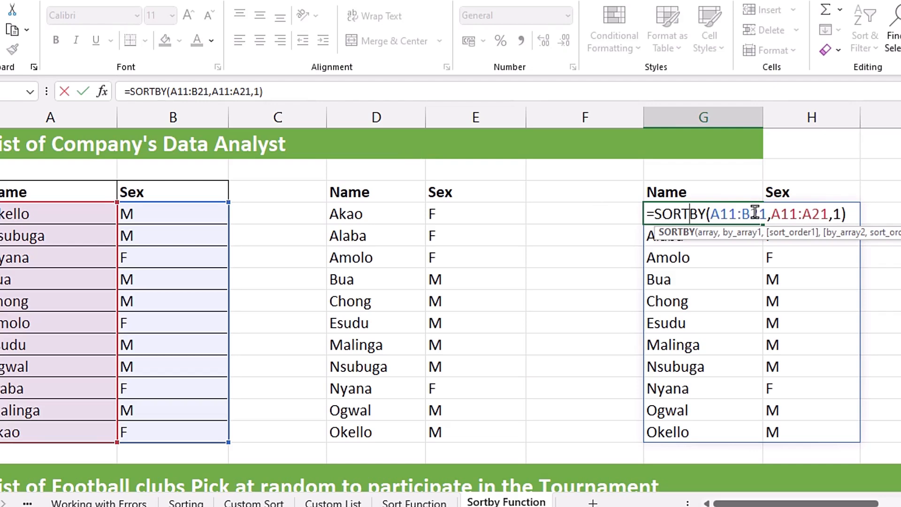
pyautogui.press('Escape')
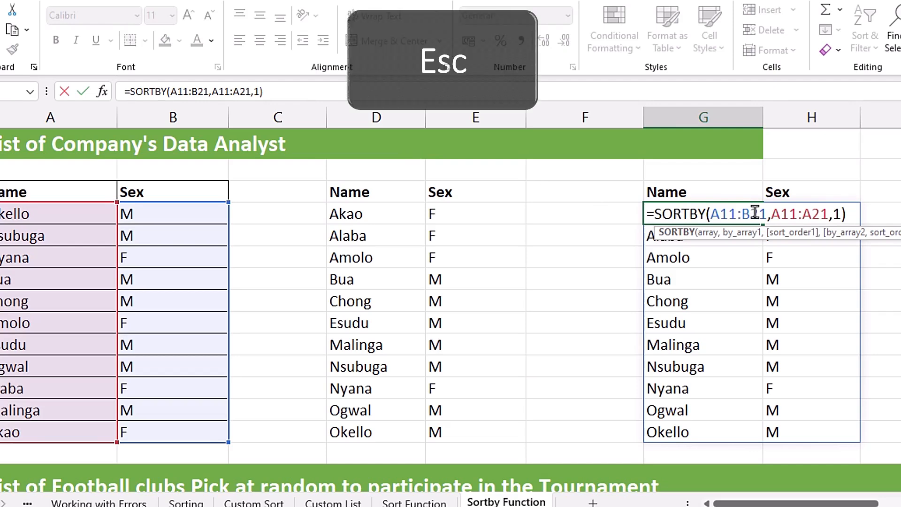
pyautogui.click(689, 296)
pyautogui.press('BackSpace')
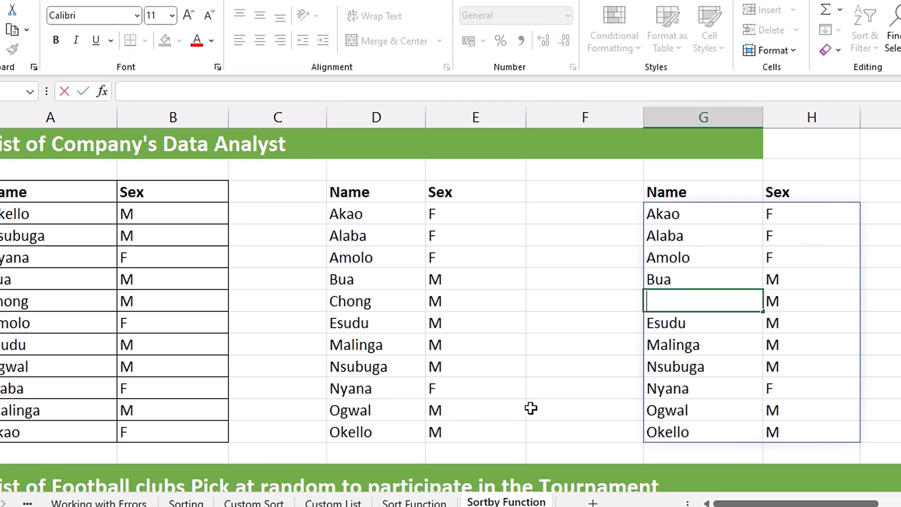
pyautogui.press('Escape')
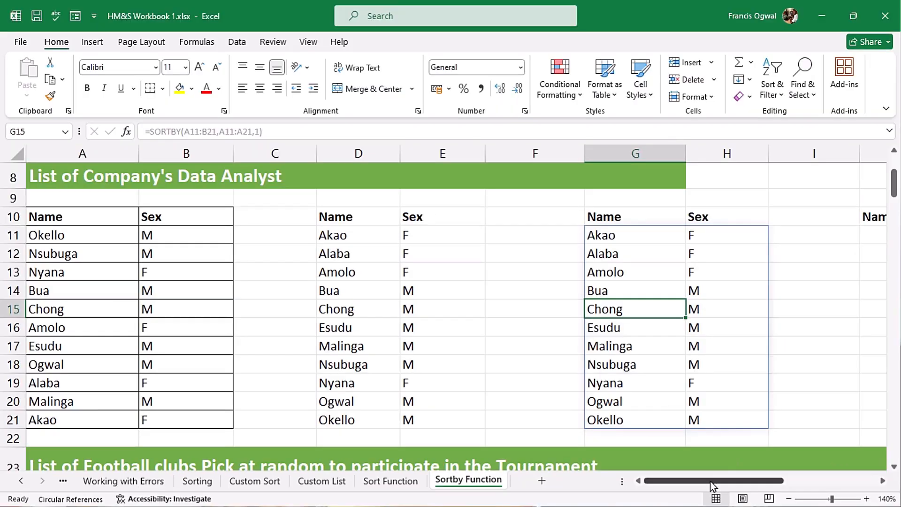
# - Start a SORTBY formula in cell J11 with A11:B21 as the array
pyautogui.moveTo(791, 505); pyautogui.dragTo(798, 504)
pyautogui.moveTo(716, 481); pyautogui.dragTo(757, 480)
pyautogui.click(606, 234)
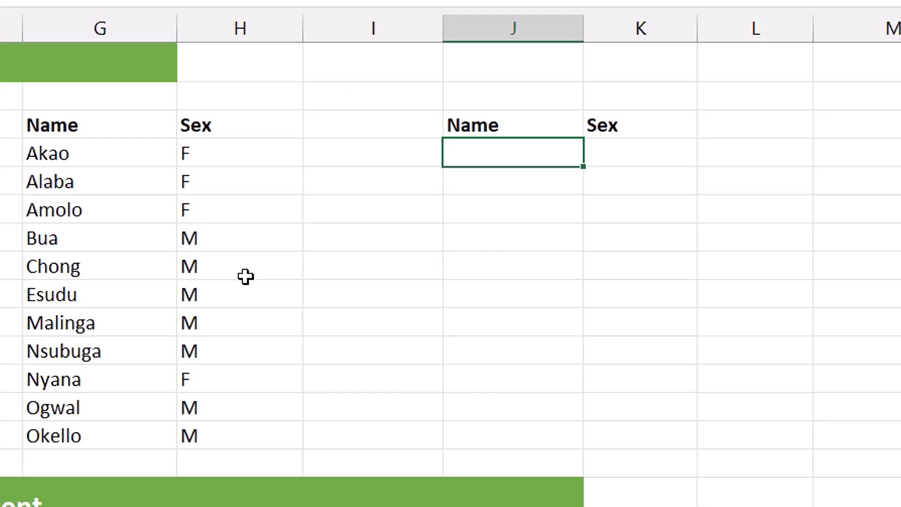
pyautogui.write('=sor')
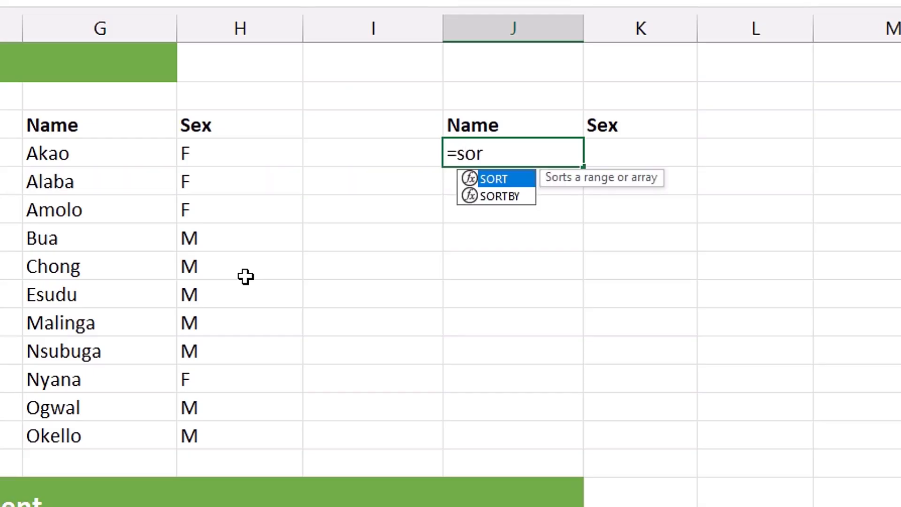
pyautogui.write('t')
pyautogui.press('Down')
pyautogui.press('Tab')
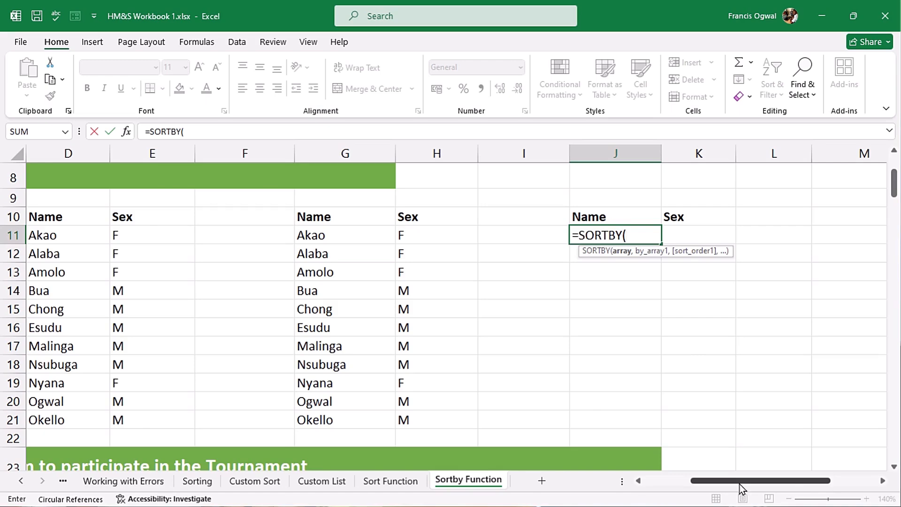
pyautogui.moveTo(739, 483); pyautogui.dragTo(569, 444)
pyautogui.moveTo(90, 234); pyautogui.dragTo(187, 427)
pyautogui.write(',')
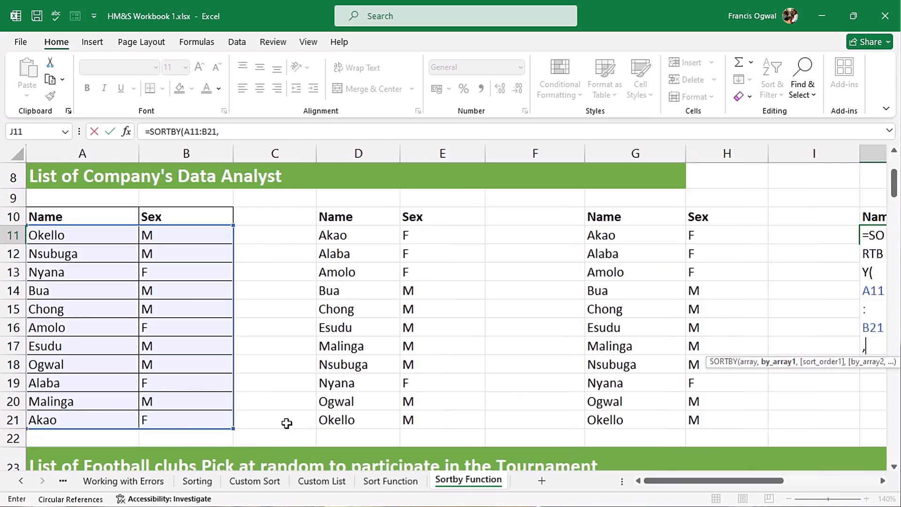
# - Complete the formula with sort-by range A11:A21 and descending order, entering it as =SORTBY(A11:B21,A11:A21,-1)
pyautogui.moveTo(663, 481); pyautogui.dragTo(710, 481)
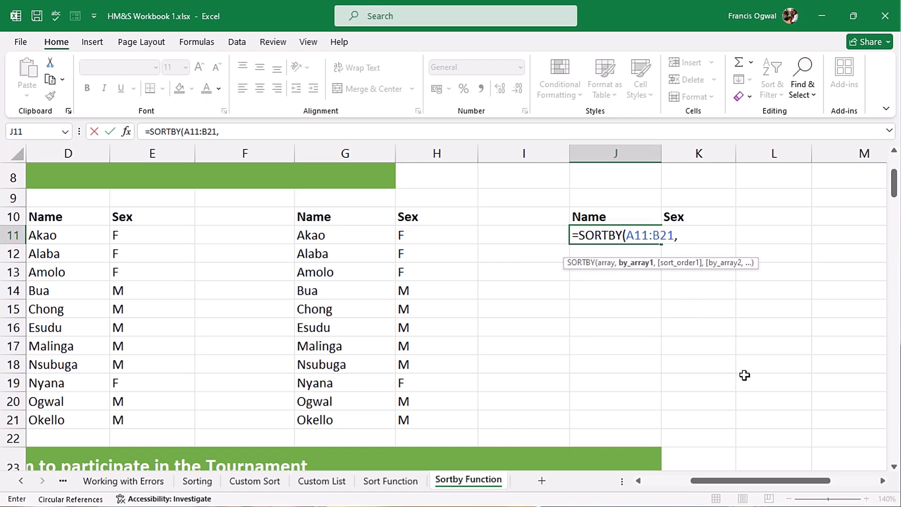
pyautogui.moveTo(770, 480); pyautogui.dragTo(723, 481)
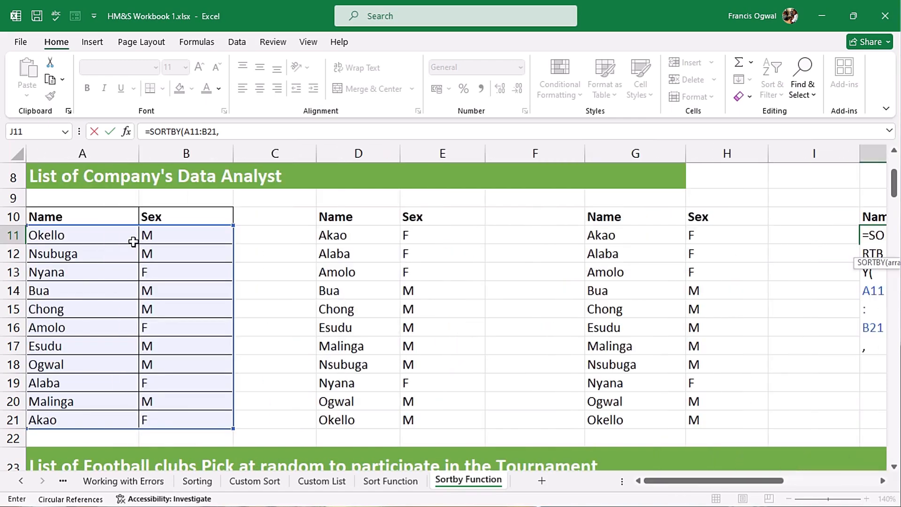
pyautogui.moveTo(117, 237); pyautogui.dragTo(111, 414)
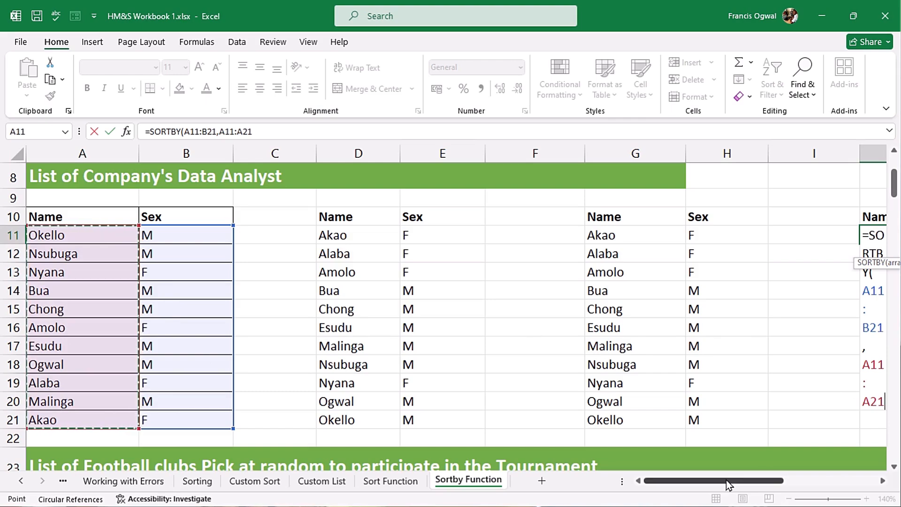
pyautogui.moveTo(726, 480); pyautogui.dragTo(781, 480)
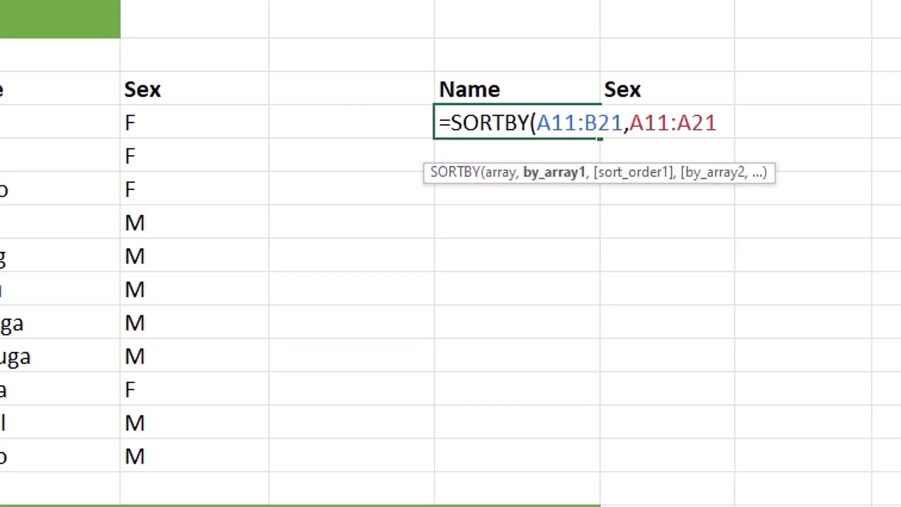
pyautogui.write(',')
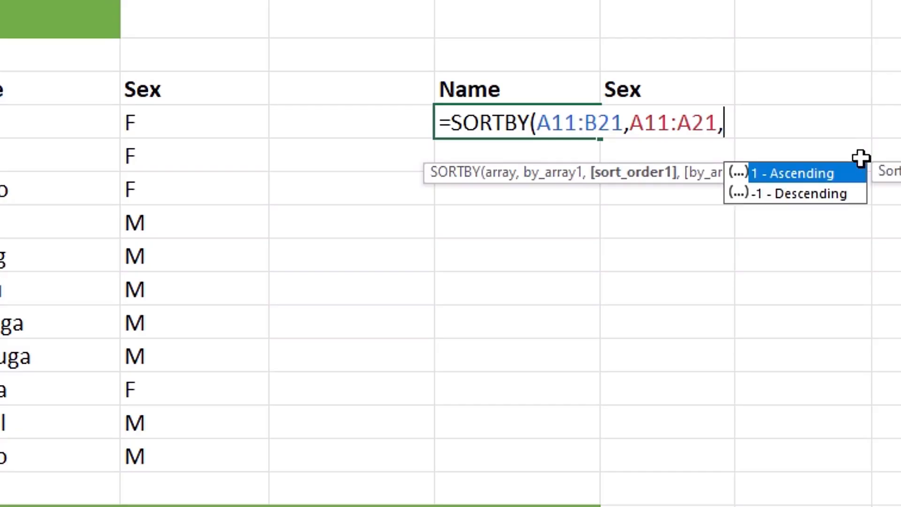
pyautogui.press('Down')
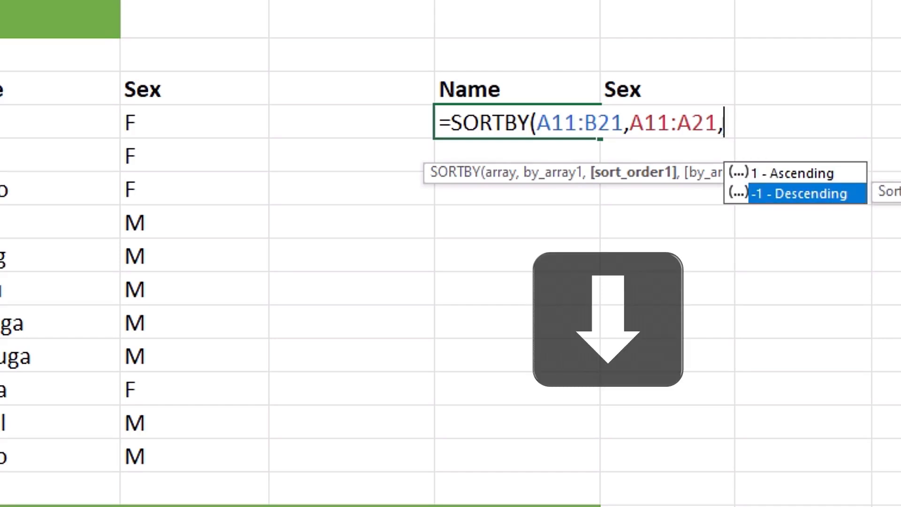
pyautogui.press('Tab')
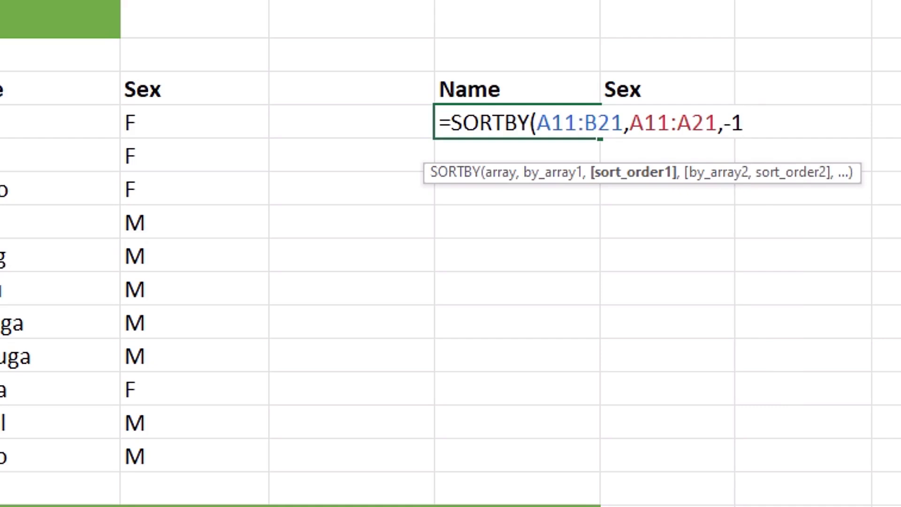
pyautogui.write(')')
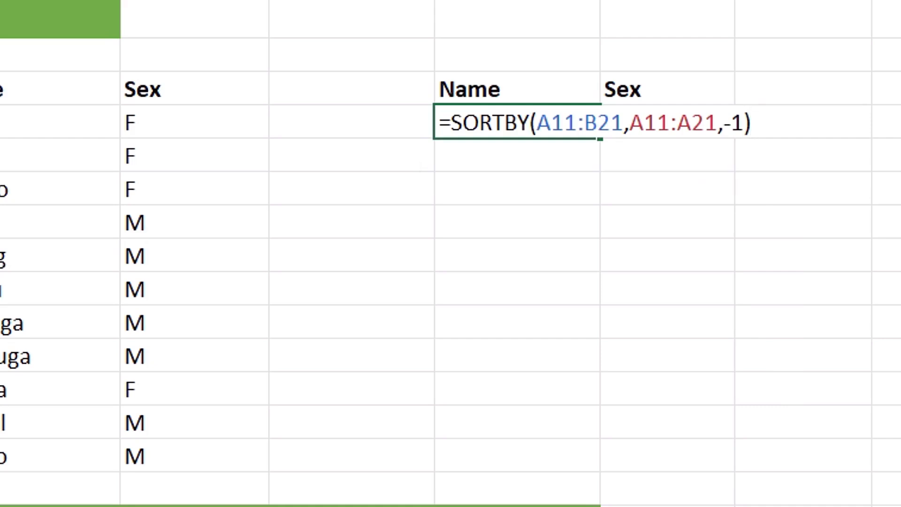
pyautogui.press('Return')
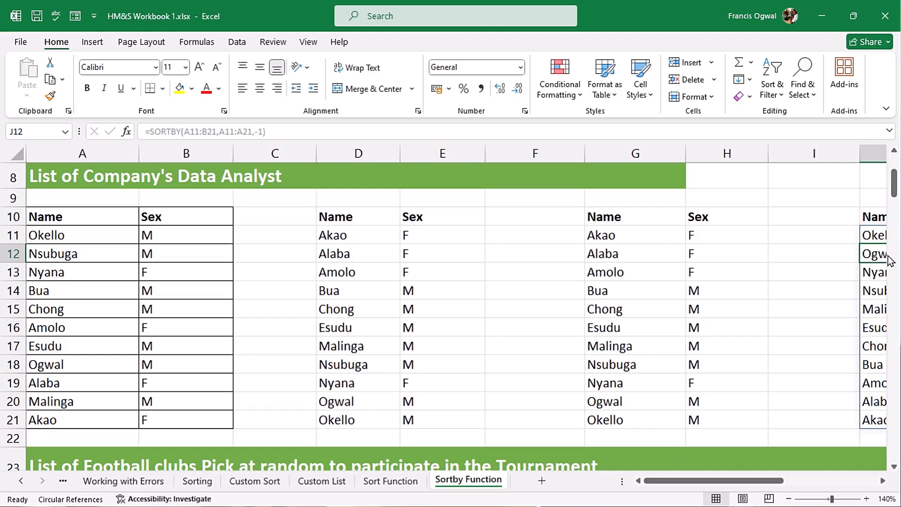
# - Widen column B so that the full team names fit in the football clubs list
pyautogui.moveTo(51, 219); pyautogui.dragTo(193, 420)
pyautogui.click(198, 274)
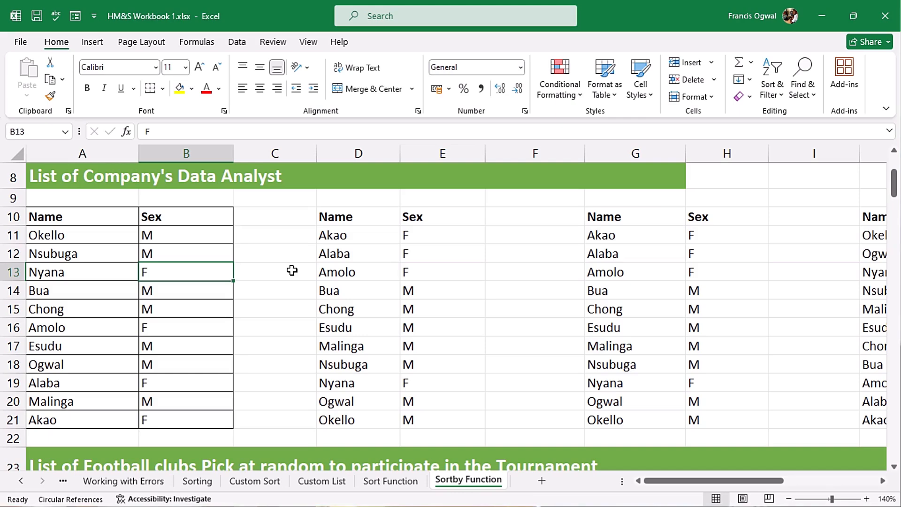
pyautogui.scroll(-5, 291, 271)
pyautogui.click(201, 264)
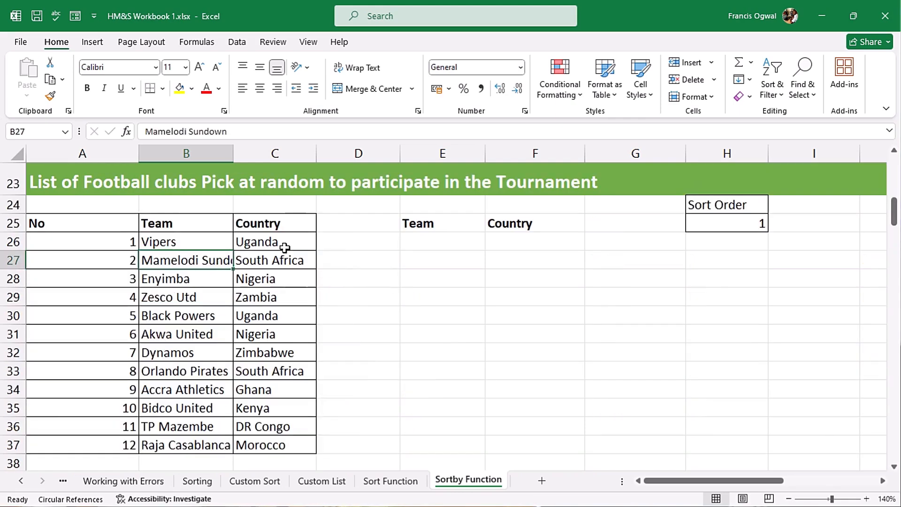
pyautogui.moveTo(30, 205); pyautogui.dragTo(533, 213)
pyautogui.moveTo(233, 154); pyautogui.dragTo(265, 156)
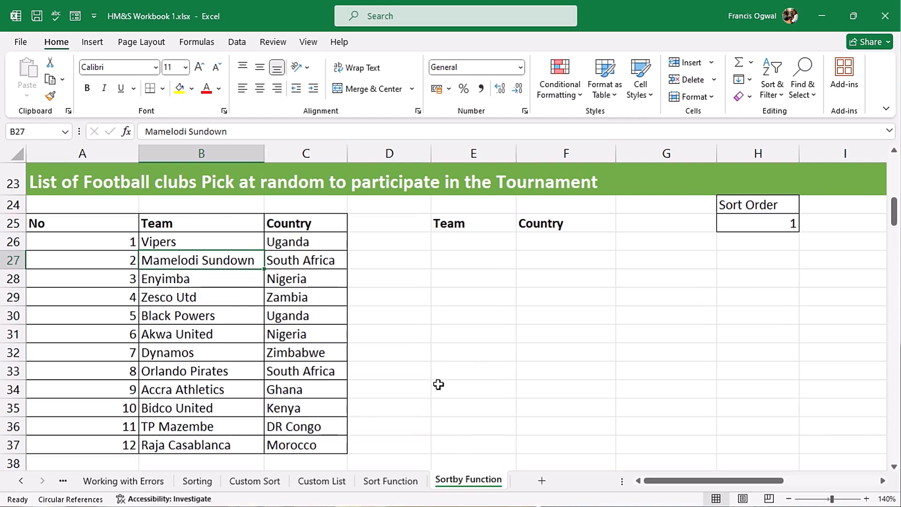
# - Start a SORTBY formula in cell E26 with the team and country range B26:C37 as the array
pyautogui.click(464, 242)
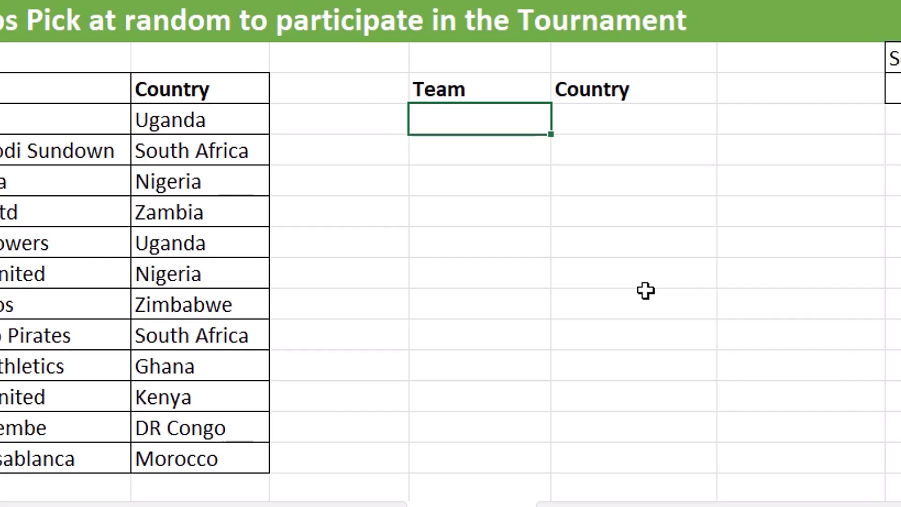
pyautogui.write('=sort')
pyautogui.press('Down')
pyautogui.press('Tab')
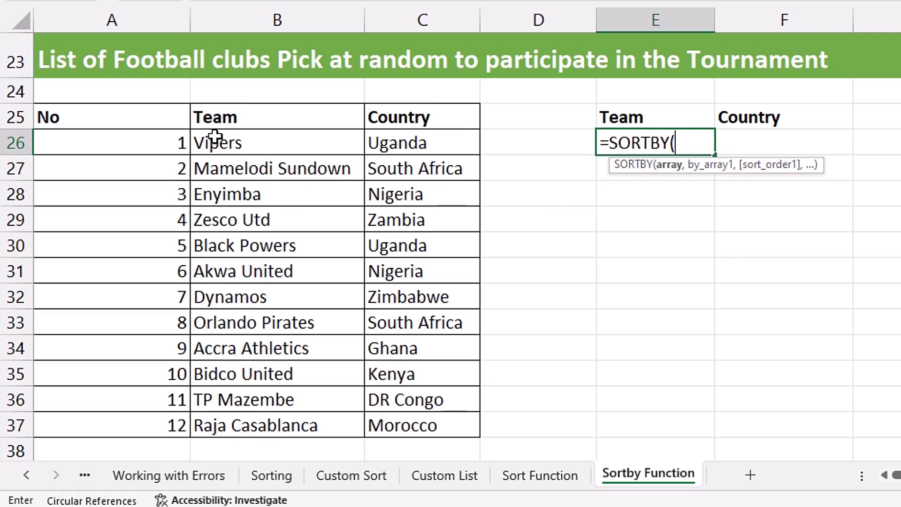
pyautogui.moveTo(214, 137); pyautogui.dragTo(402, 426)
pyautogui.write(',')
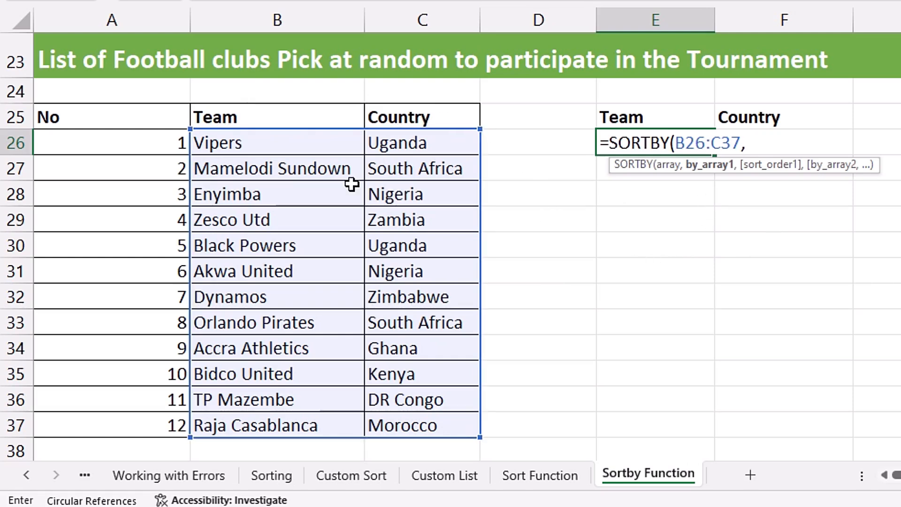
# - Sort the clubs by country in descending order by completing the formula as =SORTBY(B26:C37,C26:C37,-1)
pyautogui.moveTo(404, 146); pyautogui.dragTo(402, 419)
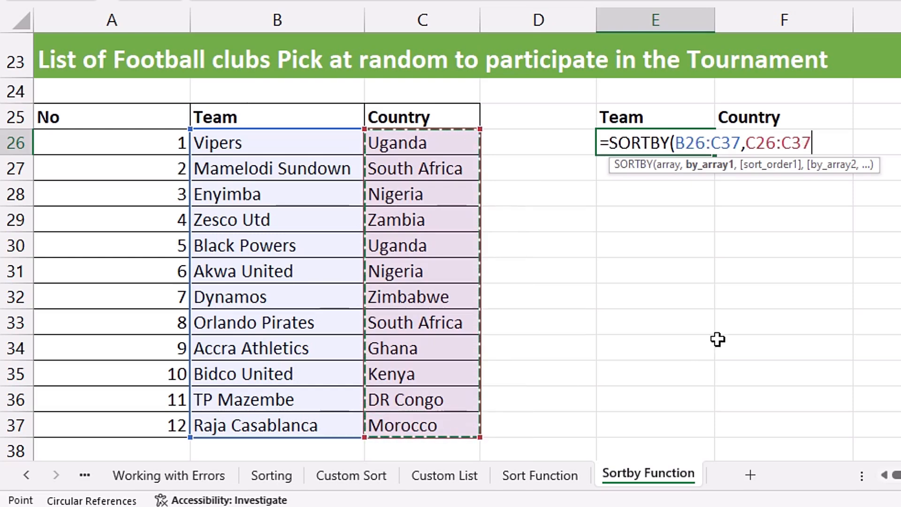
pyautogui.write(',')
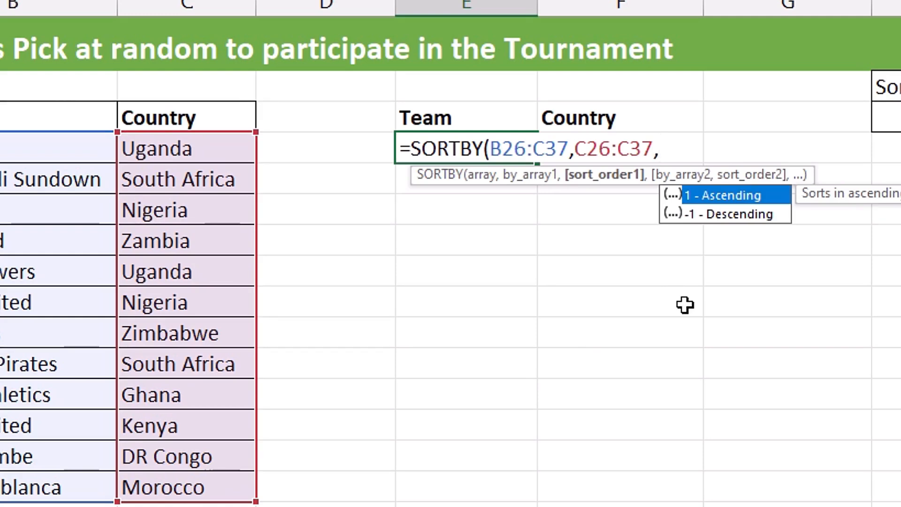
pyautogui.write('-1')
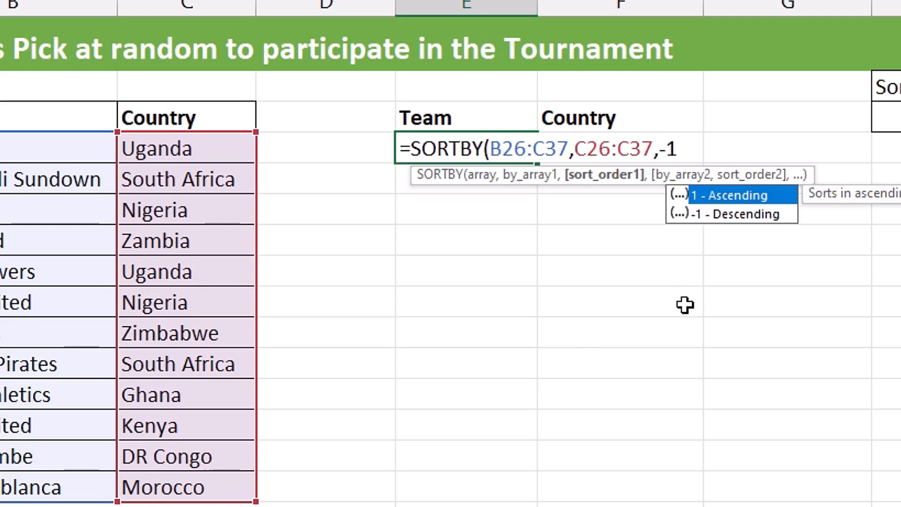
pyautogui.write(')')
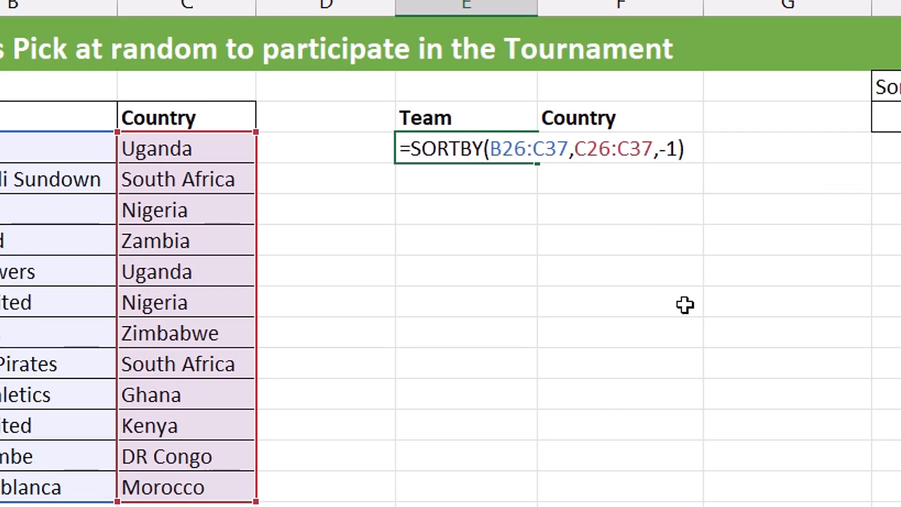
pyautogui.press('Return')
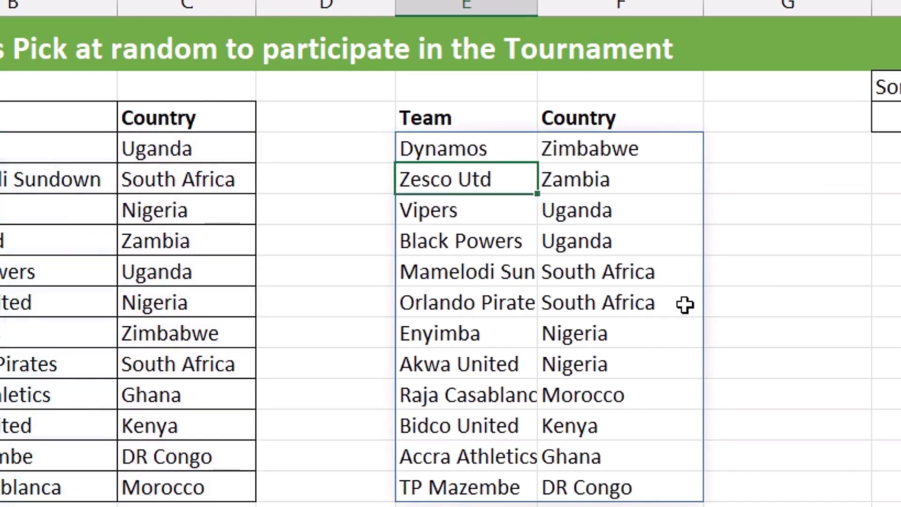
# - Examine the order of the countries in F26:F37 of the sorted clubs list and return to E26
pyautogui.click(624, 149)
pyautogui.moveTo(624, 150); pyautogui.dragTo(623, 488)
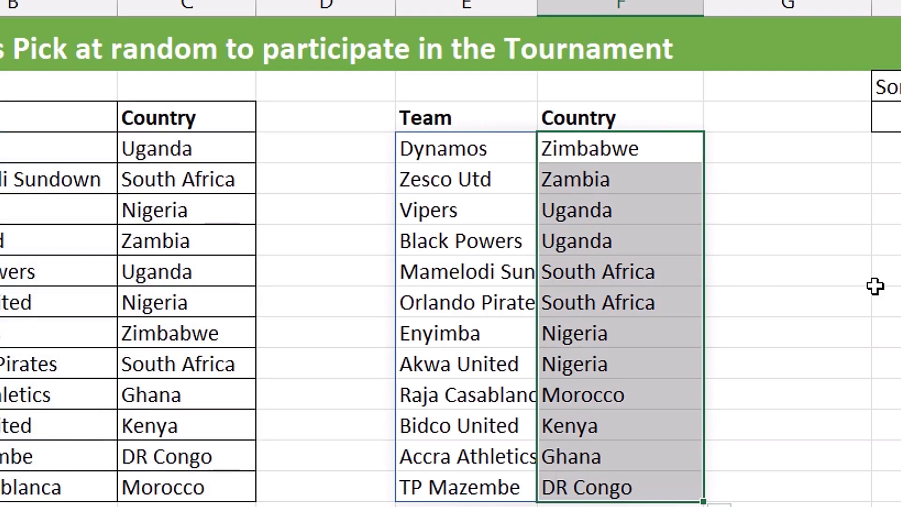
pyautogui.press('Left')
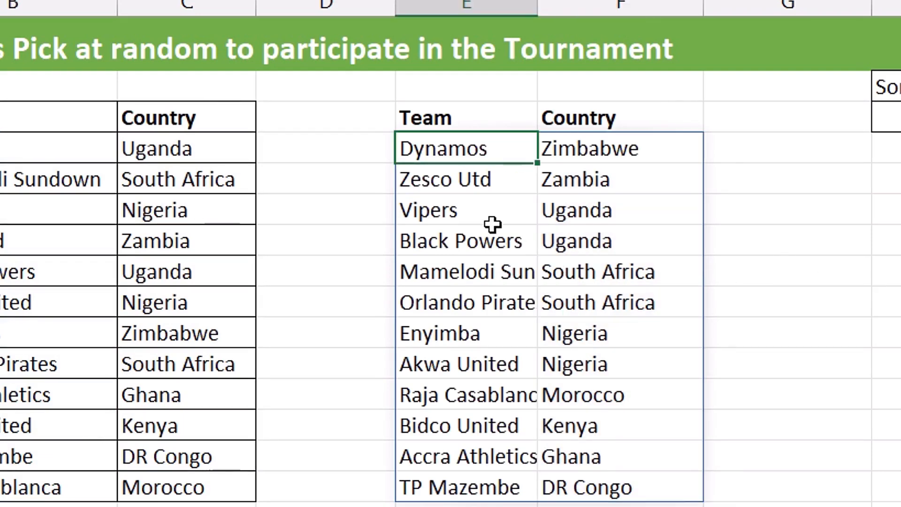
# - Try to delete the single team in cell E31 from the spilled list of sorted clubs
pyautogui.click(483, 243)
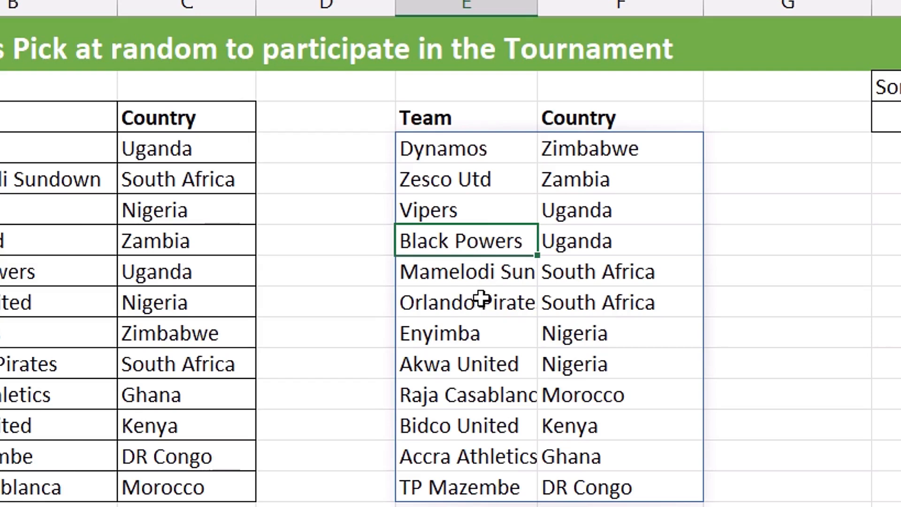
pyautogui.click(485, 298)
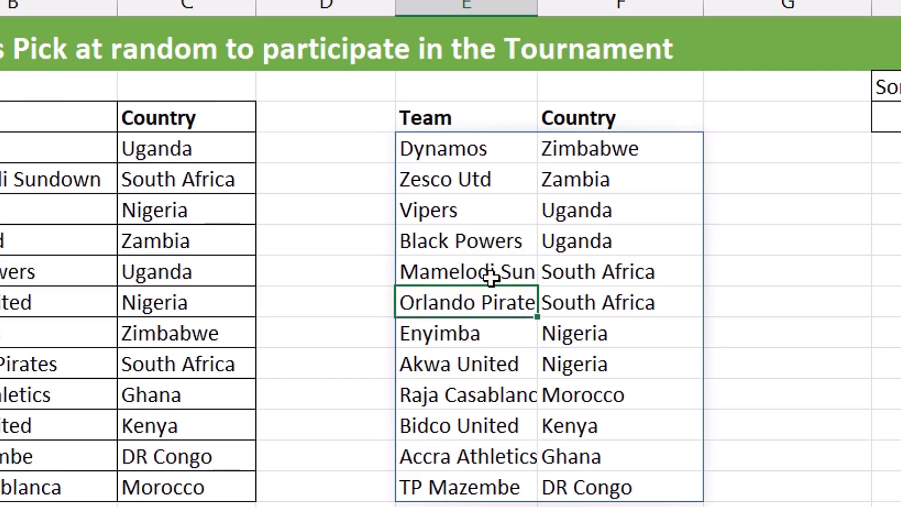
pyautogui.press('Delete')
pyautogui.hotkey('ctrl', 'z')
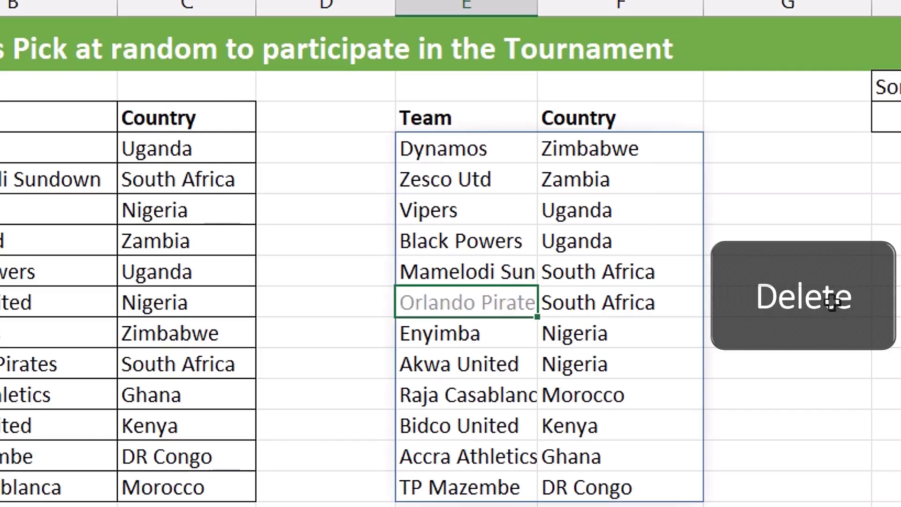
pyautogui.press('Delete')
pyautogui.hotkey('ctrl', 'z')
pyautogui.click(652, 319)
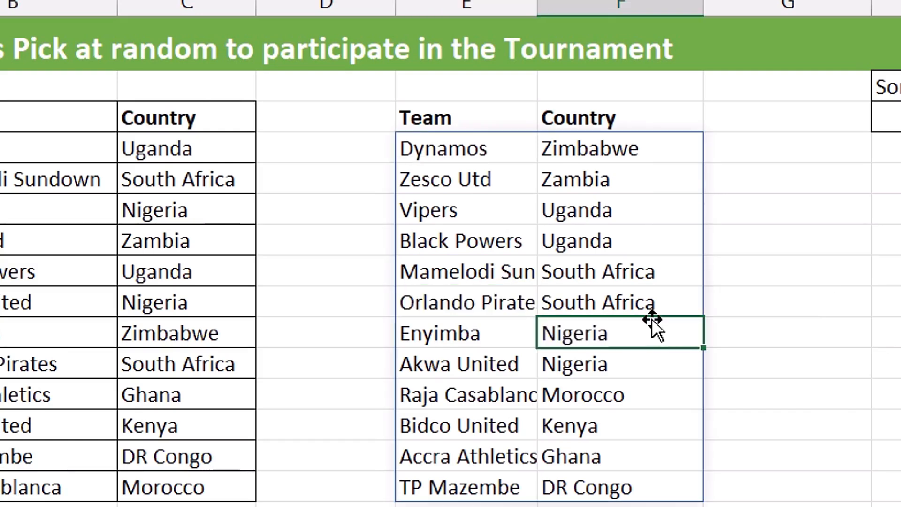
# - Clear the formula in E26 and start a new SORTBY formula there with the range B26:C37 as the array
pyautogui.click(458, 164)
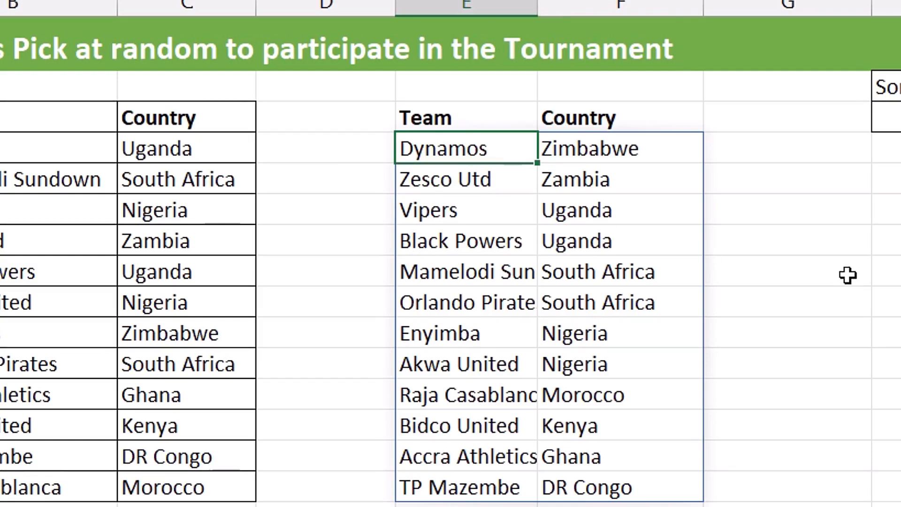
pyautogui.press('Delete')
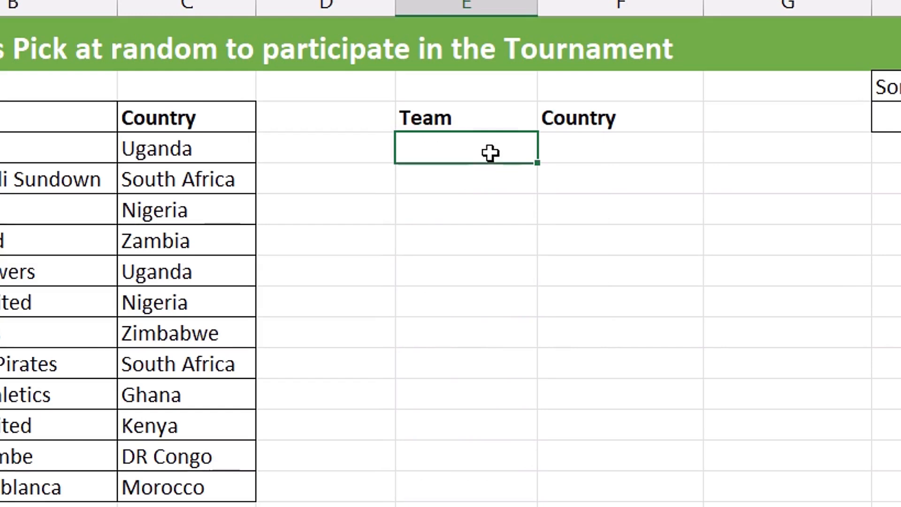
pyautogui.write('=SO')
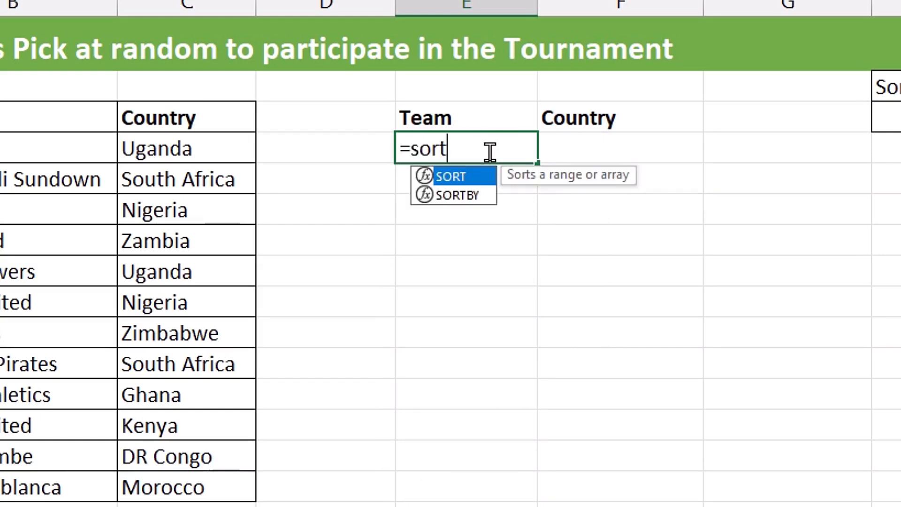
pyautogui.press('Down')
pyautogui.press('Tab')
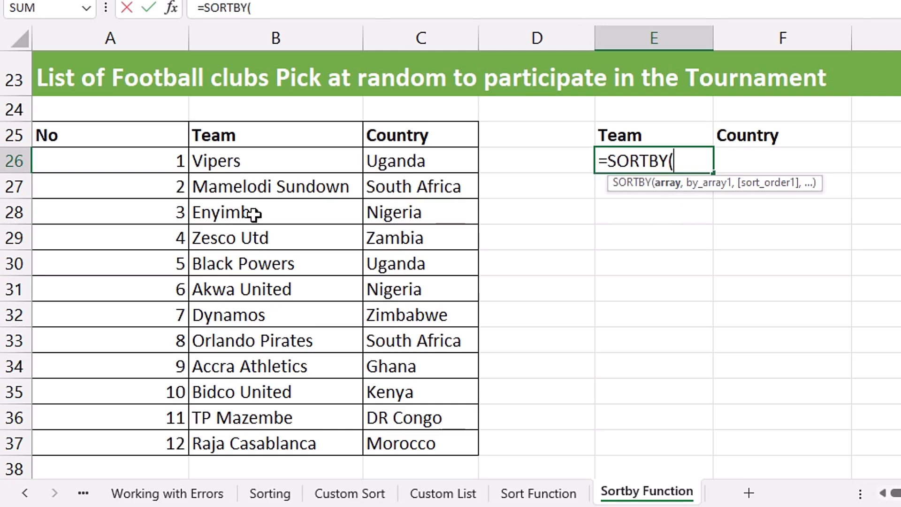
pyautogui.moveTo(197, 156); pyautogui.dragTo(411, 434)
pyautogui.write(',')
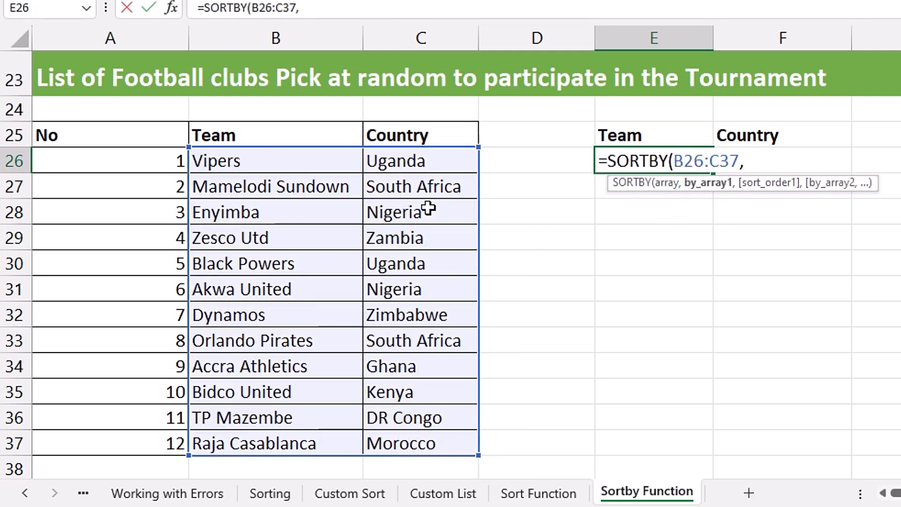
# - Sort the clubs by country using the Sort Order cell by completing the formula as =SORTBY(B26:C37,C26:C37,H25)
pyautogui.click(424, 162)
pyautogui.hotkey('ctrl', 'shift', 'Down')
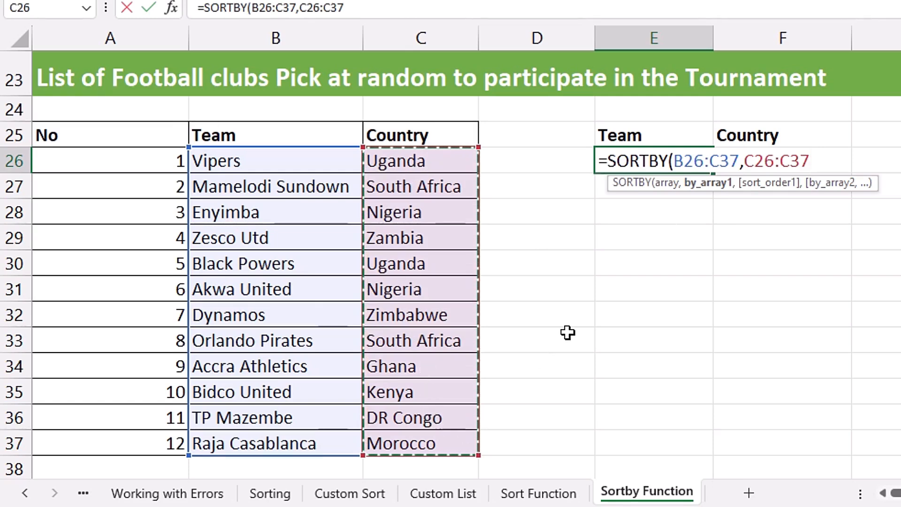
pyautogui.write(',')
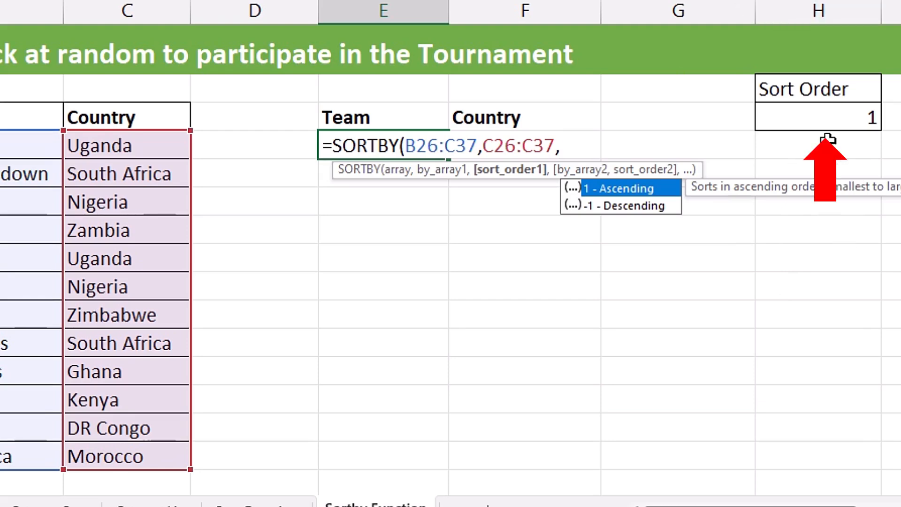
pyautogui.click(796, 119)
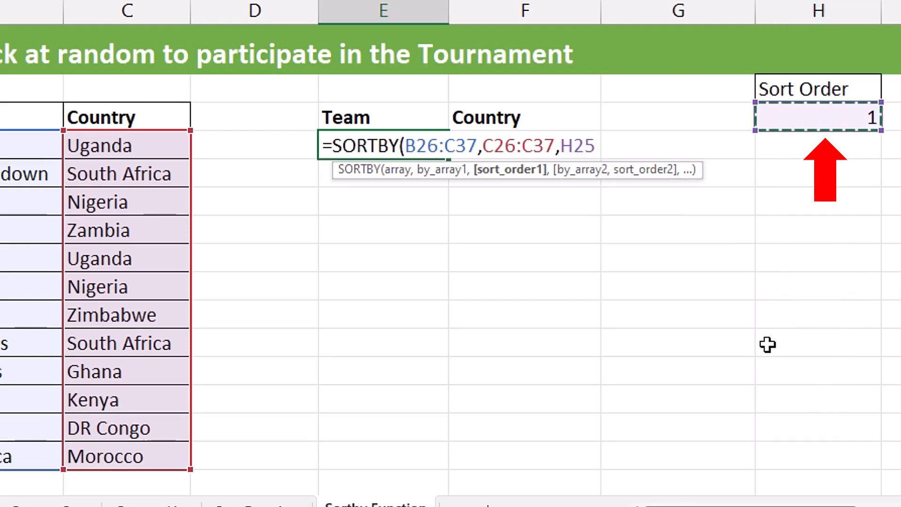
pyautogui.write(')')
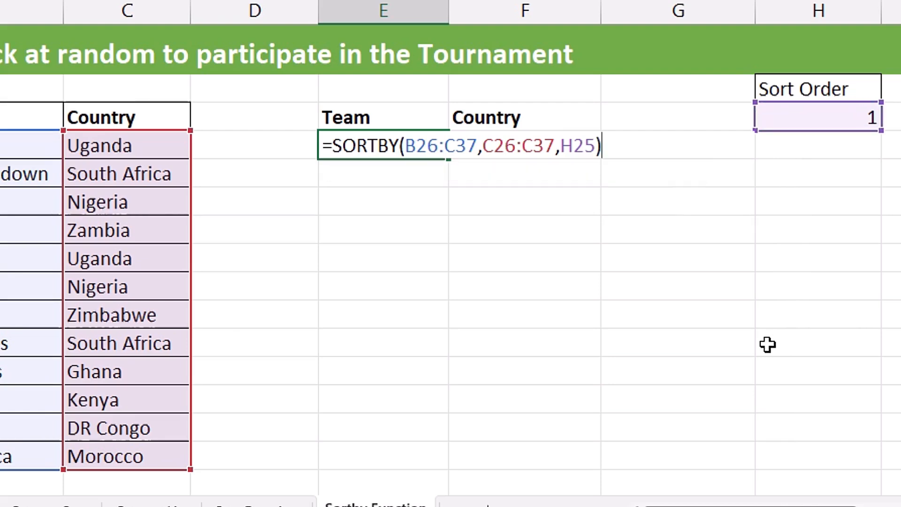
pyautogui.press('Return')
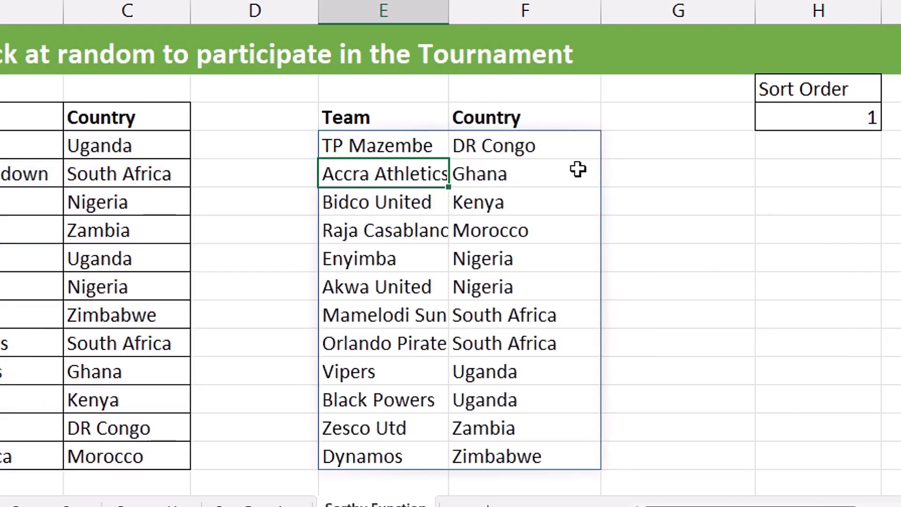
pyautogui.click(547, 150)
pyautogui.click(547, 438)
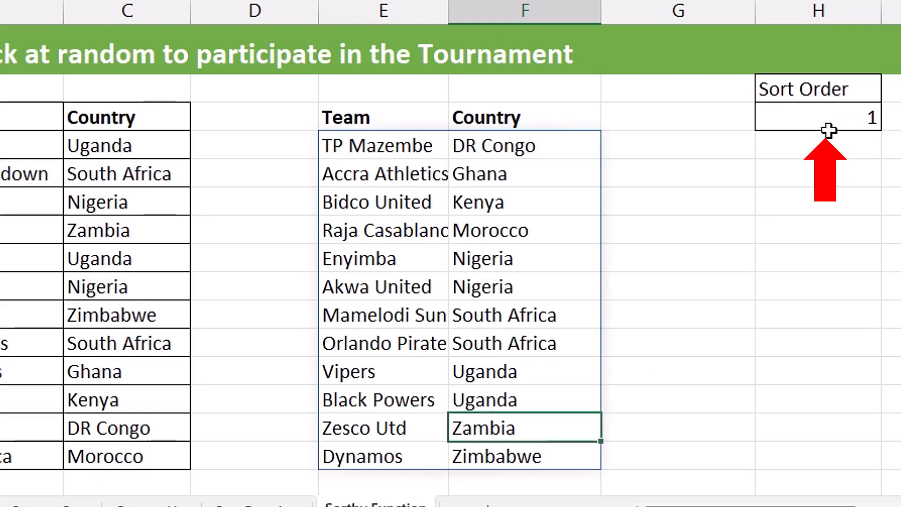
# - Set the Sort Order value in H25 to -1 and check the order of the countries in F26:F37
pyautogui.click(779, 115)
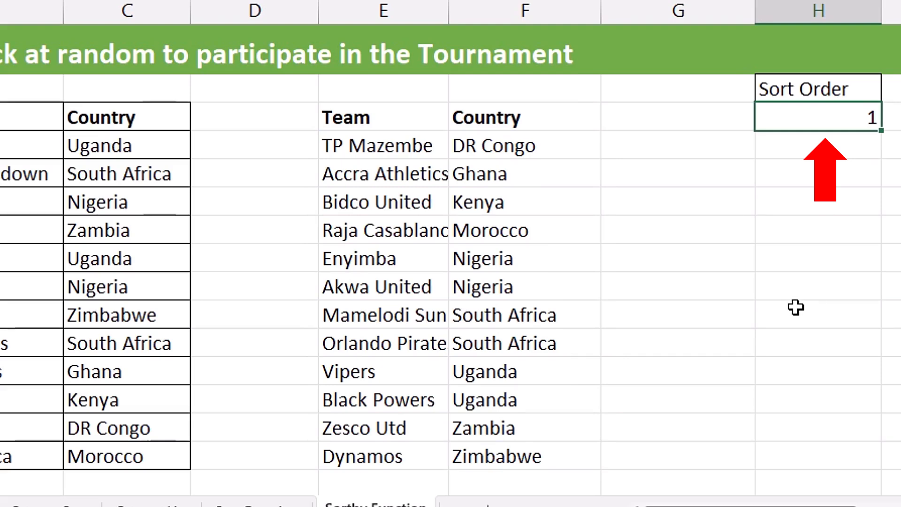
pyautogui.write('-1')
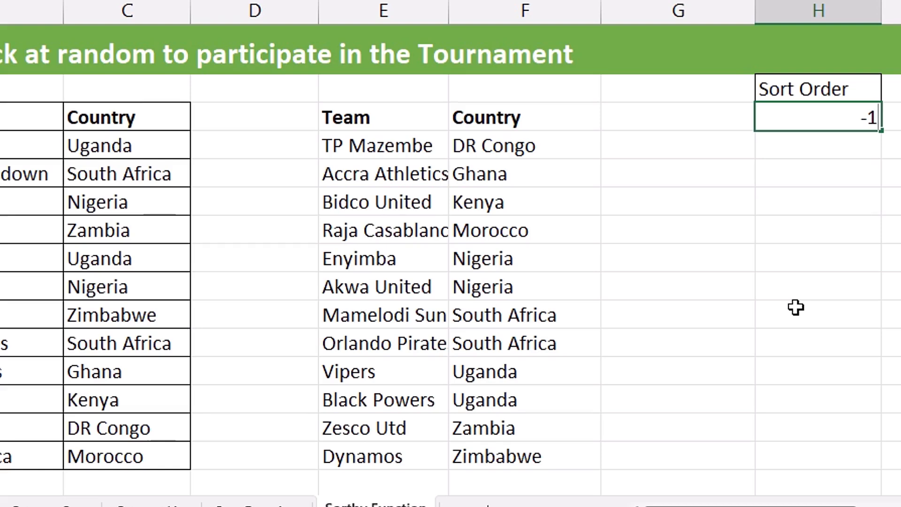
pyautogui.press('Return')
pyautogui.moveTo(539, 153); pyautogui.dragTo(538, 453)
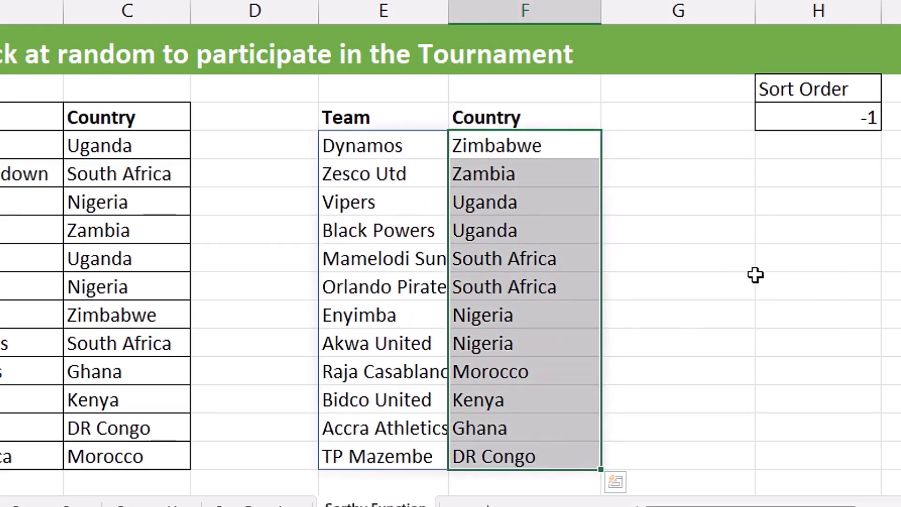
pyautogui.click(756, 276)
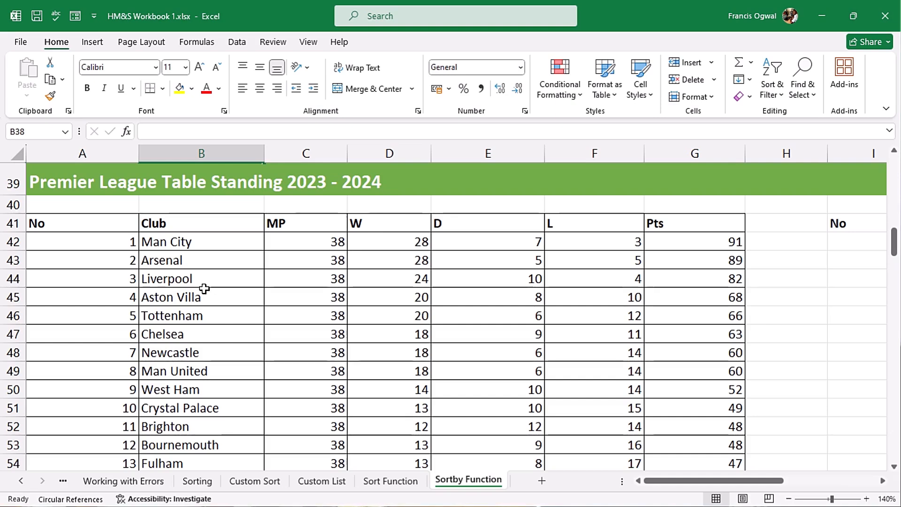
# - Start a SORTBY formula in cell I42, under the No heading of the empty table beside the Premier League standings
pyautogui.click(856, 242)
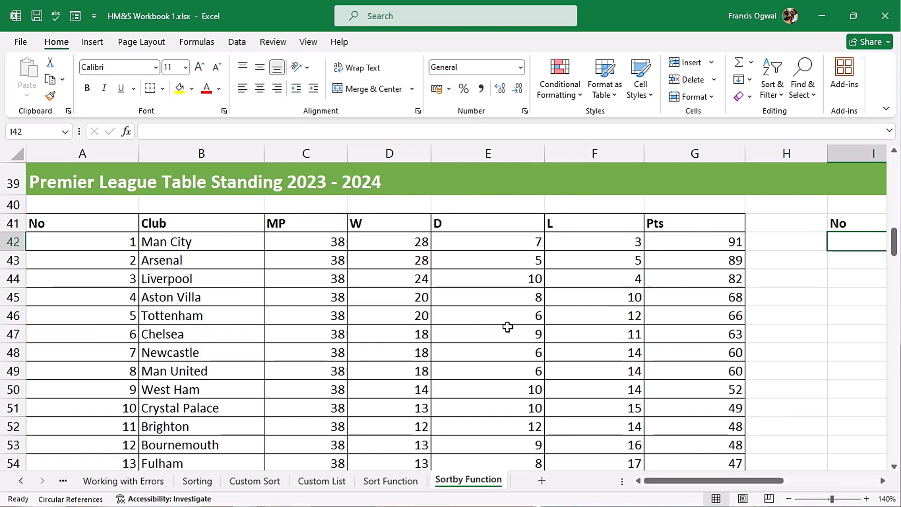
pyautogui.moveTo(710, 481); pyautogui.dragTo(797, 482)
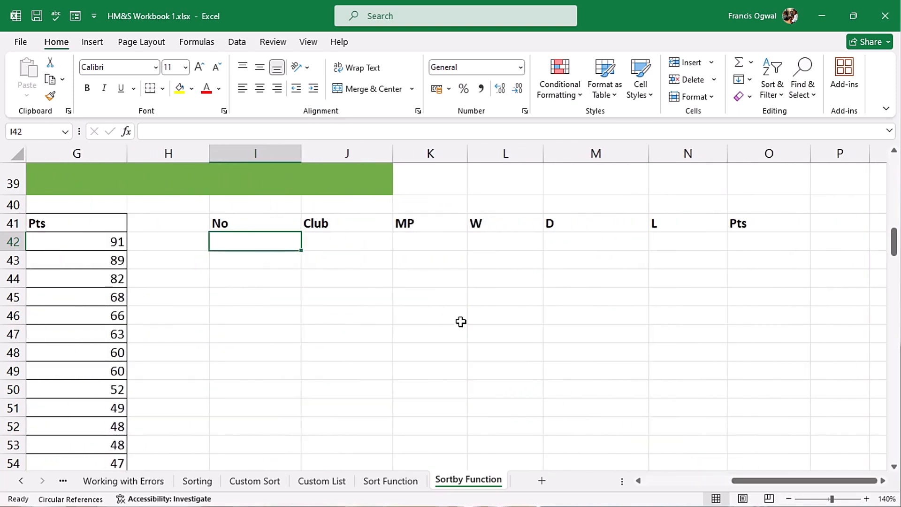
pyautogui.write('=sort')
pyautogui.press('Down')
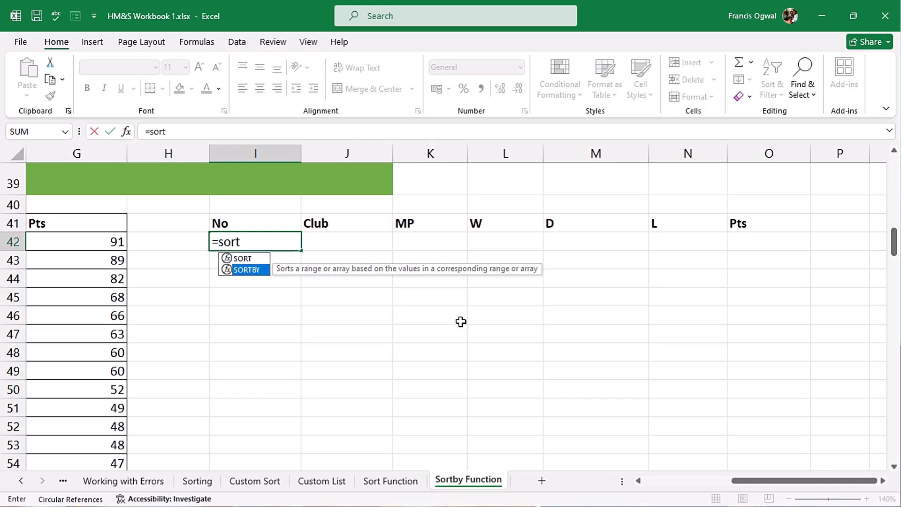
pyautogui.press('Tab')
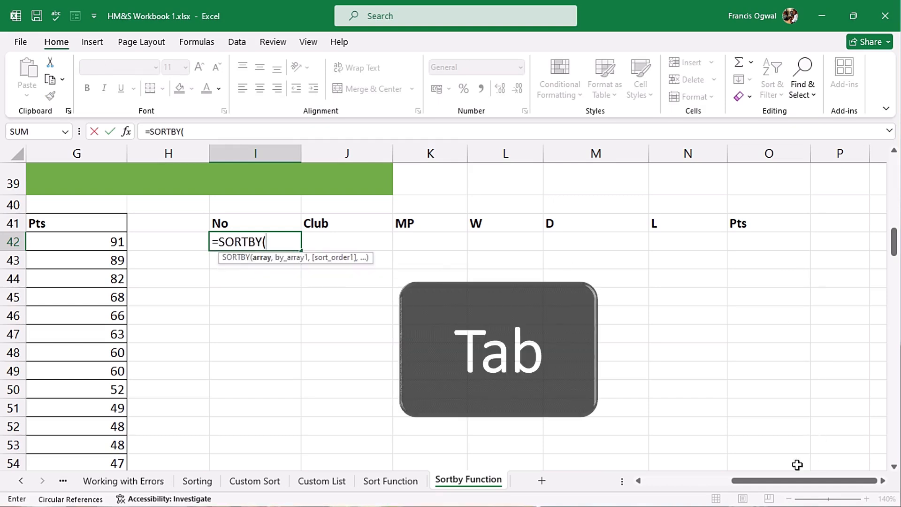
# - Enter the whole Premier League standings range A42:G61 as the array of the SORTBY formula
pyautogui.moveTo(795, 483); pyautogui.dragTo(709, 482)
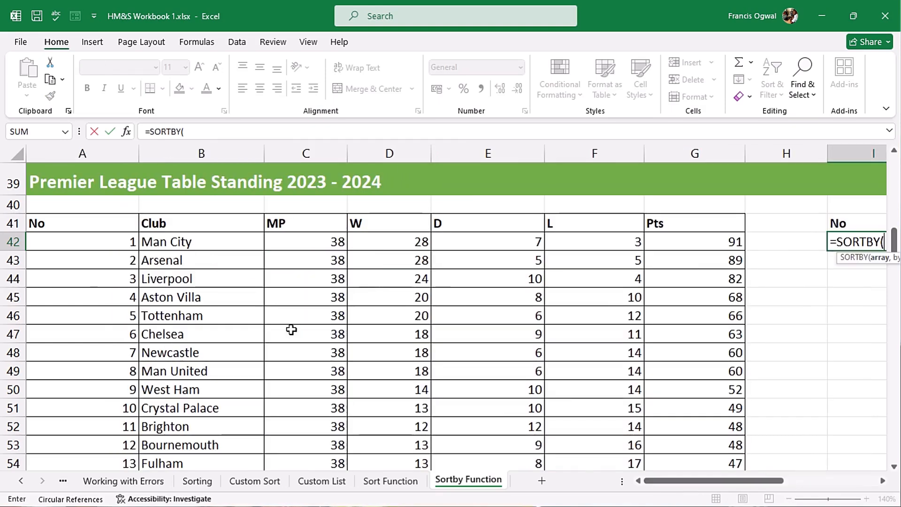
pyautogui.click(72, 242)
pyautogui.hotkey('ctrl', 'shift', 'Down')
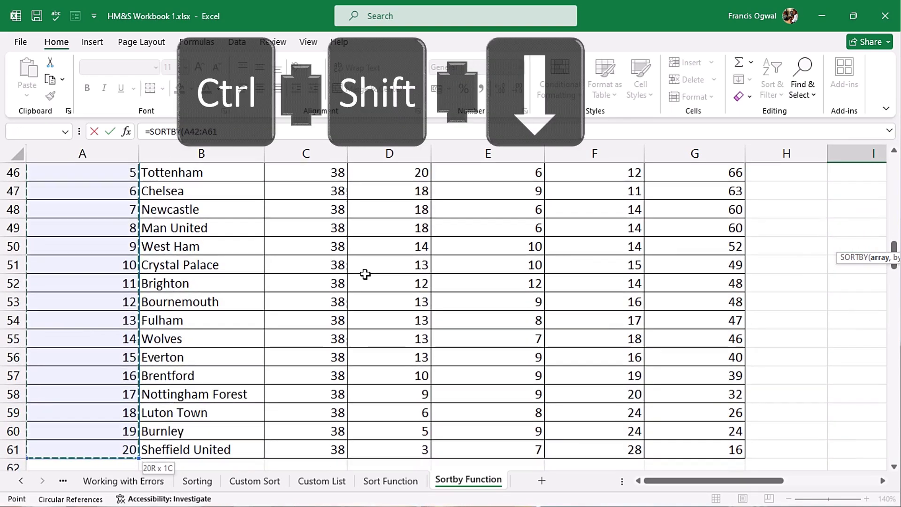
pyautogui.hotkey('ctrl', 'shift', 'Right')
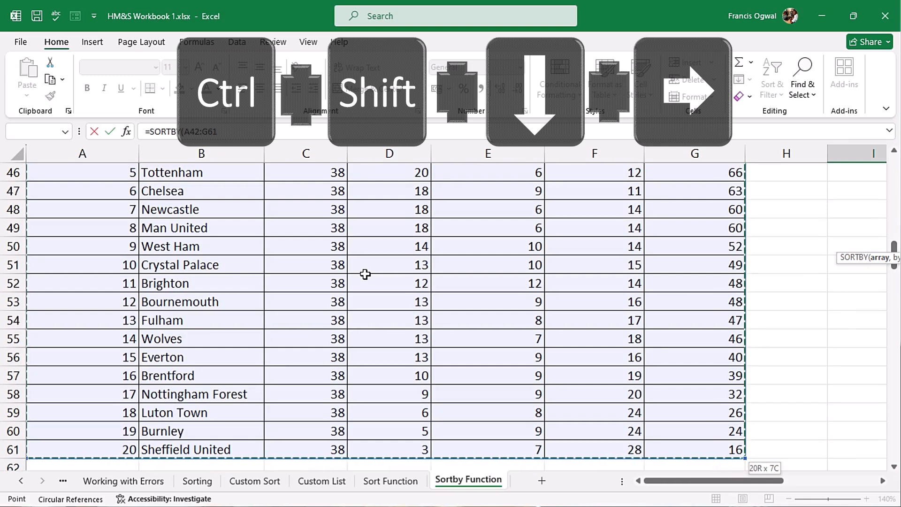
pyautogui.hotkey('ctrl', 'BackSpace')
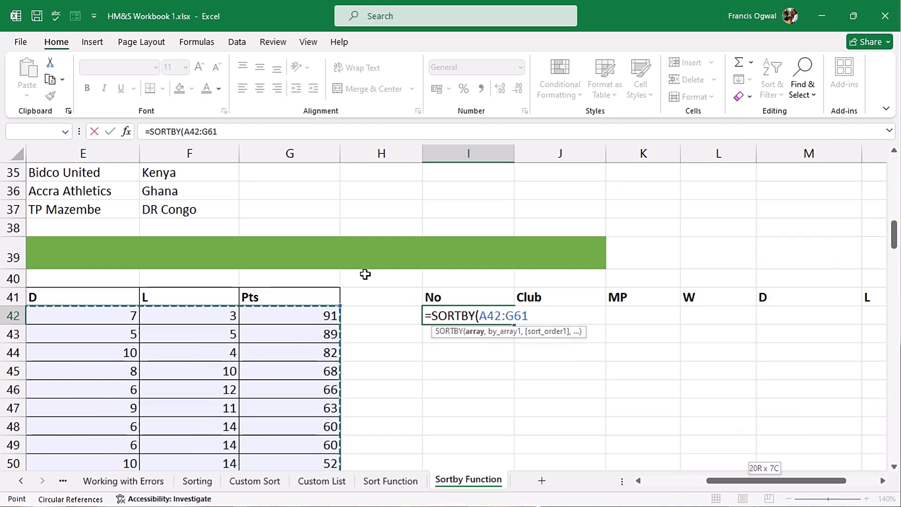
pyautogui.write(',')
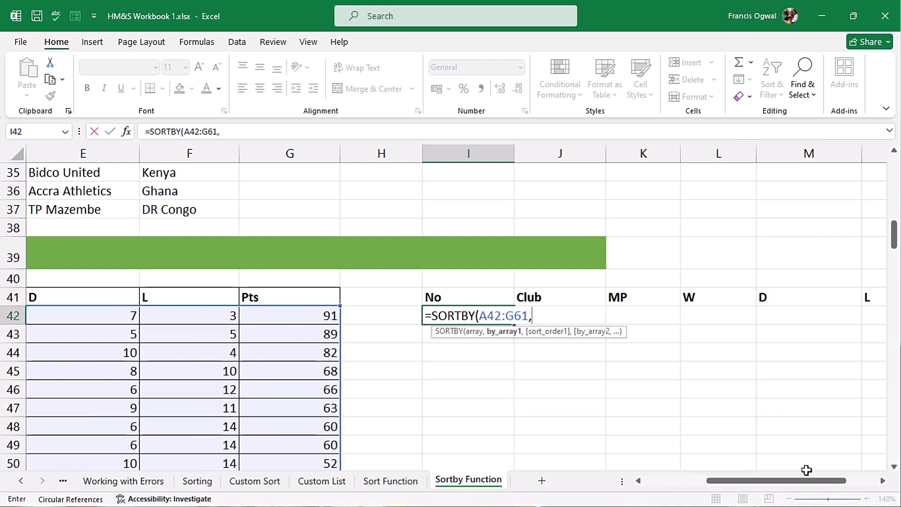
# - Add the draws column E42:E61 as the first sort-by range of the formula and proceed to its sort order argument
pyautogui.moveTo(782, 480); pyautogui.dragTo(731, 475)
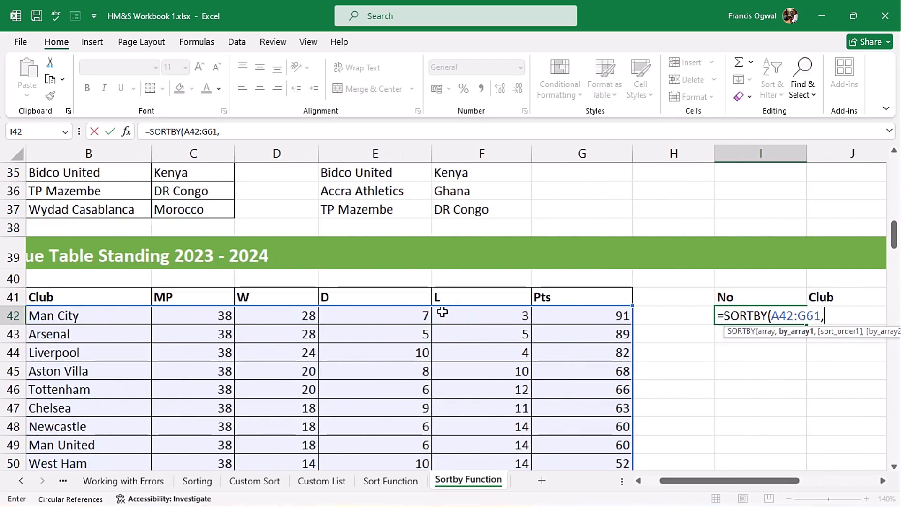
pyautogui.click(376, 314)
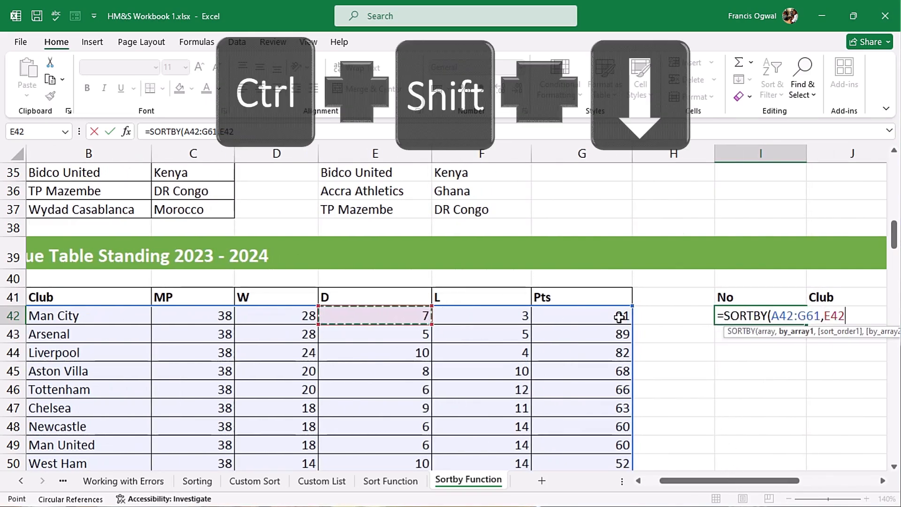
pyautogui.hotkey('ctrl', 'shift', 'Down')
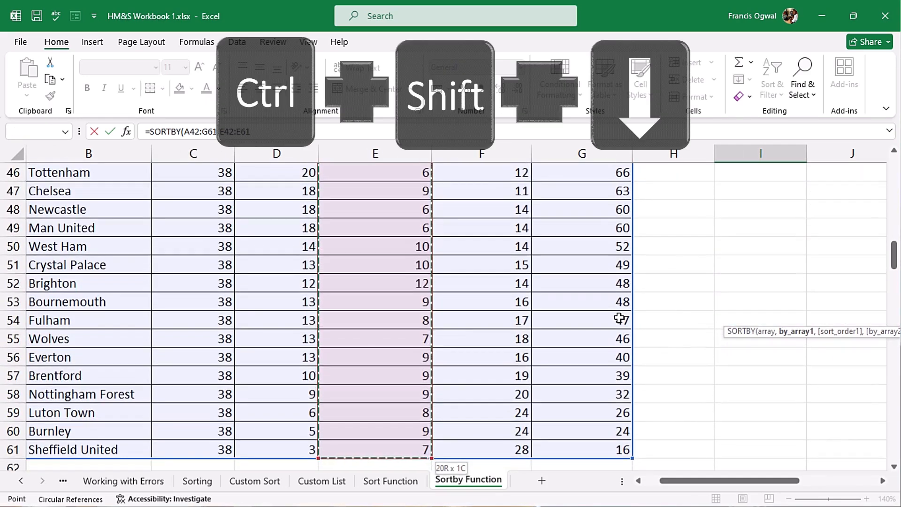
pyautogui.hotkey('ctrl', 'BackSpace')
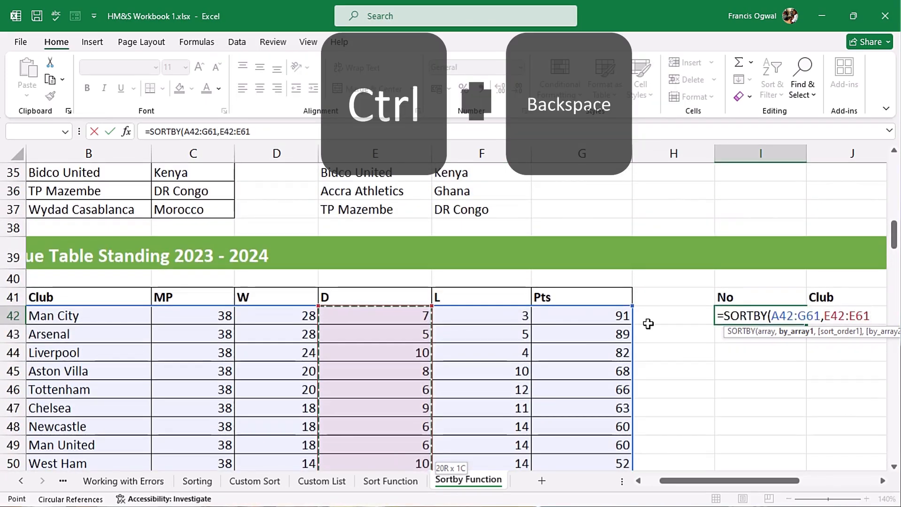
pyautogui.moveTo(751, 480); pyautogui.dragTo(770, 458)
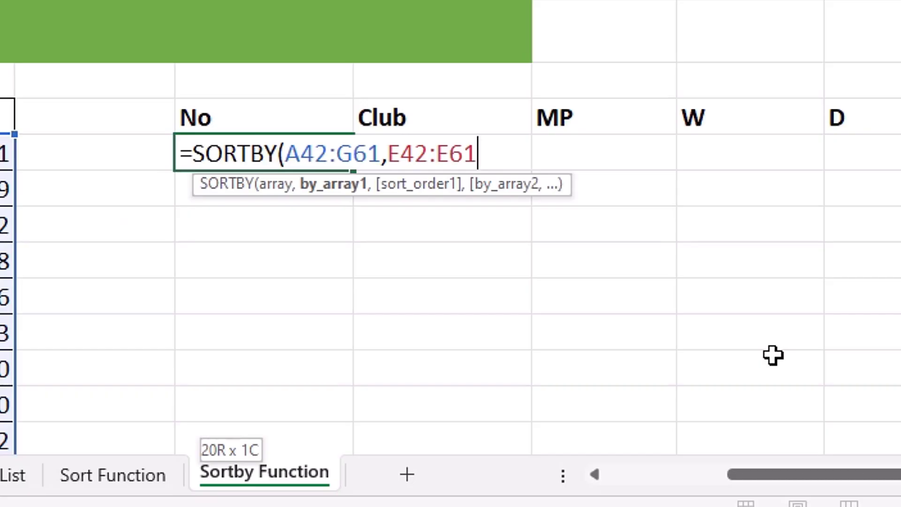
pyautogui.scroll(-1, 772, 347)
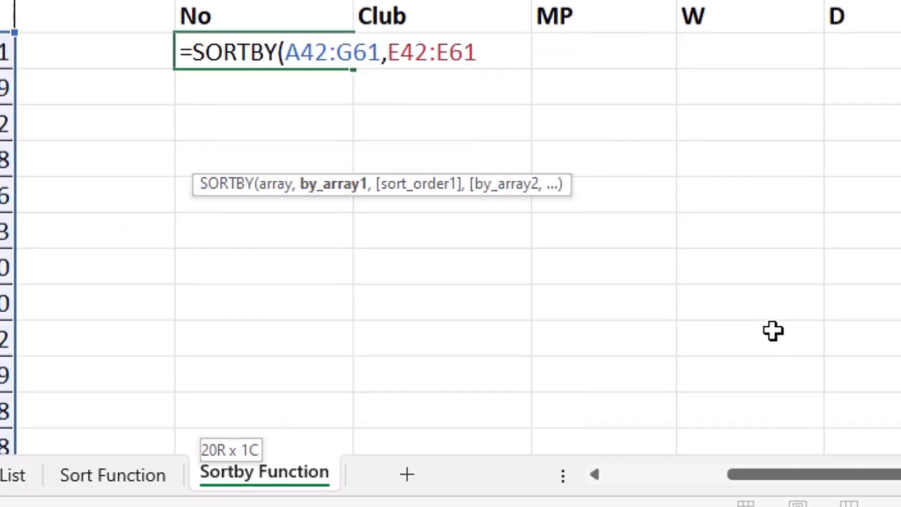
pyautogui.write(',')
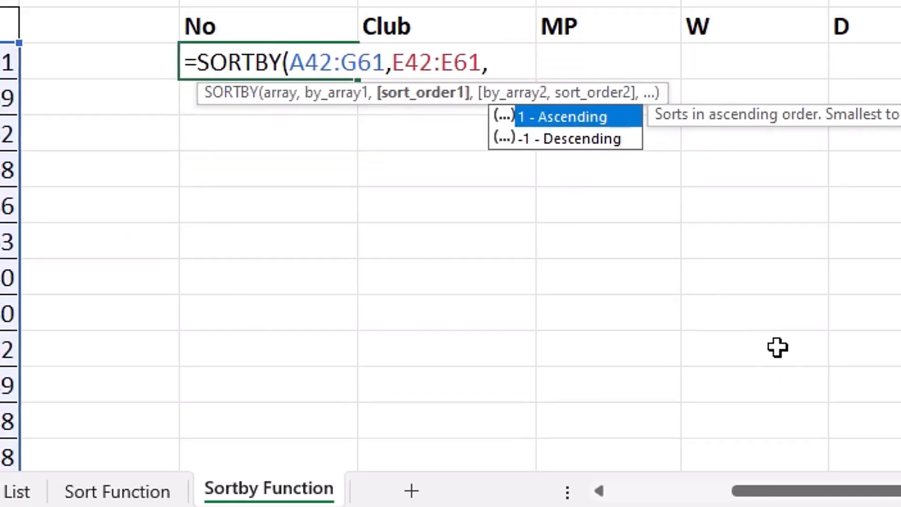
# - Complete the SORTBY formula in I42 with sort order -1 (Descending) and return to its cell
pyautogui.press('Down')
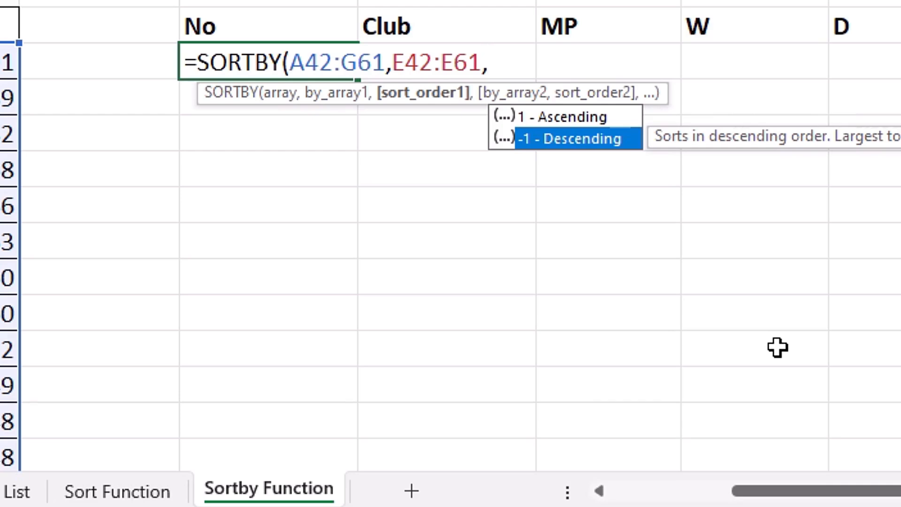
pyautogui.press('Tab')
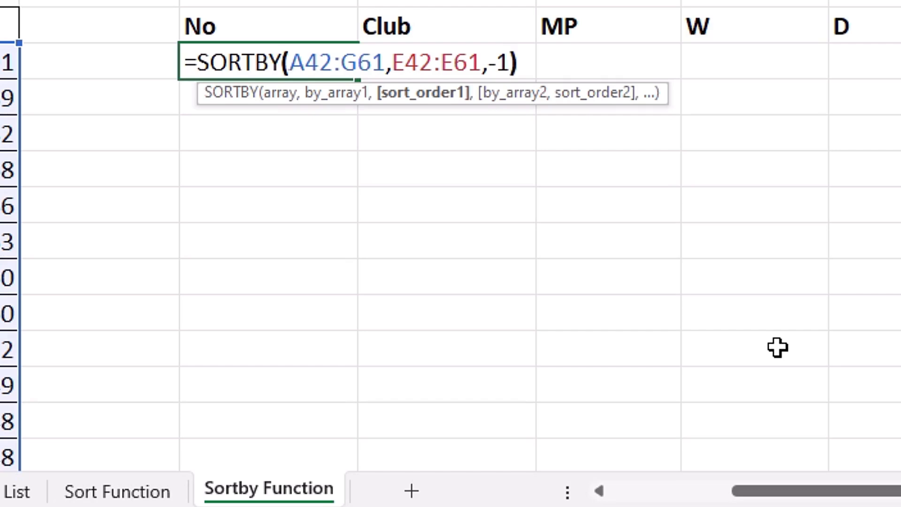
pyautogui.press('Return')
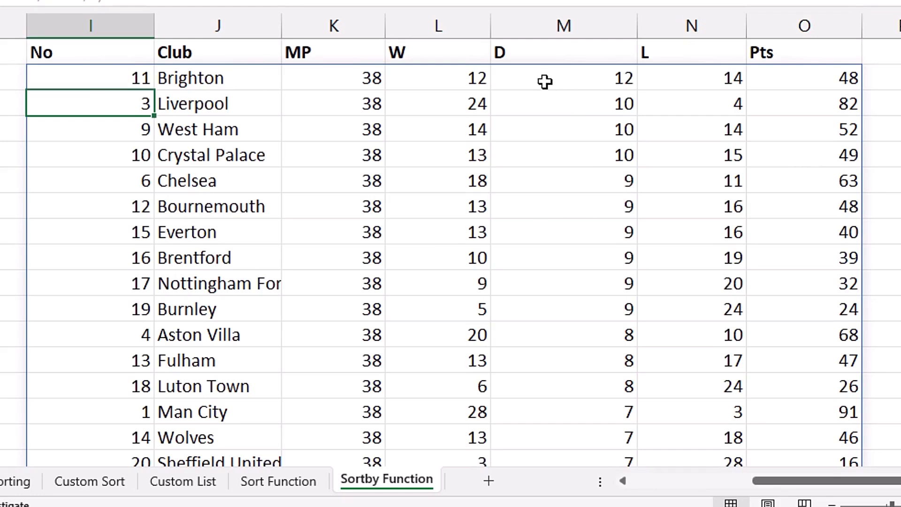
pyautogui.click(545, 82)
pyautogui.hotkey('ctrl', 'Left')
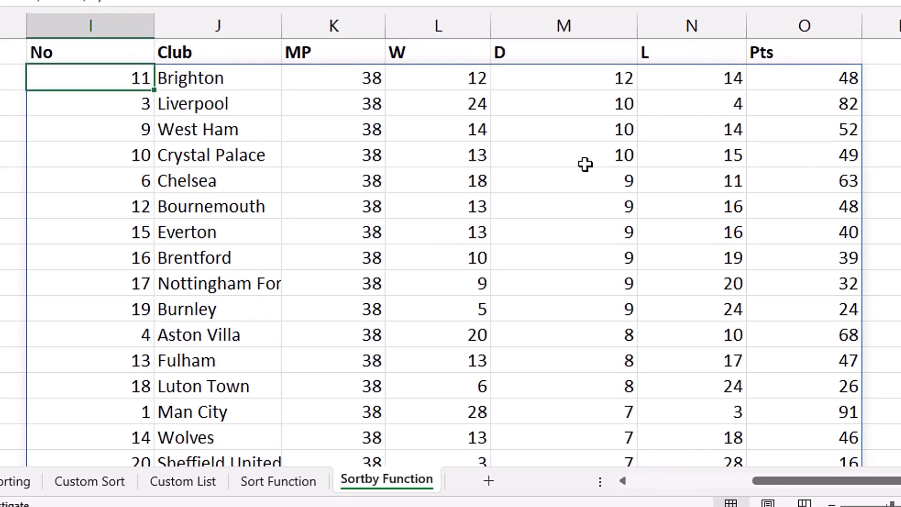
# - Start a SORTBY formula in cell I66, under the No heading of the two-column table beside the second standings table
pyautogui.scroll(-3, 585, 165)
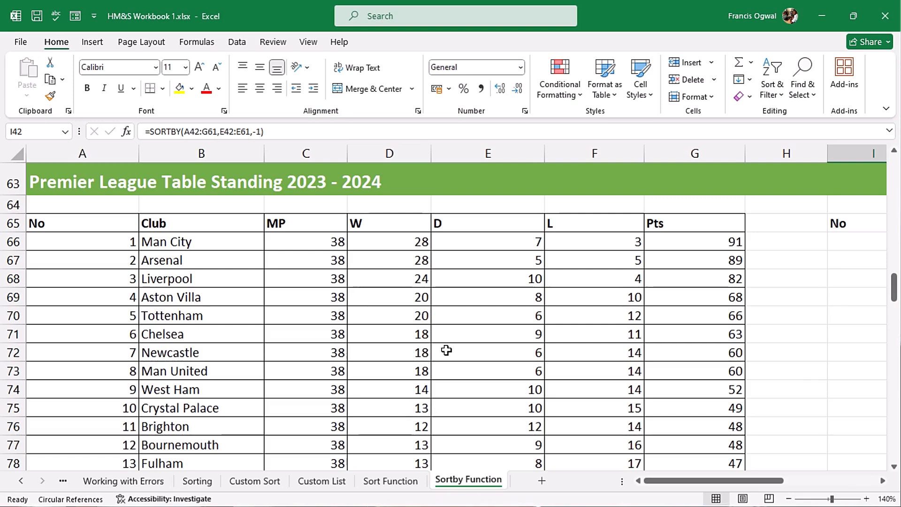
pyautogui.moveTo(703, 482); pyautogui.dragTo(737, 482)
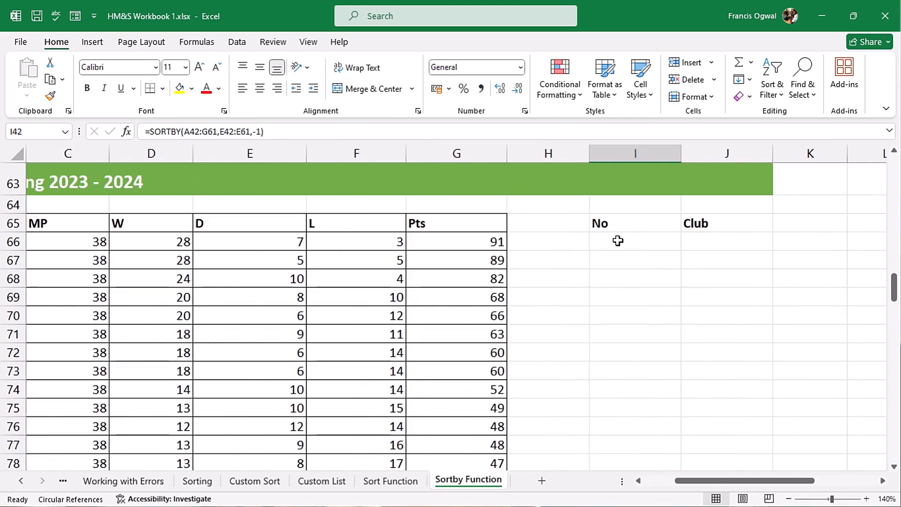
pyautogui.click(635, 246)
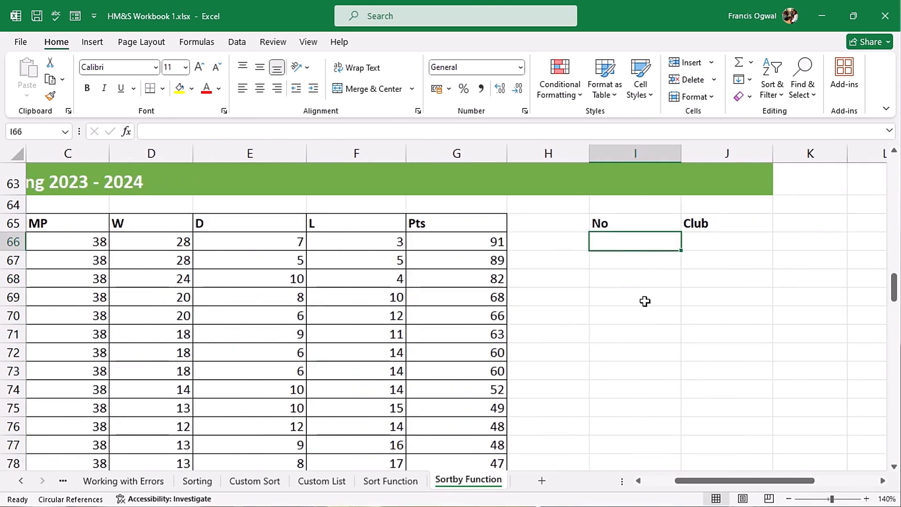
pyautogui.write('=sort')
pyautogui.press('Down')
pyautogui.press('Tab')
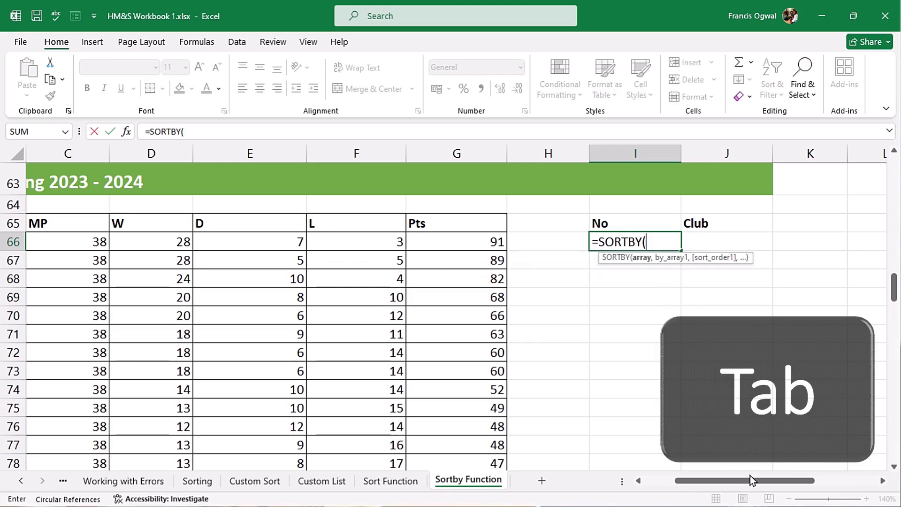
# - Enter only the No and Club columns, A66:B85, as the array of the SORTBY formula in I66
pyautogui.moveTo(749, 483); pyautogui.dragTo(718, 482)
pyautogui.click(66, 240)
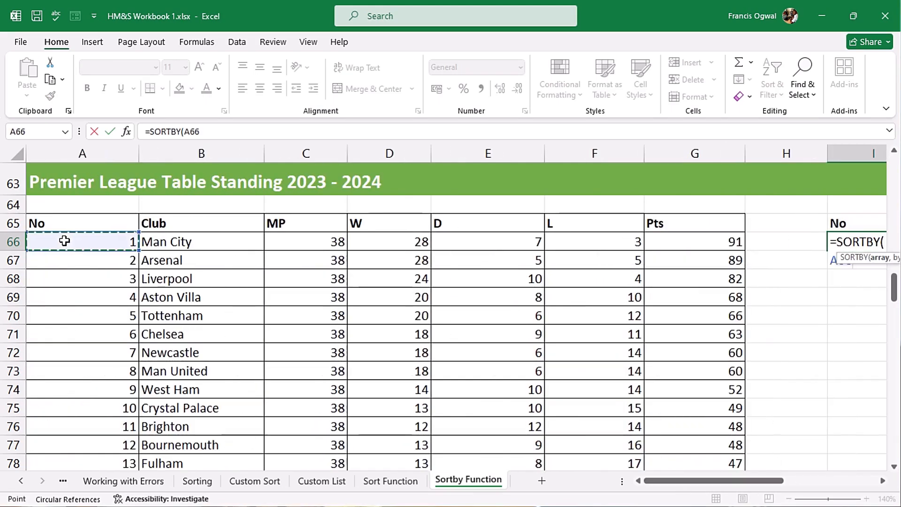
pyautogui.moveTo(119, 240); pyautogui.dragTo(166, 240)
pyautogui.hotkey('ctrl', 'shift', 'Down')
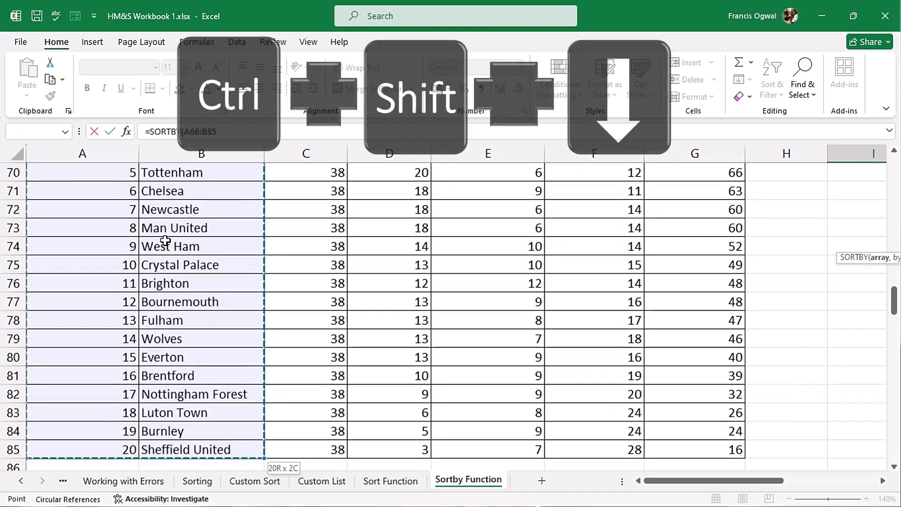
pyautogui.hotkey('ctrl', 'BackSpace')
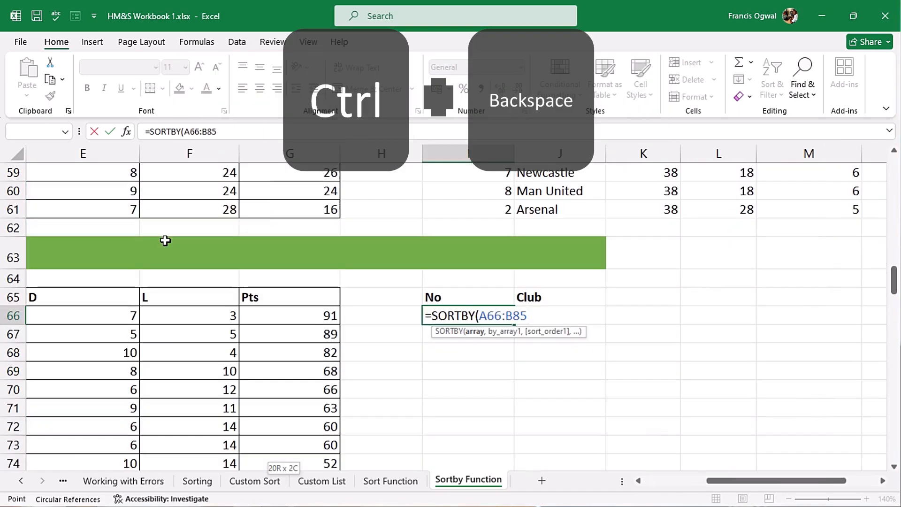
pyautogui.write(',')
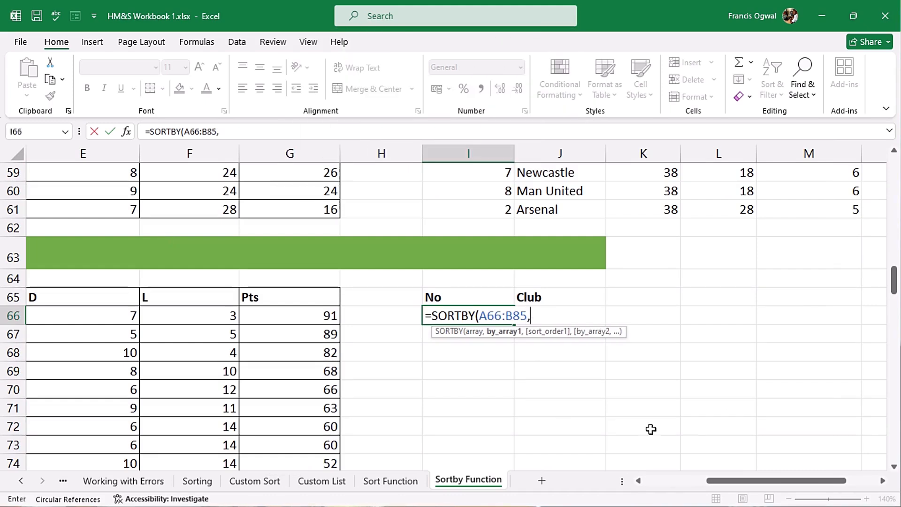
# - Add the draws column E66:E85 as the sort-by range and proceed to the sort order argument
pyautogui.moveTo(721, 483)
pyautogui.mouseDown()
pyautogui.moveTo(753, 483)
pyautogui.moveTo(715, 483)
pyautogui.mouseUp()
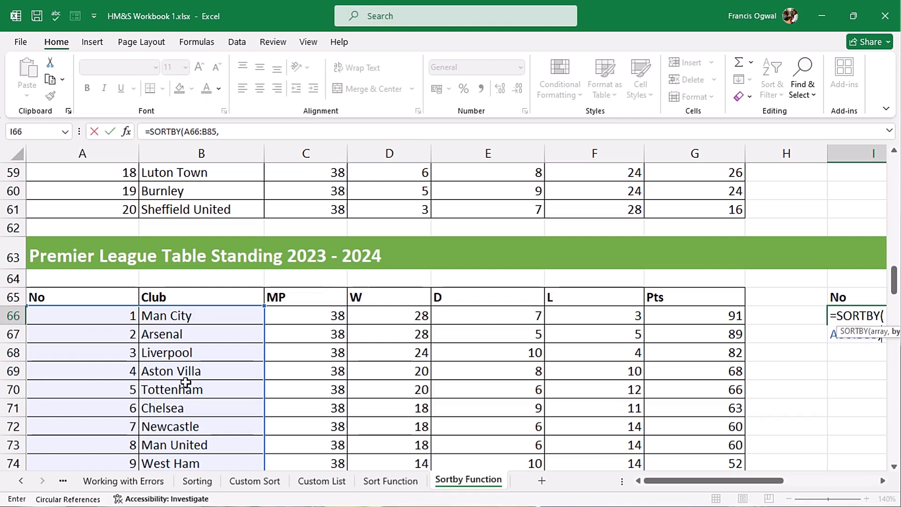
pyautogui.click(467, 315)
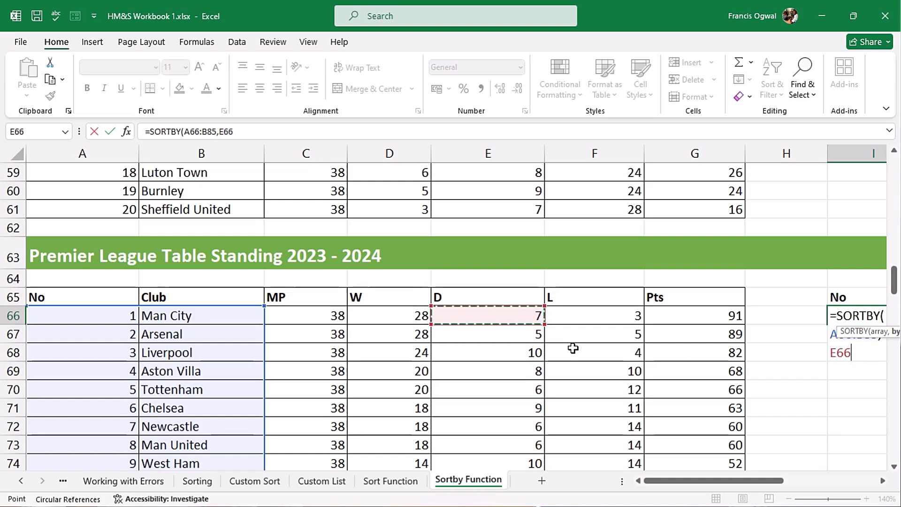
pyautogui.hotkey('ctrl', 'shift', 'Down')
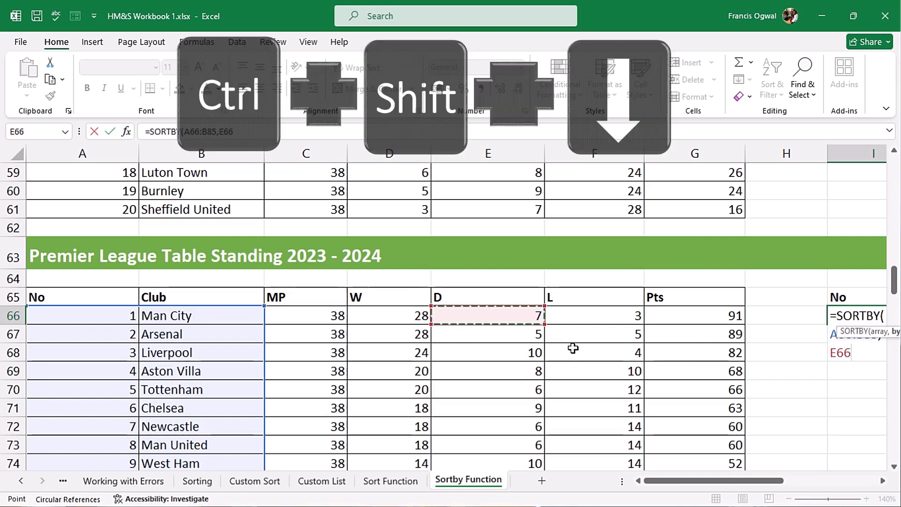
pyautogui.hotkey('ctrl', 'BackSpace')
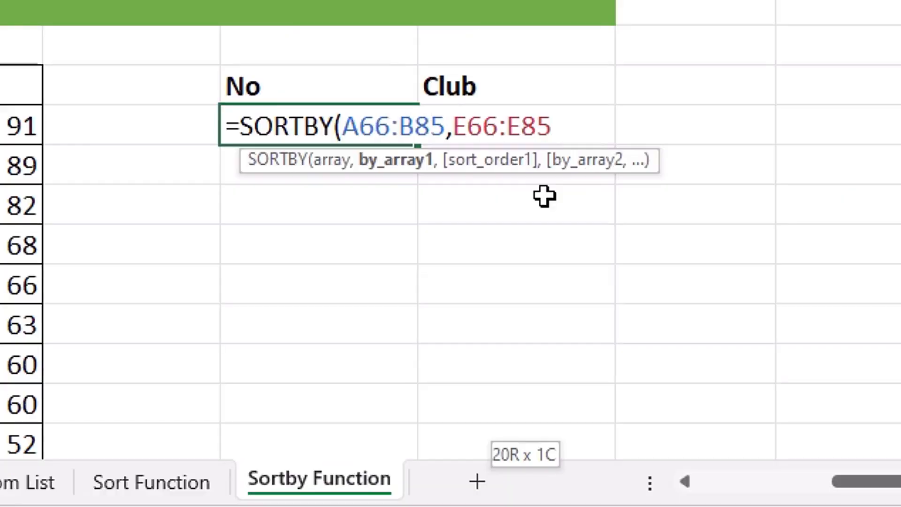
pyautogui.write(',')
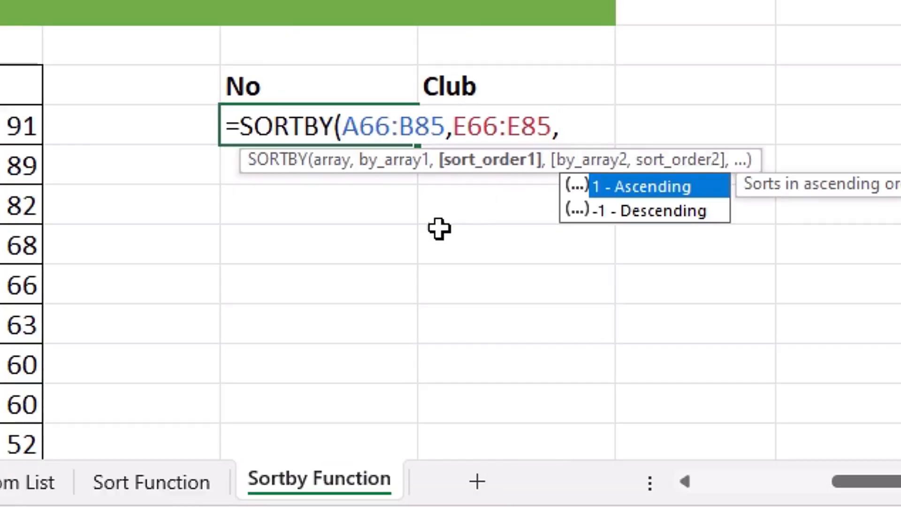
# - Set the sort order to -1 (Descending), complete the formula in I66 and review the sorted club list
pyautogui.press('Down')
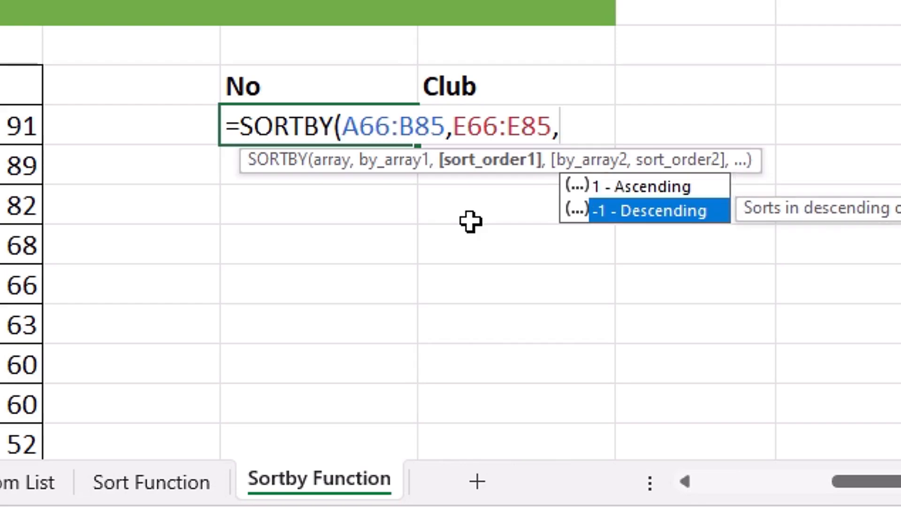
pyautogui.press('Tab')
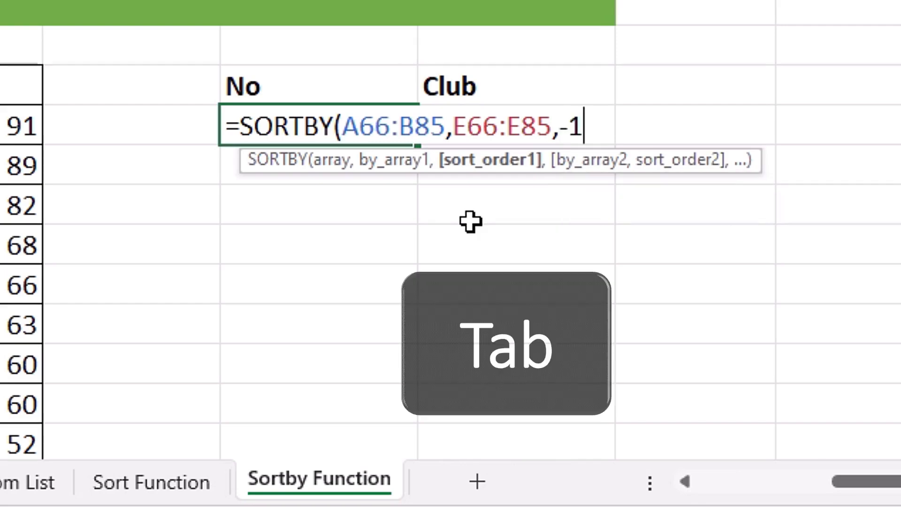
pyautogui.write(')')
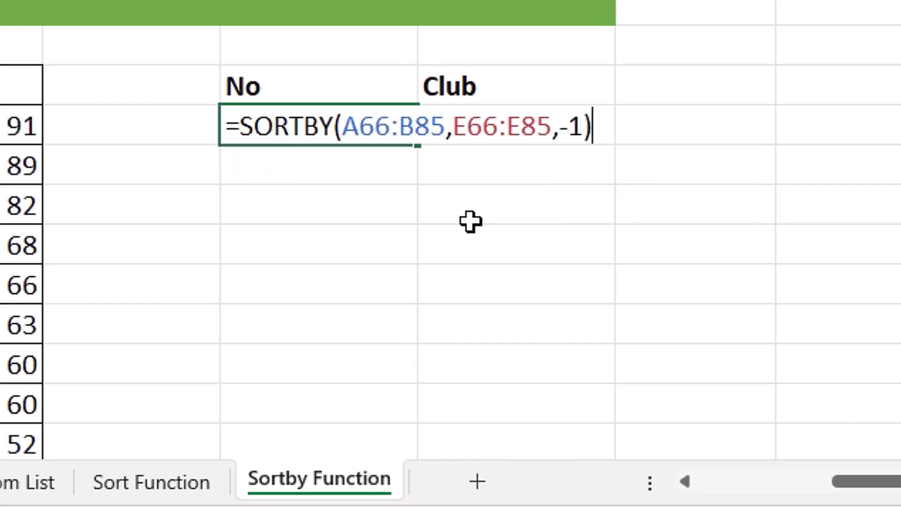
pyautogui.press('Return')
pyautogui.scroll(1, 714, 255)
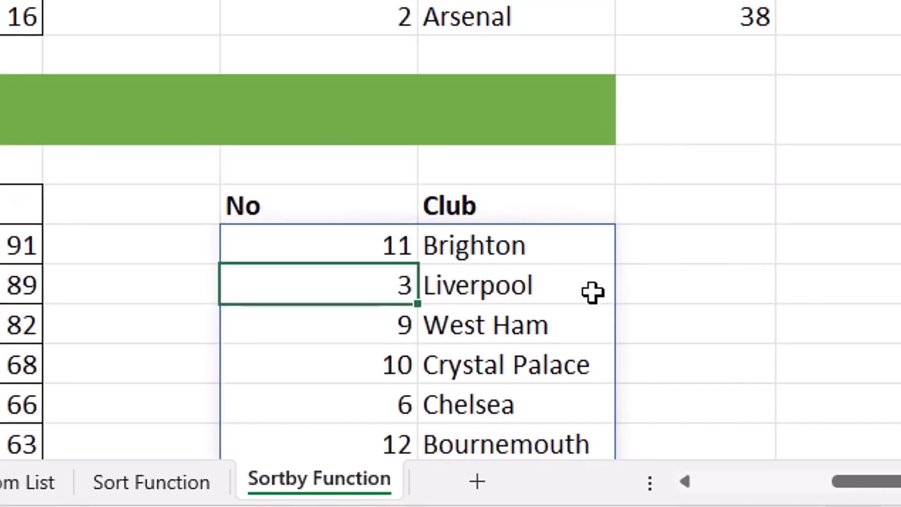
pyautogui.scroll(-5, 592, 291)
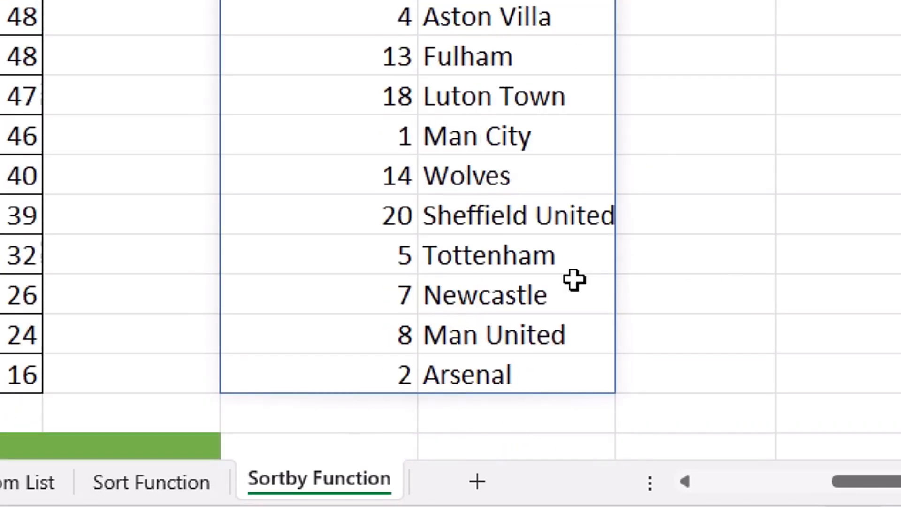
pyautogui.scroll(3, 576, 280)
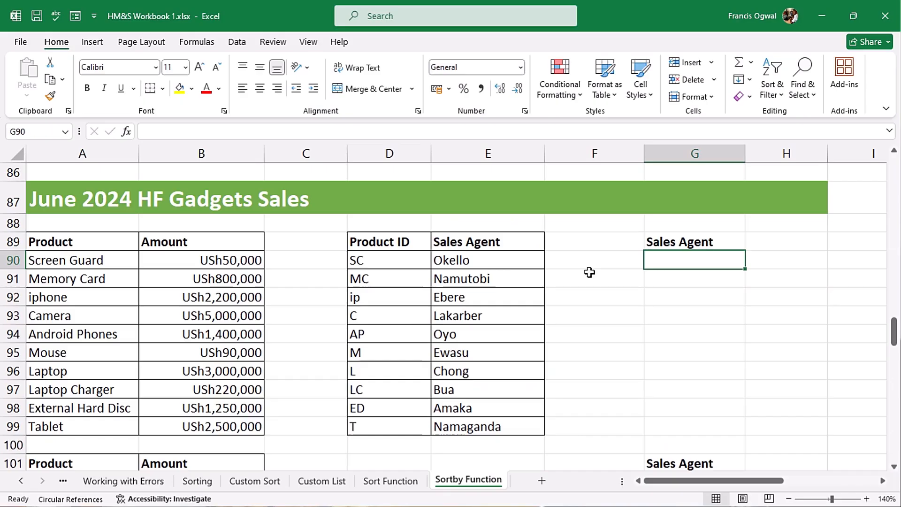
# - Examine the June 2024 HF Gadgets Sales data, comparing the Product and Amount columns with the Product ID and Sales Agent columns
pyautogui.moveTo(28, 219); pyautogui.dragTo(354, 224)
pyautogui.moveTo(80, 240); pyautogui.dragTo(220, 444)
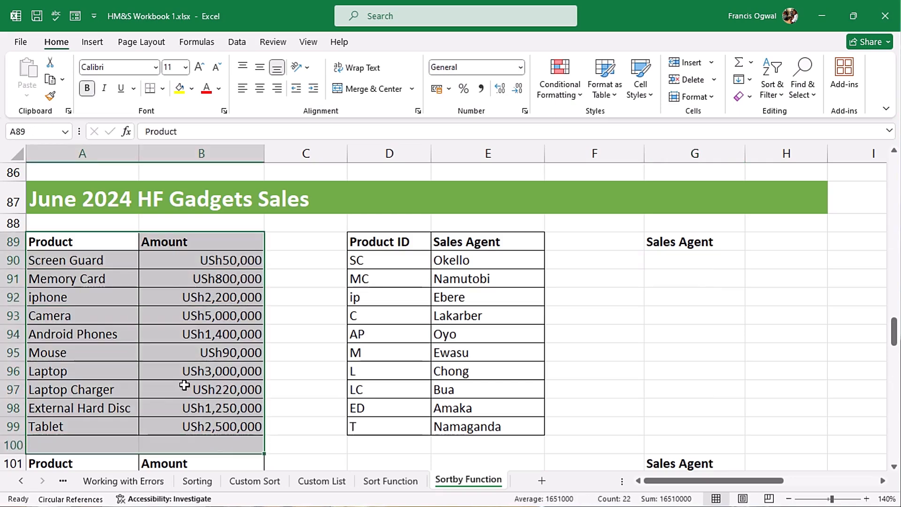
pyautogui.moveTo(89, 245); pyautogui.dragTo(73, 425)
pyautogui.moveTo(197, 241); pyautogui.dragTo(194, 425)
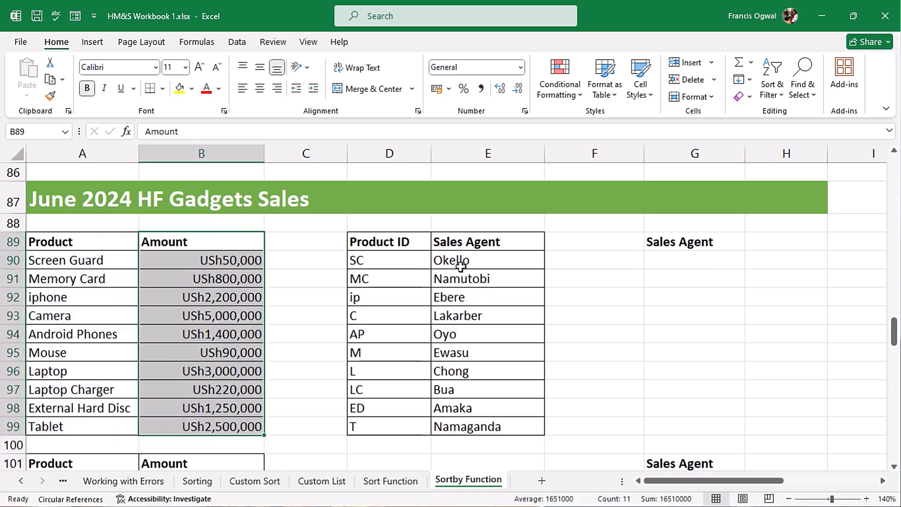
pyautogui.moveTo(377, 241); pyautogui.dragTo(374, 425)
pyautogui.moveTo(475, 238); pyautogui.dragTo(468, 427)
pyautogui.click(187, 285)
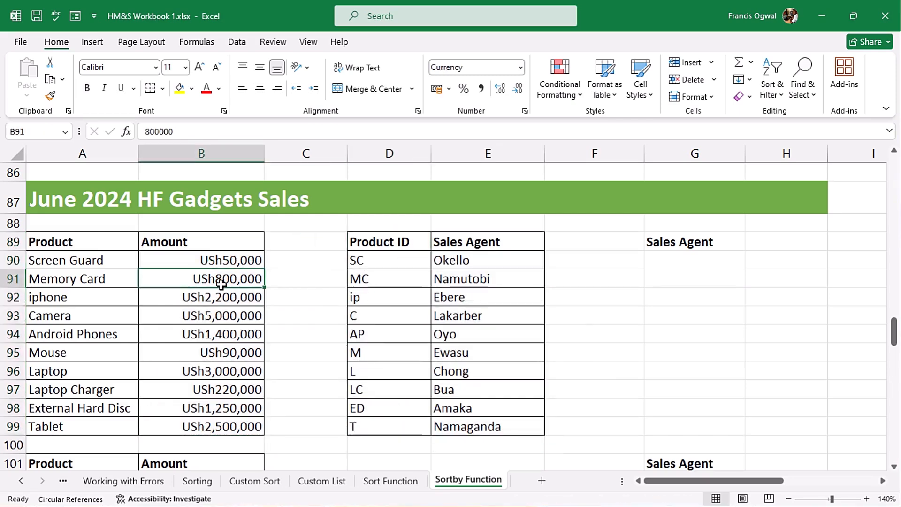
pyautogui.click(398, 294)
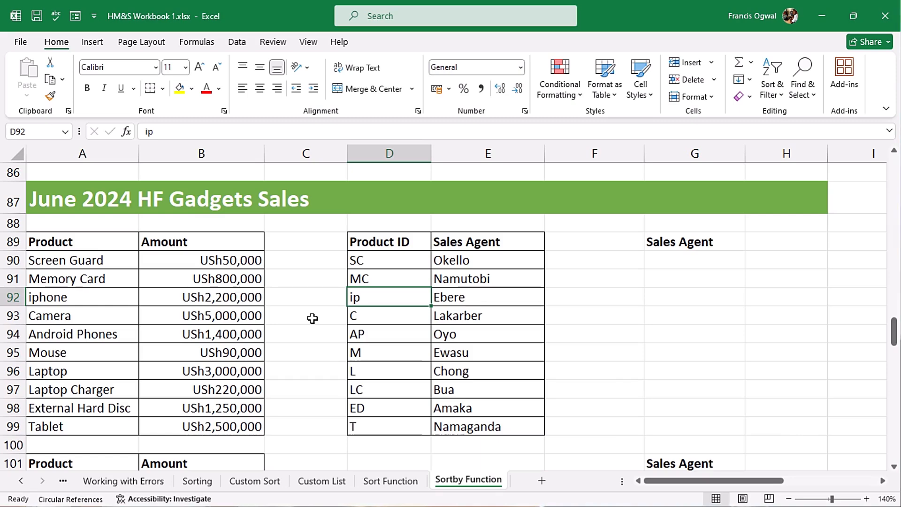
# - Start a SORTBY formula in cell G90, under the separate Sales Agent heading of the gadgets sales section
pyautogui.click(679, 262)
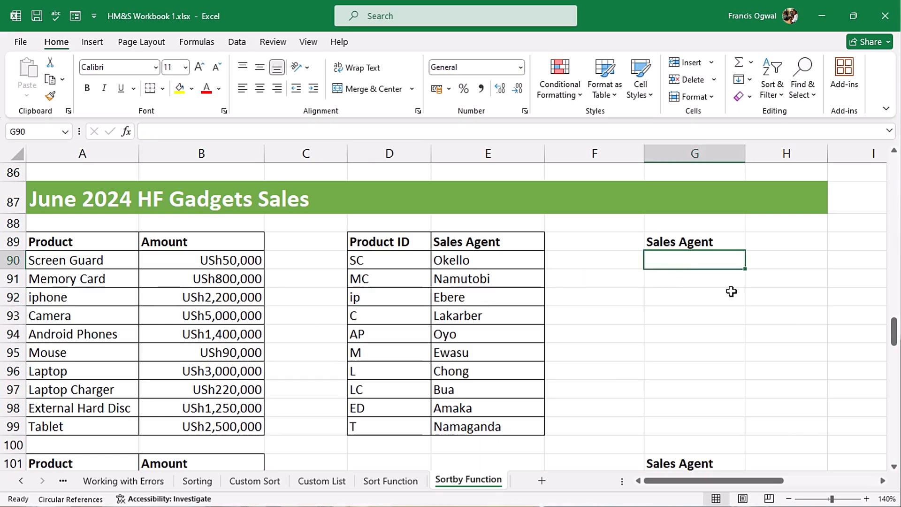
pyautogui.write('=')
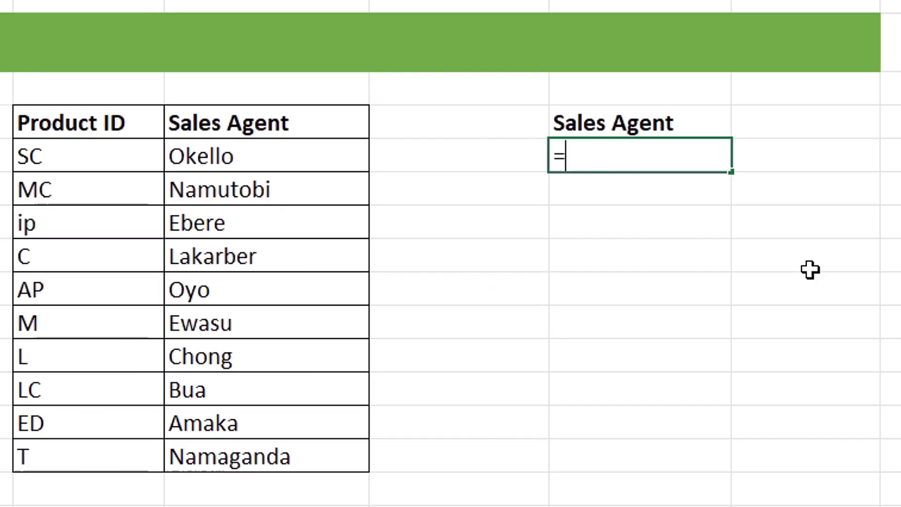
pyautogui.write('sort')
pyautogui.press('Down')
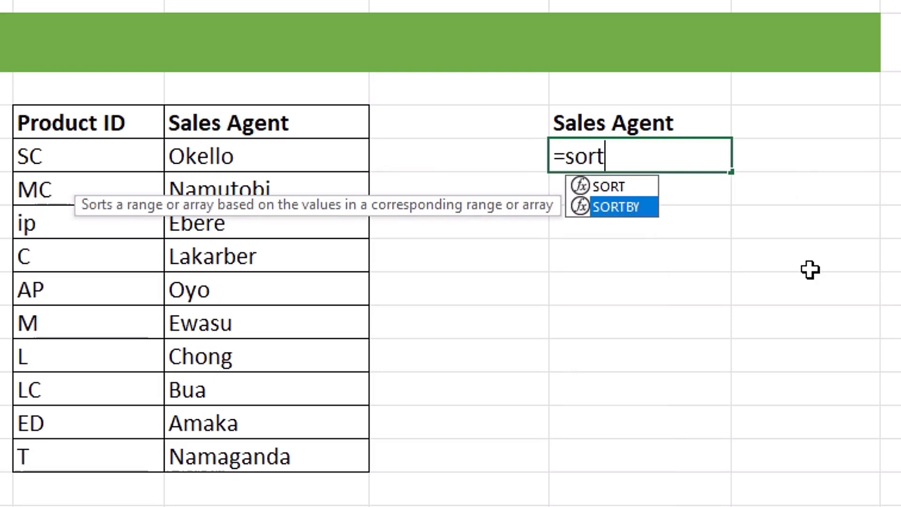
pyautogui.press('Tab')
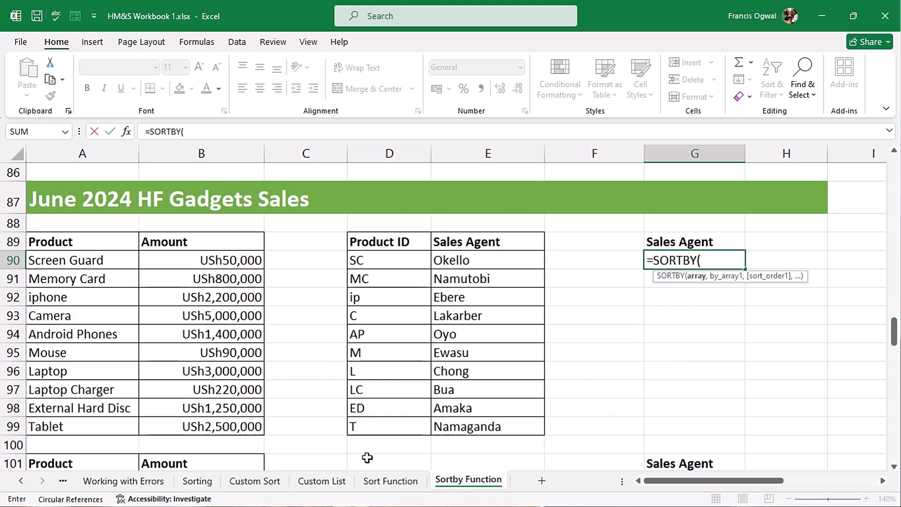
# - Complete the formula in G90 with array E90:E99, sort-by range B90:B99 and ascending sort order 1
pyautogui.moveTo(475, 266); pyautogui.dragTo(492, 428)
pyautogui.write(',')
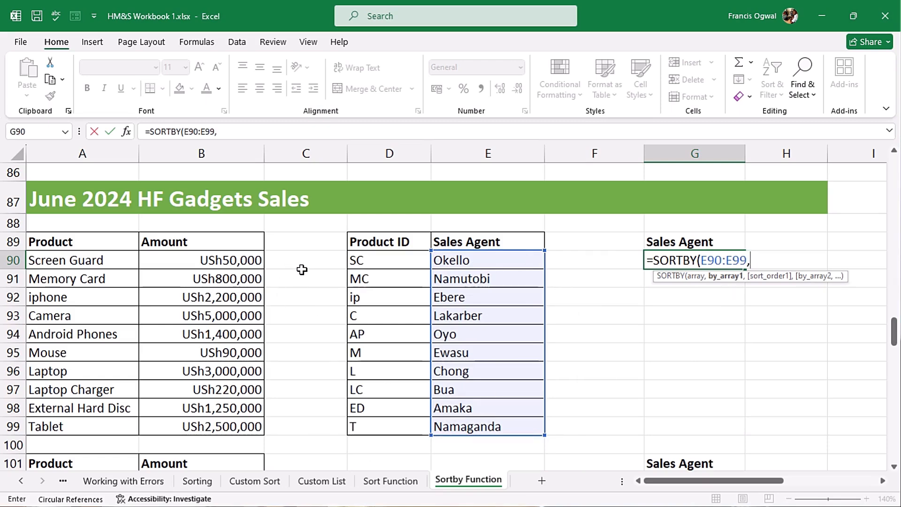
pyautogui.moveTo(226, 265); pyautogui.dragTo(211, 425)
pyautogui.write(',')
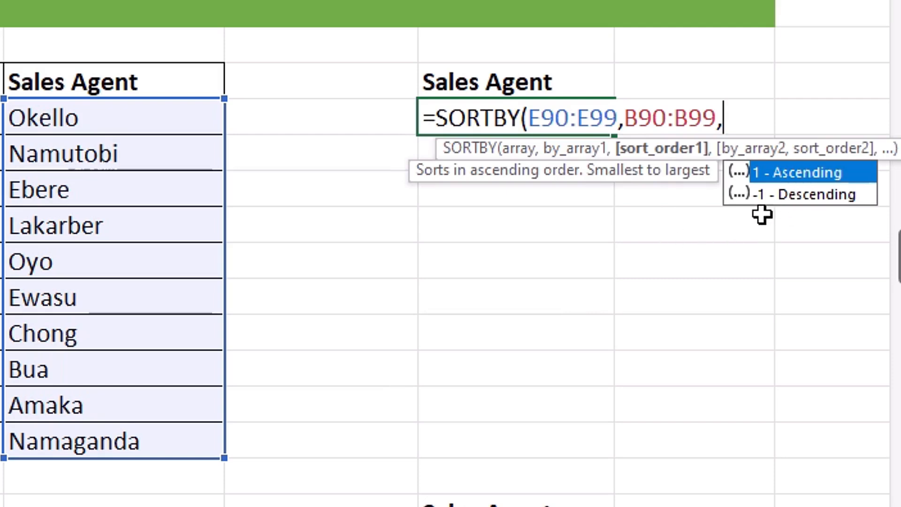
pyautogui.write('1)')
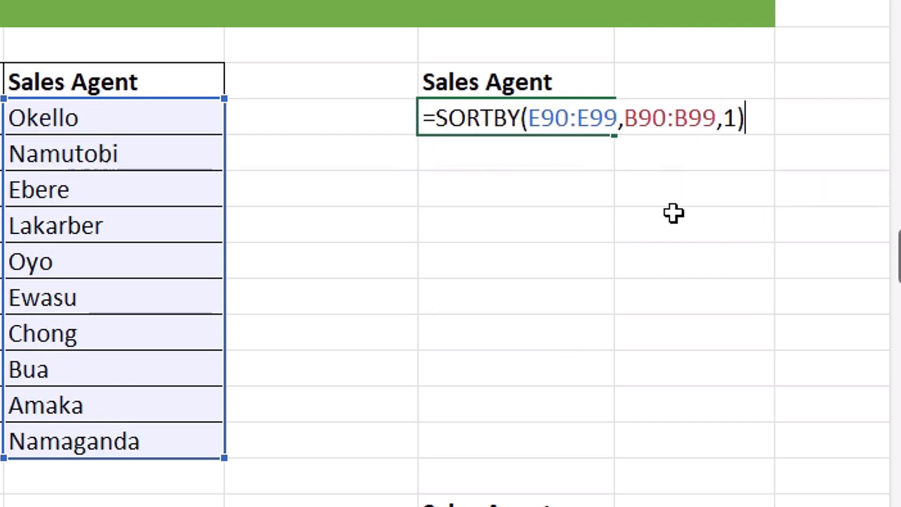
pyautogui.press('Return')
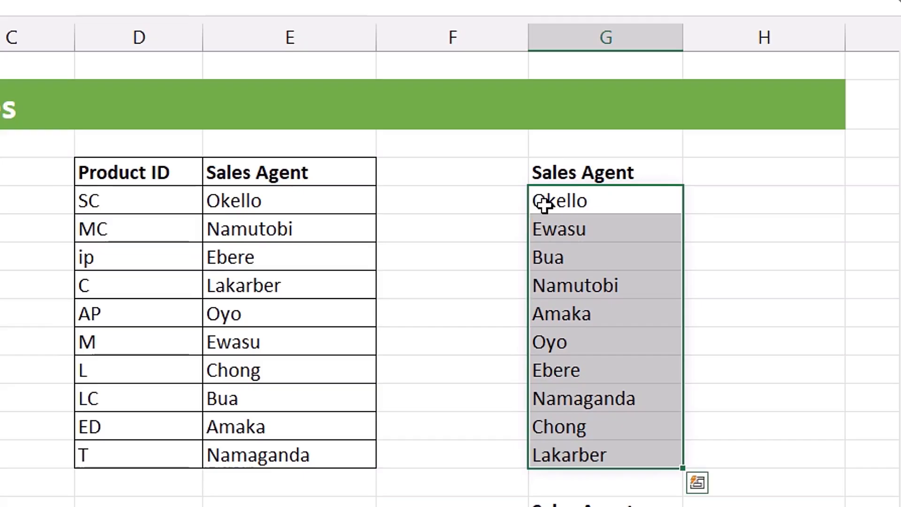
# - Enter a SORTBY formula in H90 that sorts the amounts B90:B99 by B90:B99 in ascending order (1)
pyautogui.click(442, 121)
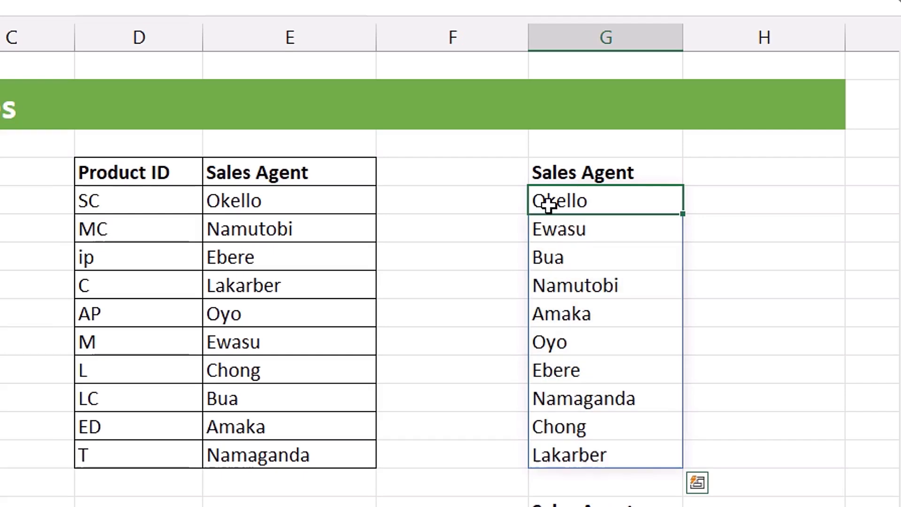
pyautogui.click(729, 201)
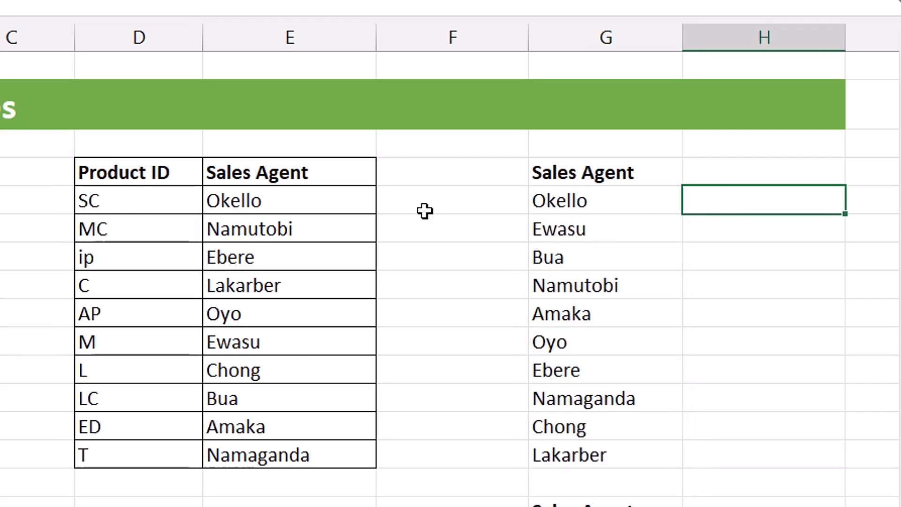
pyautogui.write('=SORTBY(')
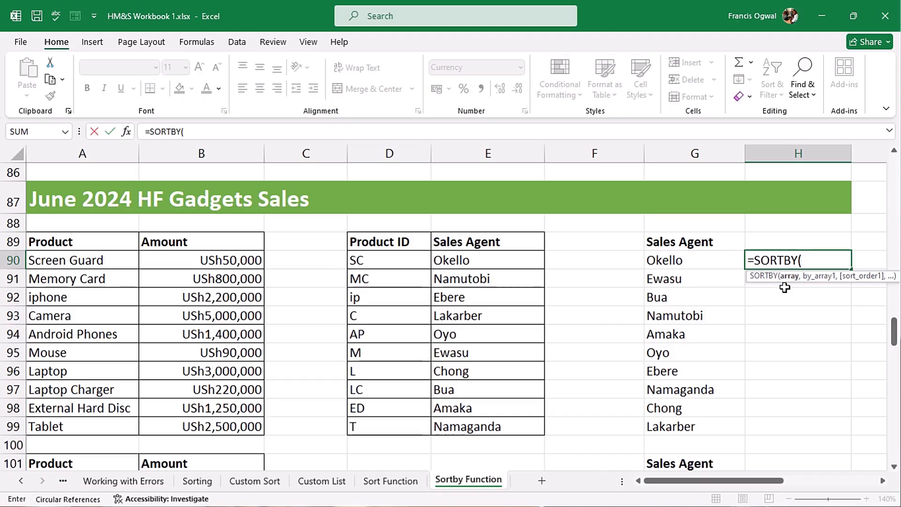
pyautogui.moveTo(177, 259); pyautogui.dragTo(181, 423)
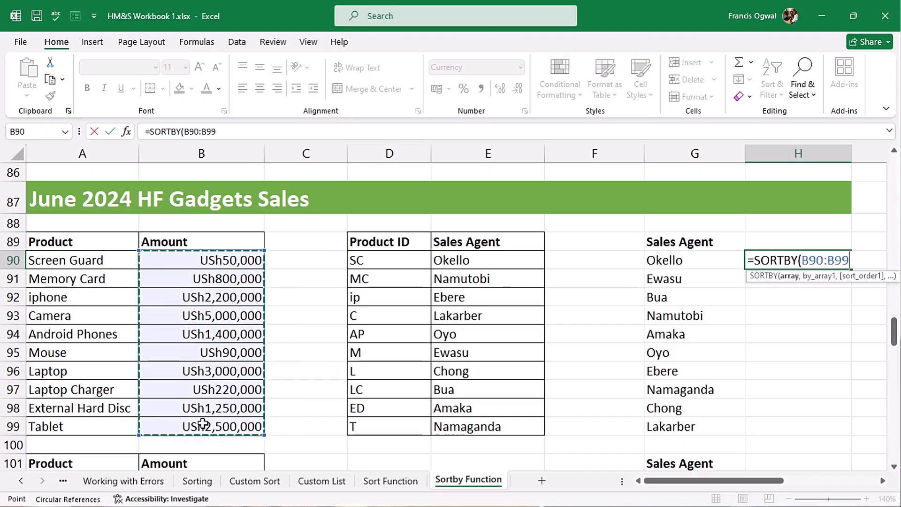
pyautogui.write(',')
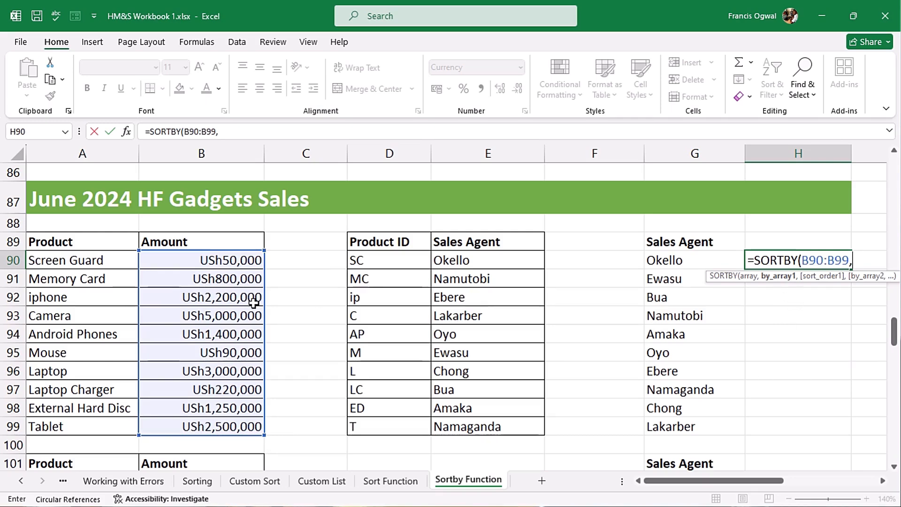
pyautogui.moveTo(216, 259); pyautogui.dragTo(253, 426)
pyautogui.write(',')
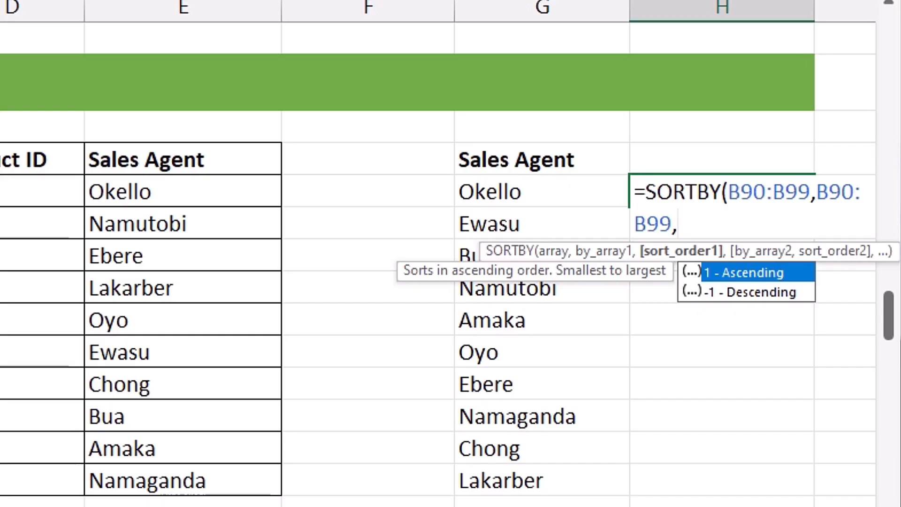
pyautogui.write('1')
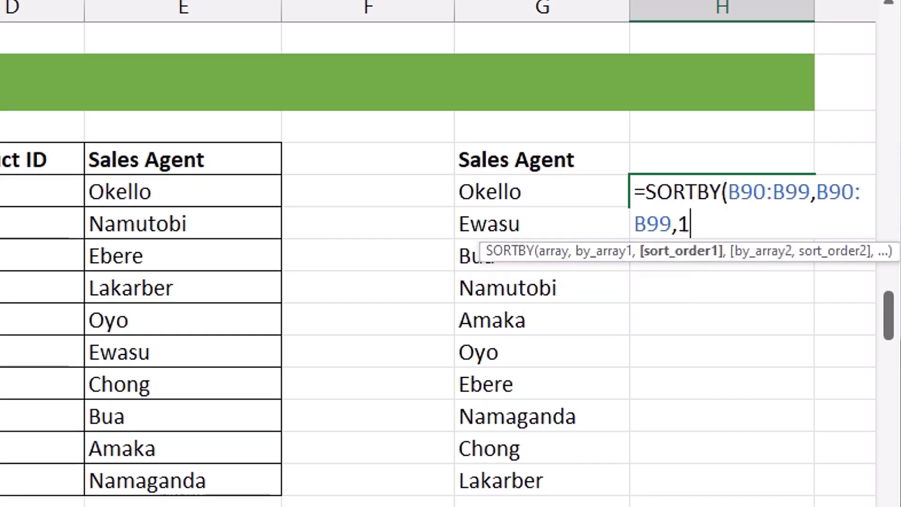
pyautogui.write(')')
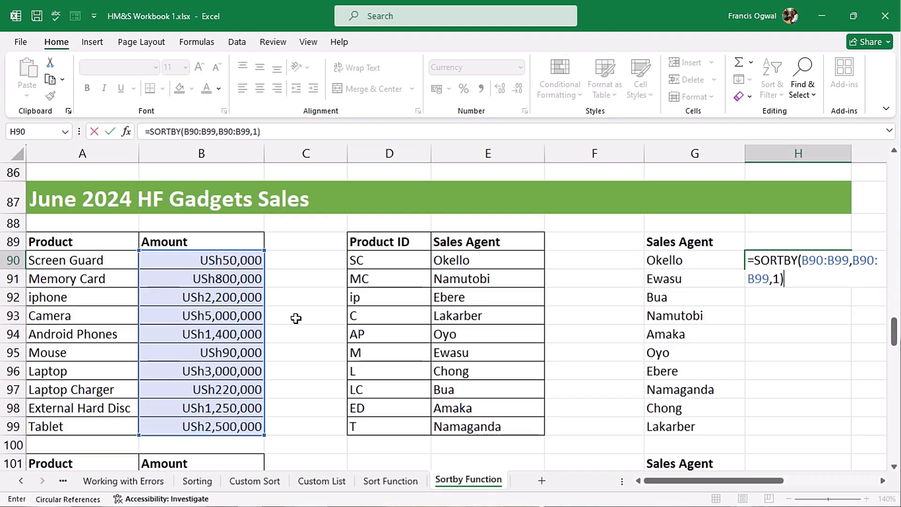
pyautogui.press('Return')
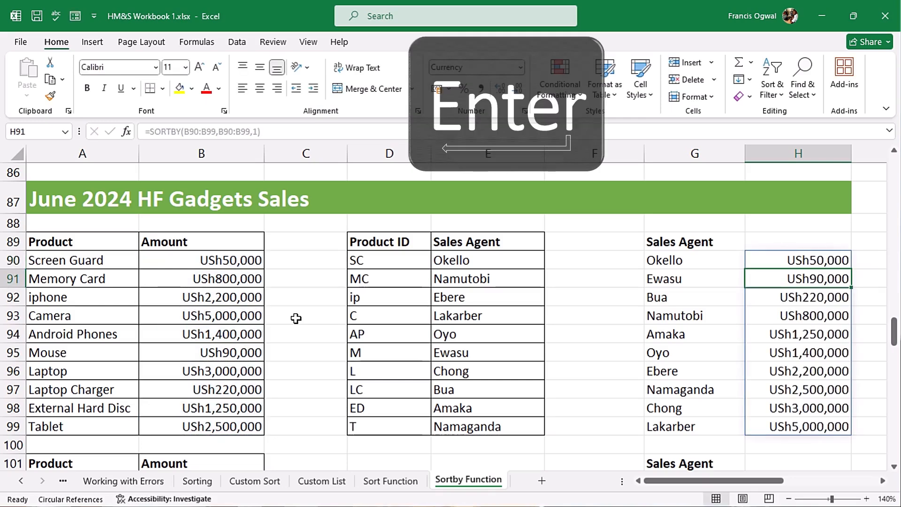
# - Compare the first and last sorted sales agents and amounts in columns G and H with the source Sales Agent and Amount columns
pyautogui.click(683, 261)
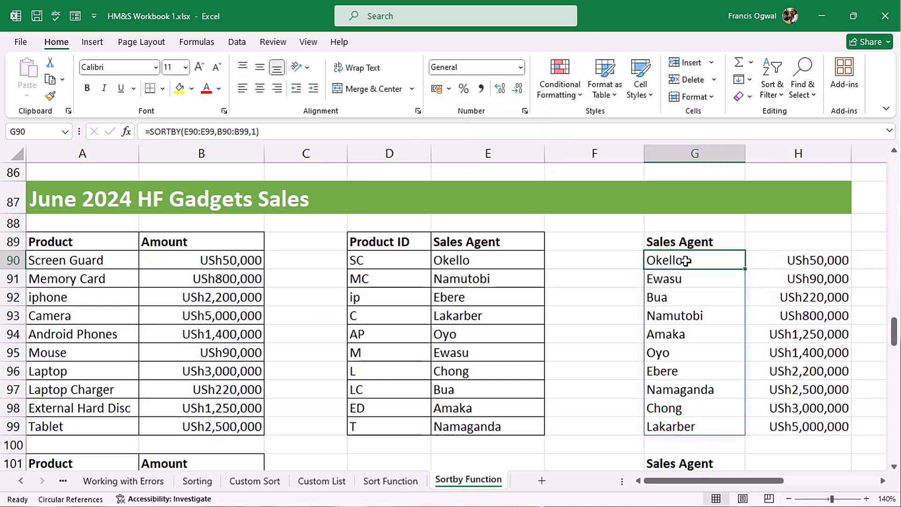
pyautogui.click(811, 264)
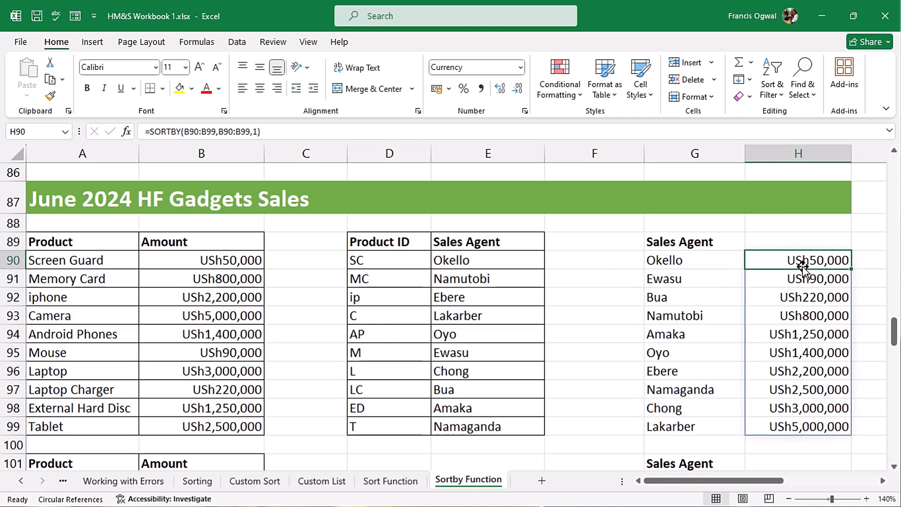
pyautogui.click(703, 429)
pyautogui.click(800, 426)
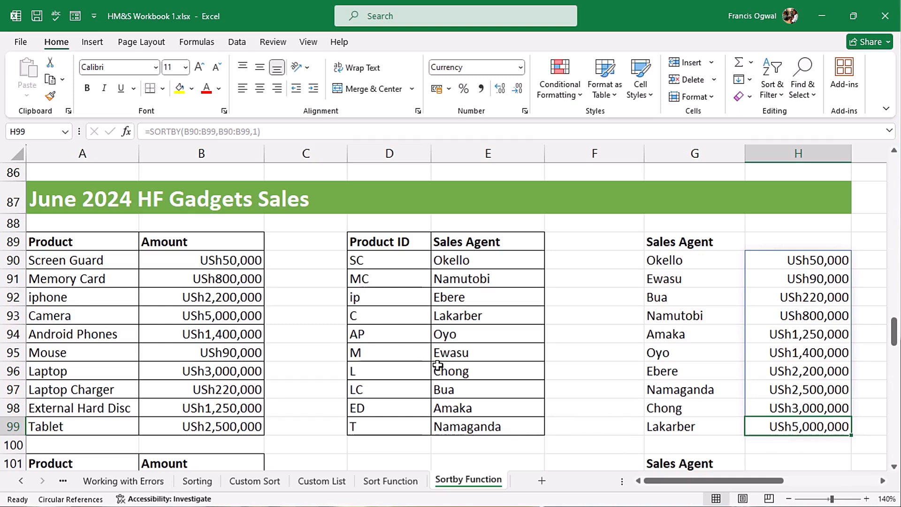
pyautogui.click(458, 263)
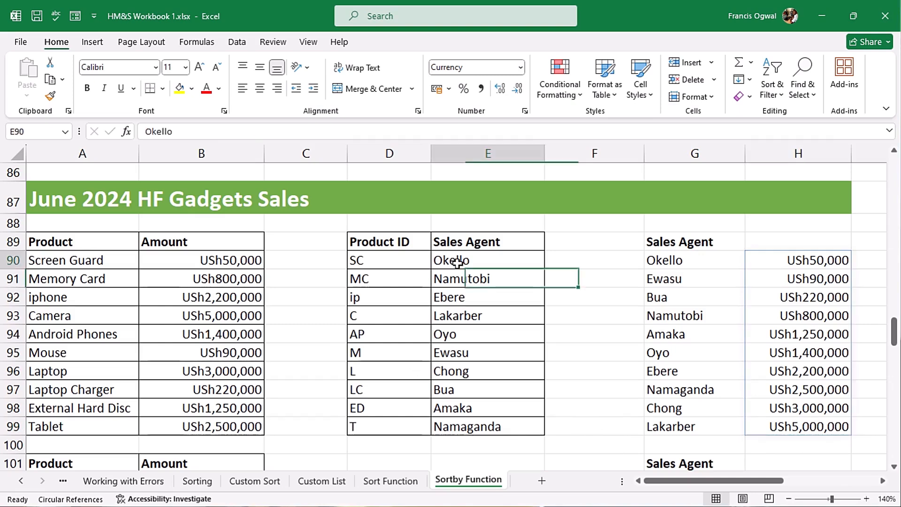
pyautogui.click(206, 259)
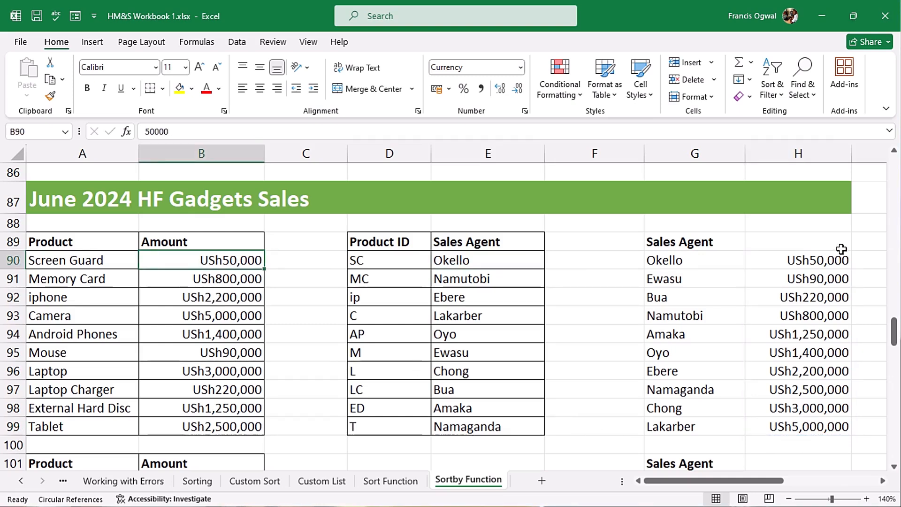
pyautogui.press('Down')
pyautogui.press('Down')
pyautogui.press('Down')
# - Start a SORTBY formula in G102 under the second Sales Agent heading, using the agents in E90:E99 as the array
pyautogui.scroll(-5, 498, 244)
pyautogui.scroll(1, 500, 244)
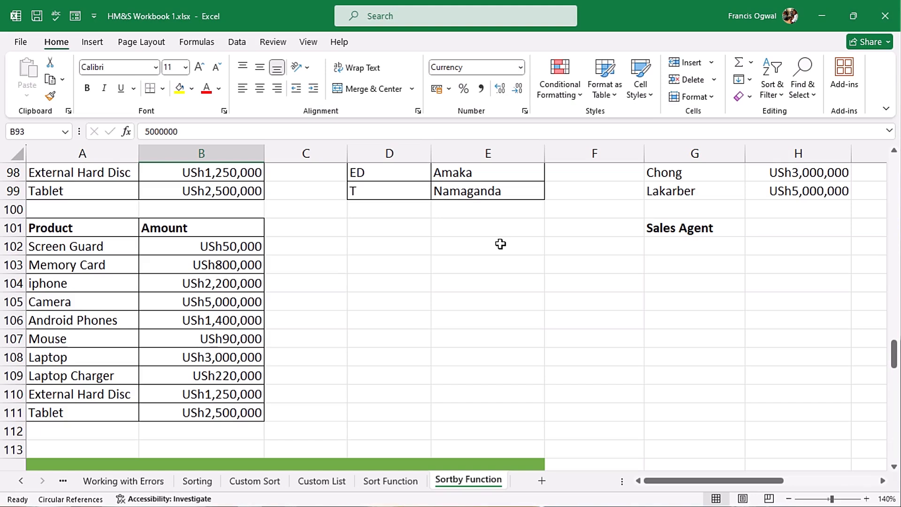
pyautogui.click(681, 245)
pyautogui.write('=sort')
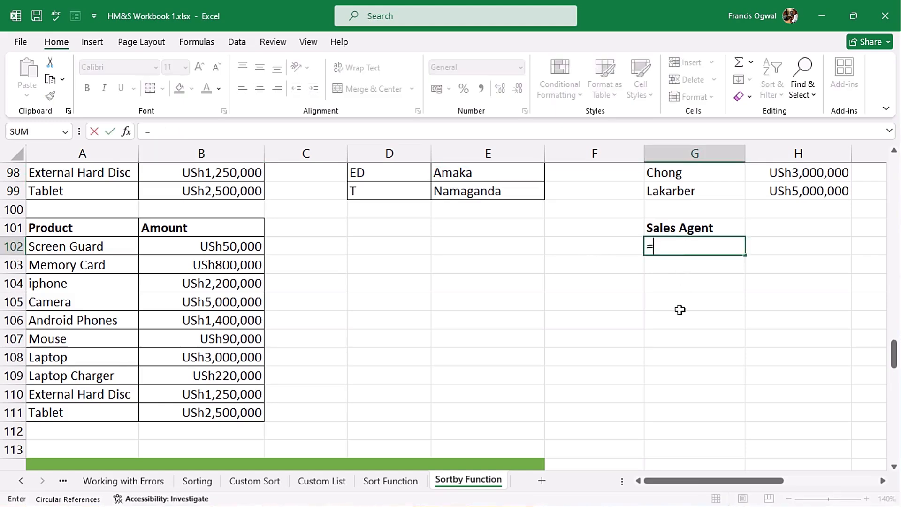
pyautogui.press('Down')
pyautogui.press('Tab')
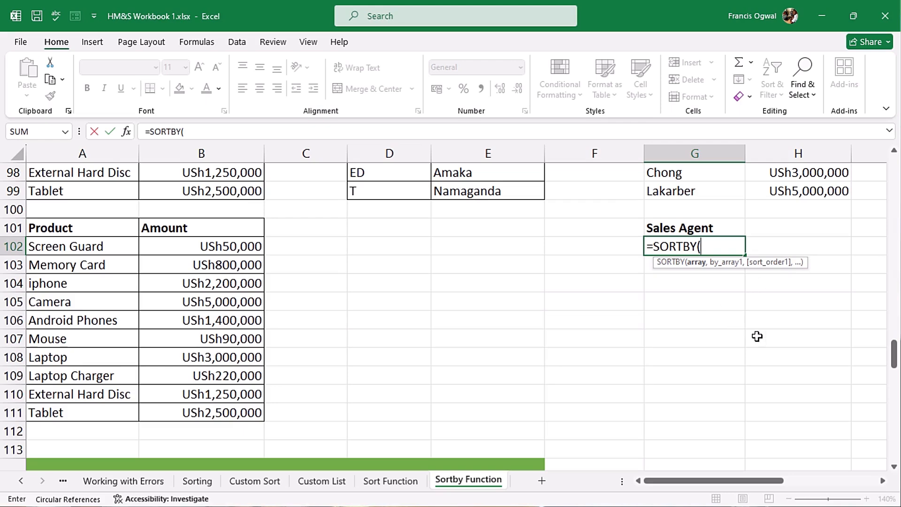
pyautogui.scroll(2, 756, 336)
pyautogui.scroll(1, 757, 337)
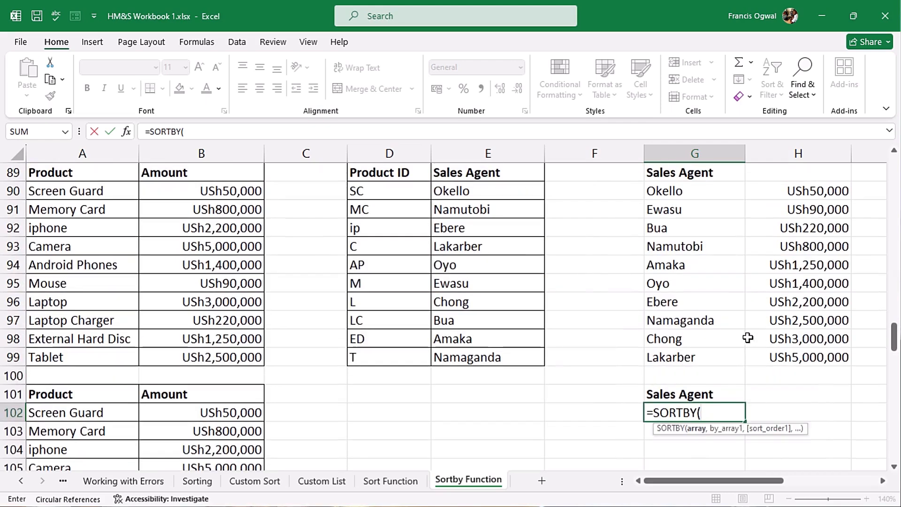
pyautogui.moveTo(479, 191); pyautogui.dragTo(478, 366)
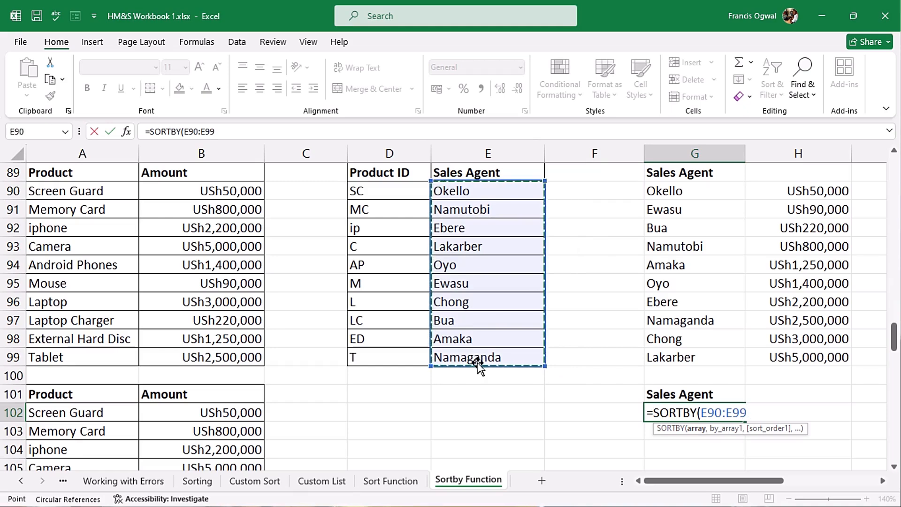
pyautogui.write(',')
# - Complete the formula in G102 with sort-by range B102:B111 from the second Amount column and ascending sort order 1
pyautogui.scroll(-1, 594, 261)
pyautogui.scroll(-3, 593, 261)
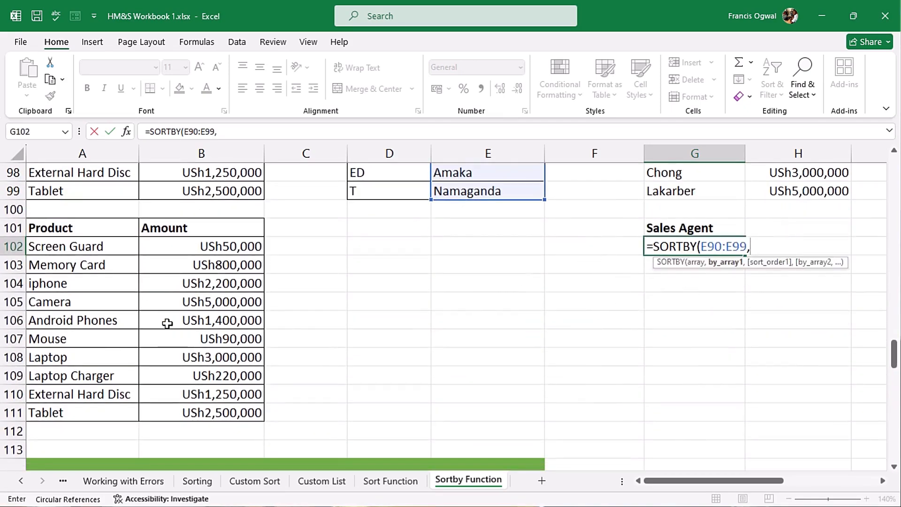
pyautogui.click(220, 251)
pyautogui.moveTo(219, 253); pyautogui.dragTo(221, 415)
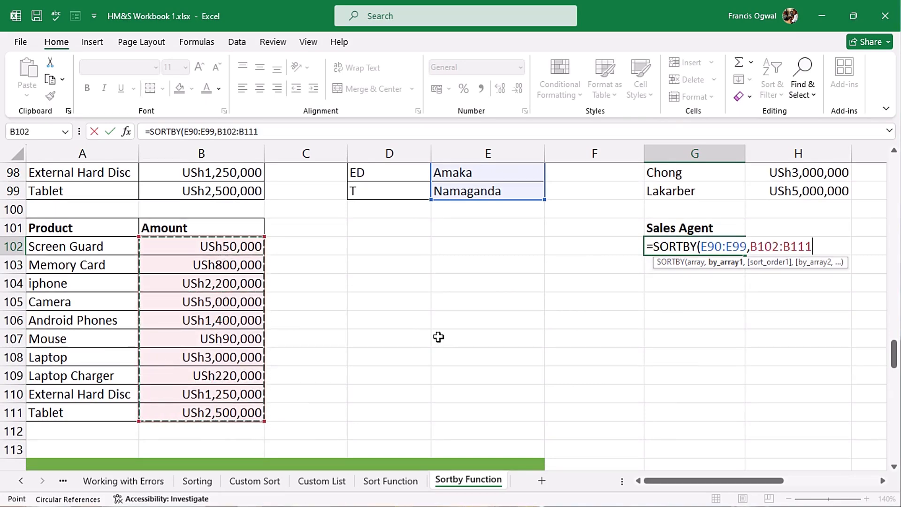
pyautogui.write(',1')
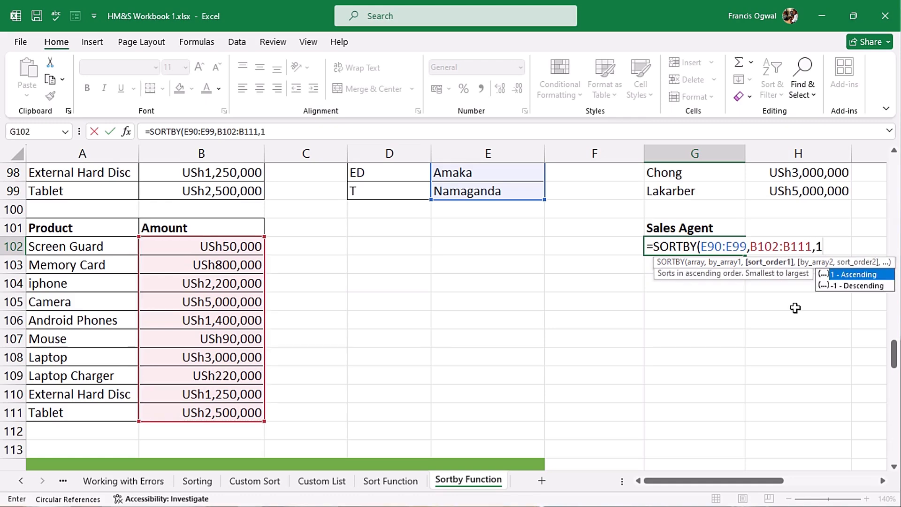
pyautogui.write(')')
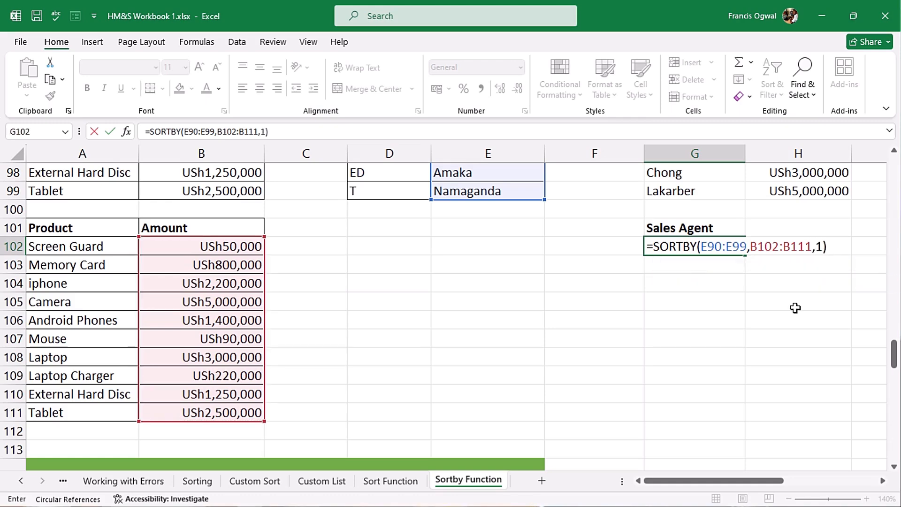
pyautogui.press('Return')
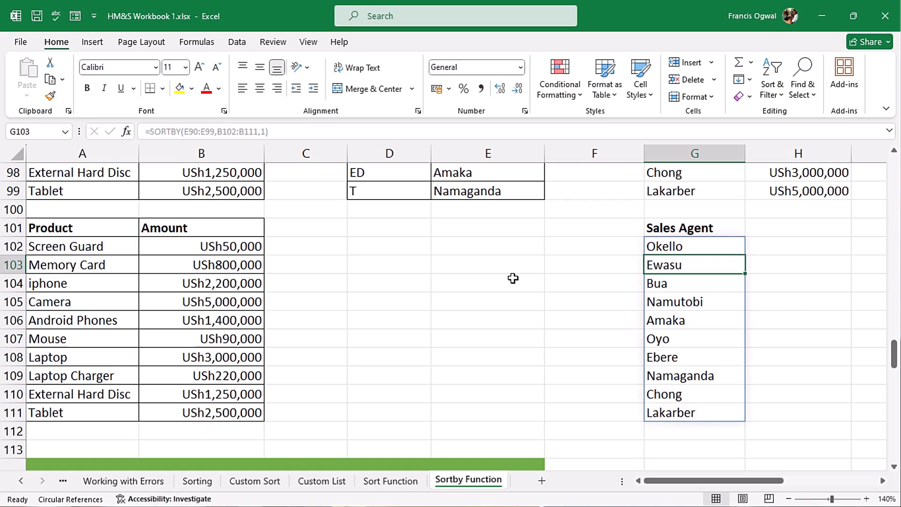
# - Start a SORTBY formula in B121 of the HF Secondary School Candidates section with B116:E119 as the array
pyautogui.scroll(-5, 513, 278)
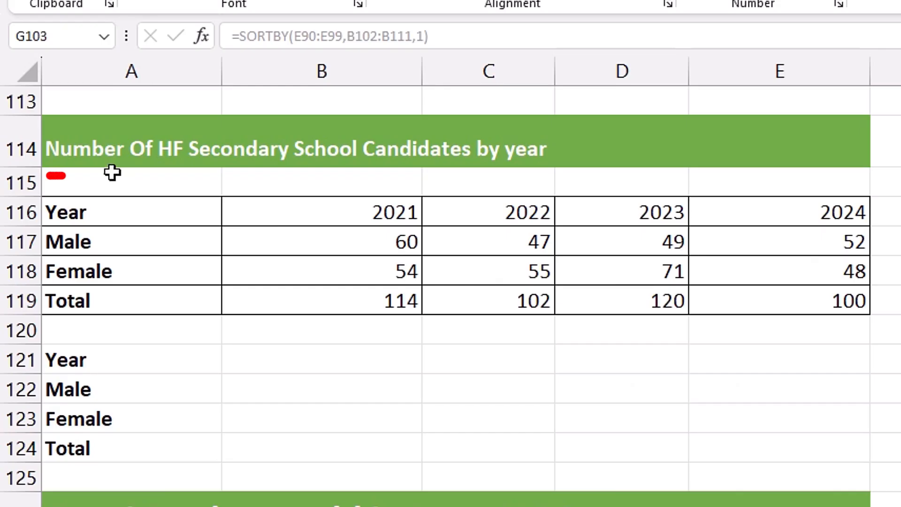
pyautogui.moveTo(112, 172); pyautogui.dragTo(404, 184)
pyautogui.click(320, 363)
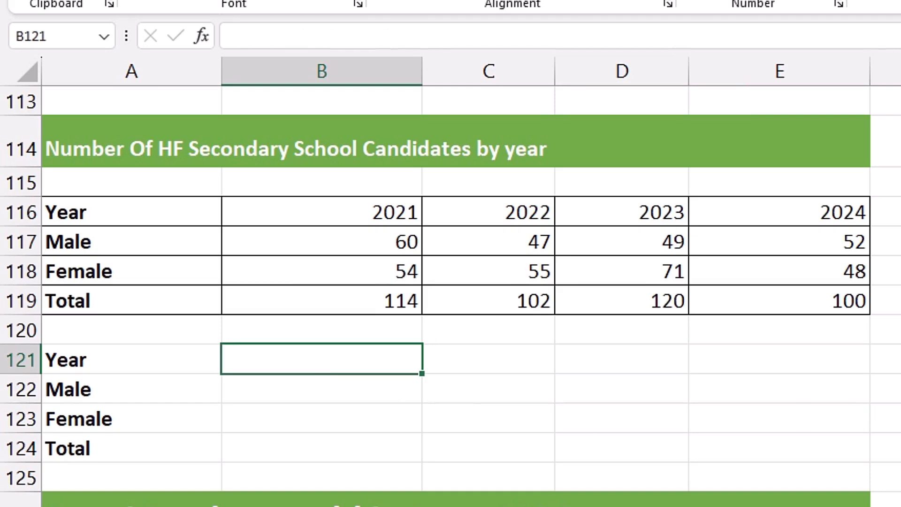
pyautogui.write('=sort')
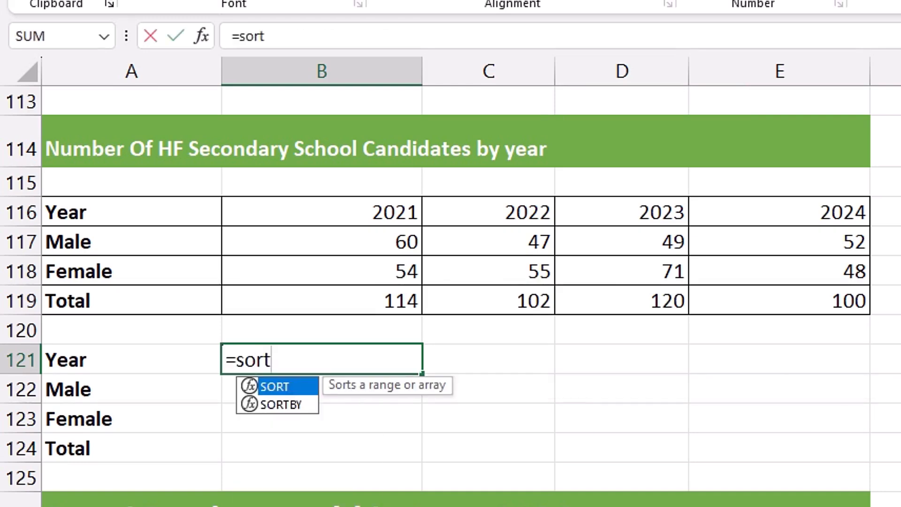
pyautogui.press('Down')
pyautogui.press('Tab')
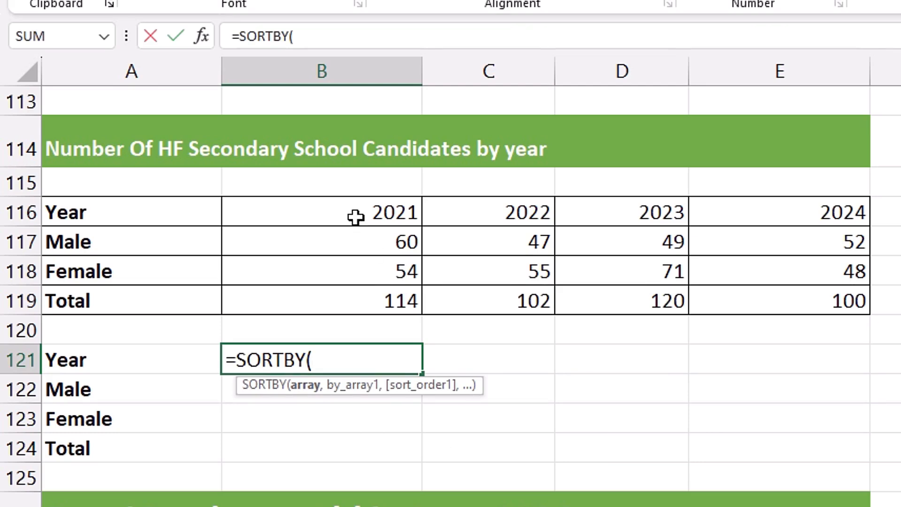
pyautogui.moveTo(312, 207); pyautogui.dragTo(746, 306)
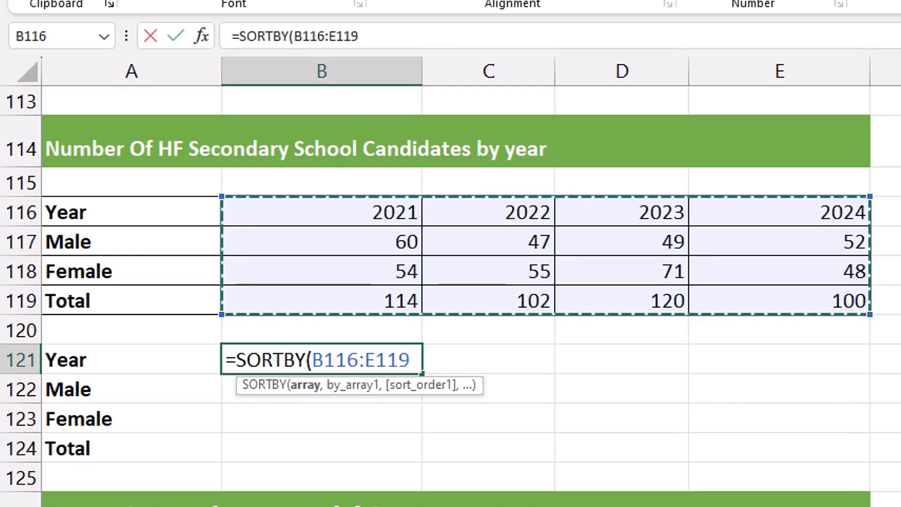
pyautogui.write(',')
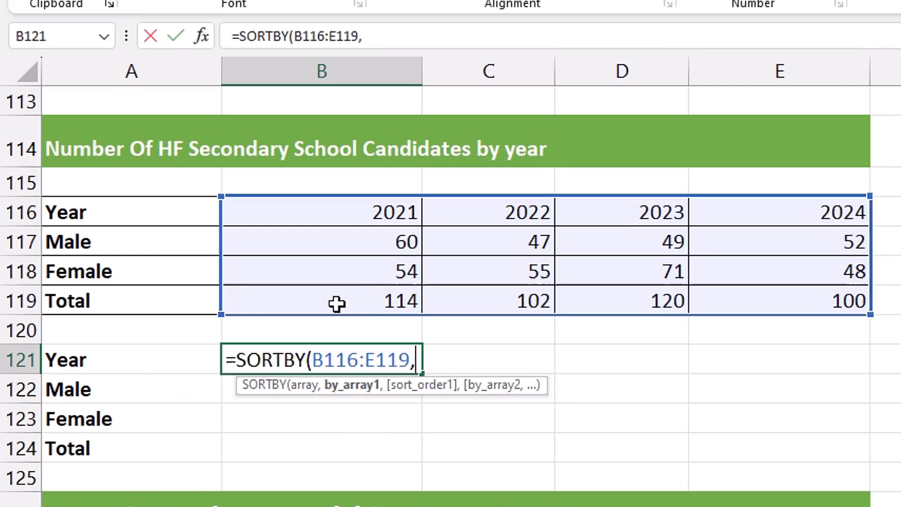
# - Complete the formula in B121 with the Total row B119:E119 as sort-by range and sort order -1 (Descending)
pyautogui.moveTo(325, 296); pyautogui.dragTo(763, 298)
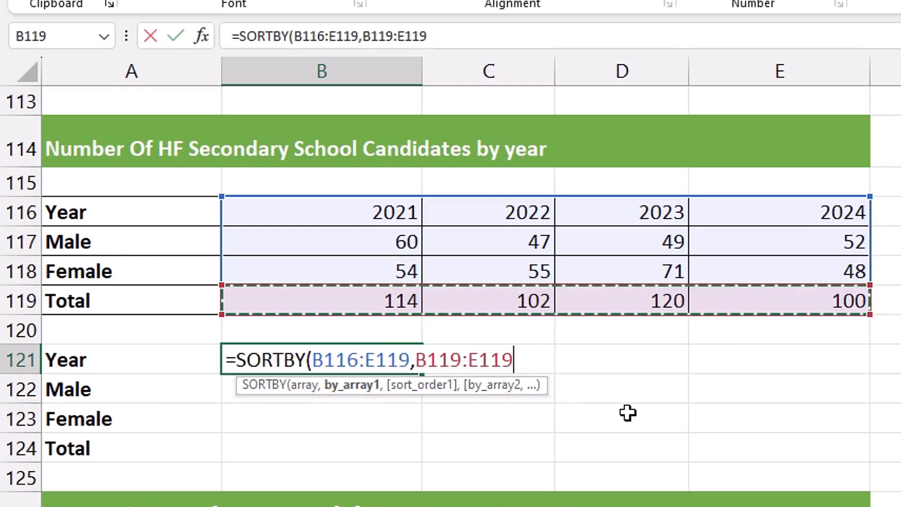
pyautogui.write(',')
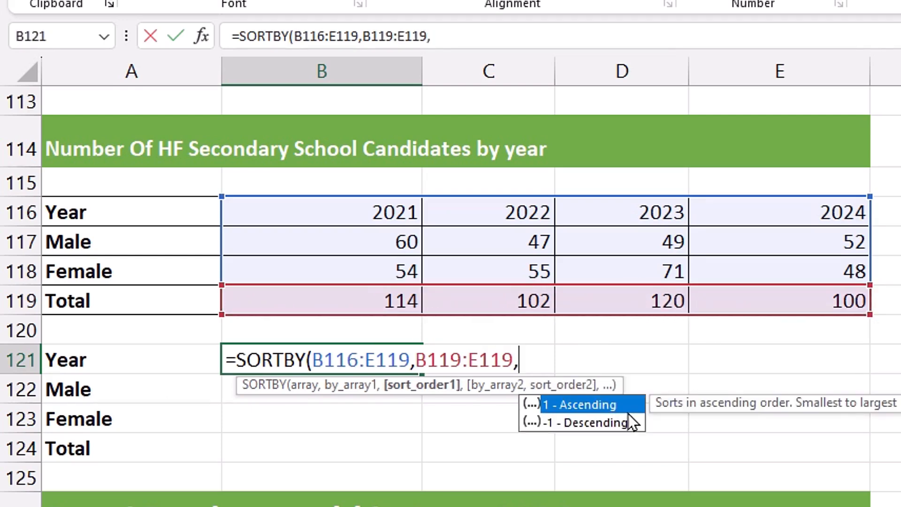
pyautogui.press('Down')
pyautogui.press('Tab')
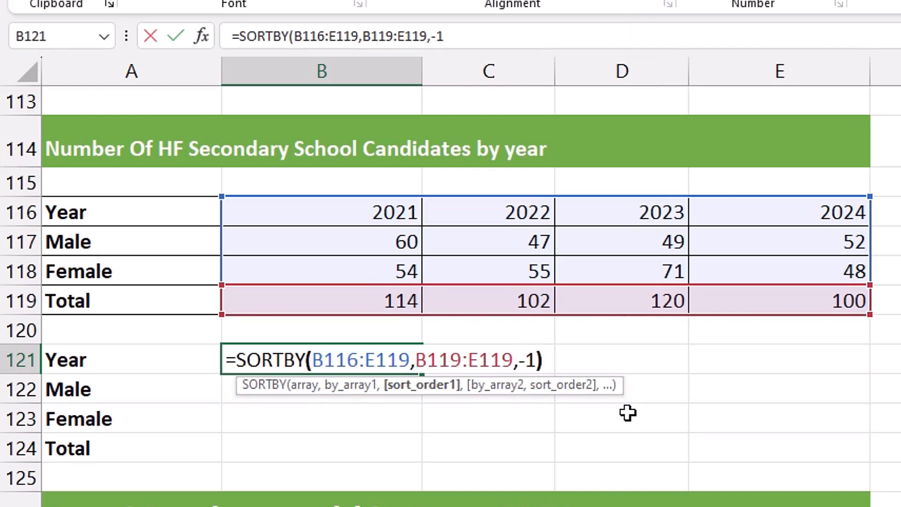
pyautogui.write(')')
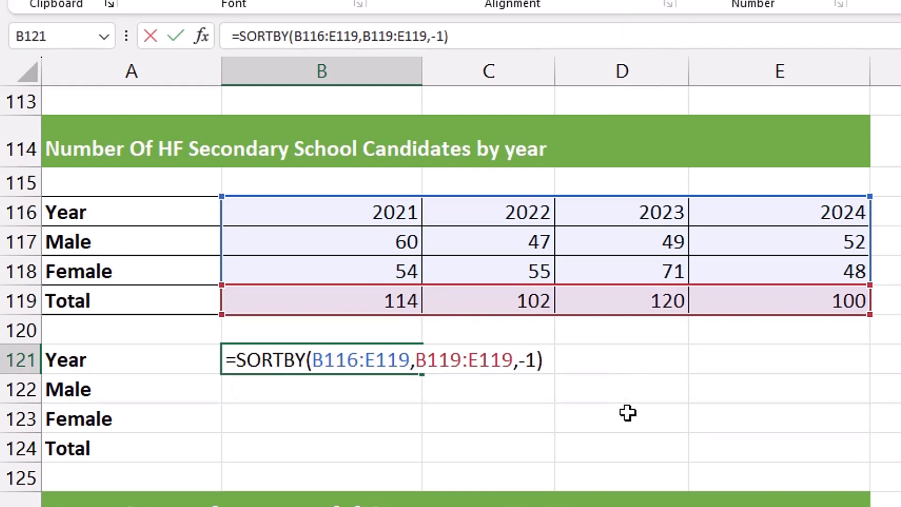
pyautogui.press('Return')
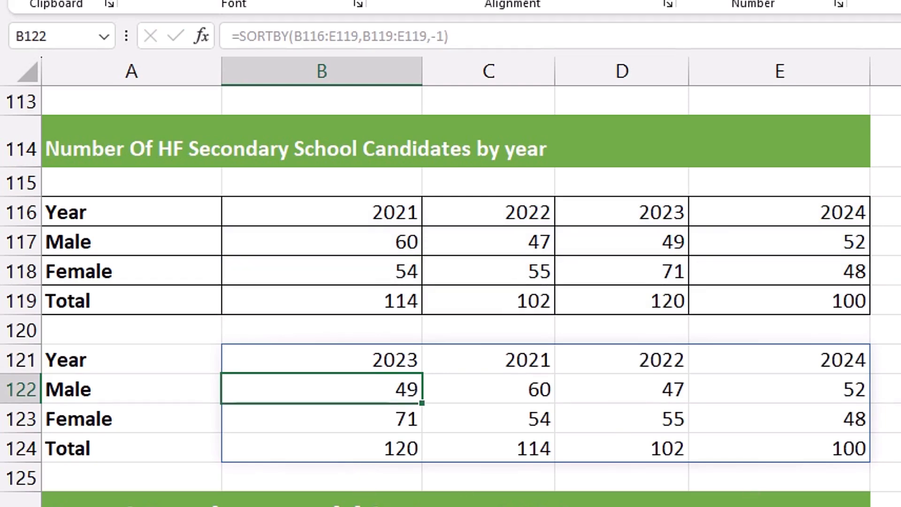
# - Start a SORTBY formula in H129 under the empty Date heading beside the Pepsi Products sold in June 2024 table
pyautogui.scroll(-4, 694, 468)
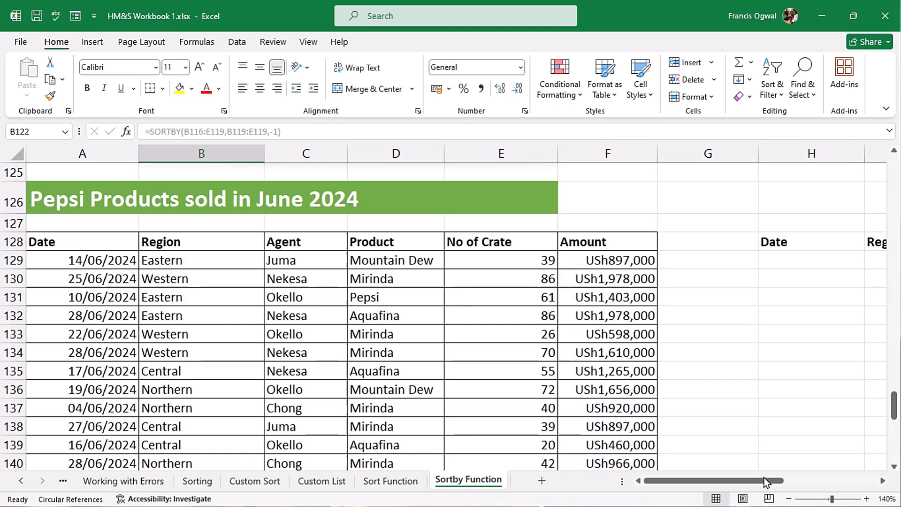
pyautogui.moveTo(736, 481); pyautogui.dragTo(783, 480)
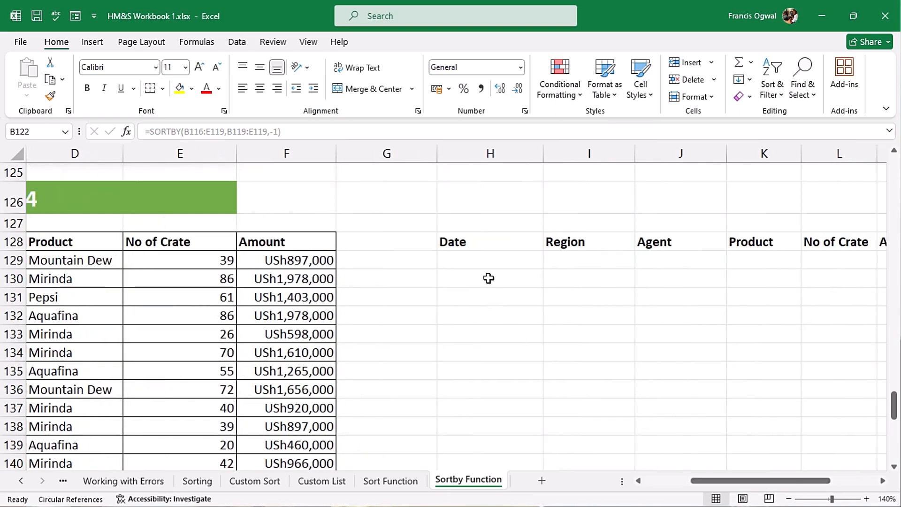
pyautogui.click(485, 266)
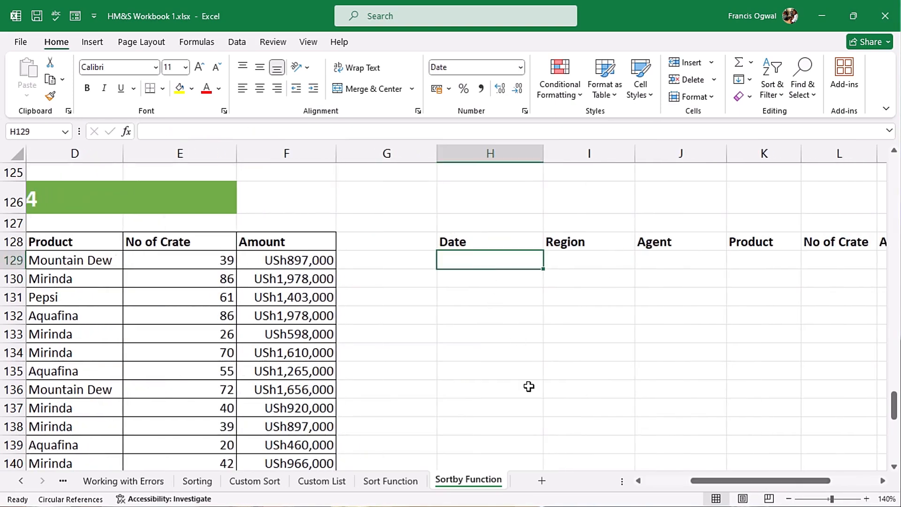
pyautogui.write('=sort')
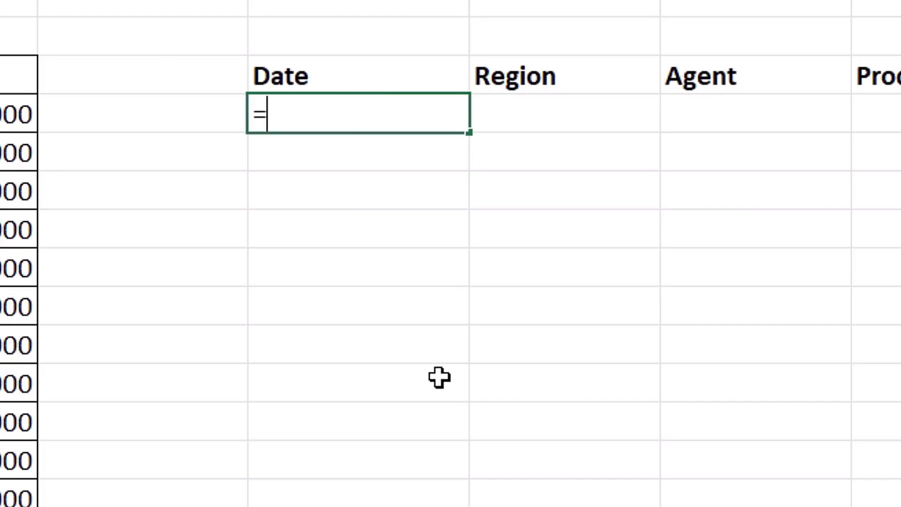
pyautogui.press('Down')
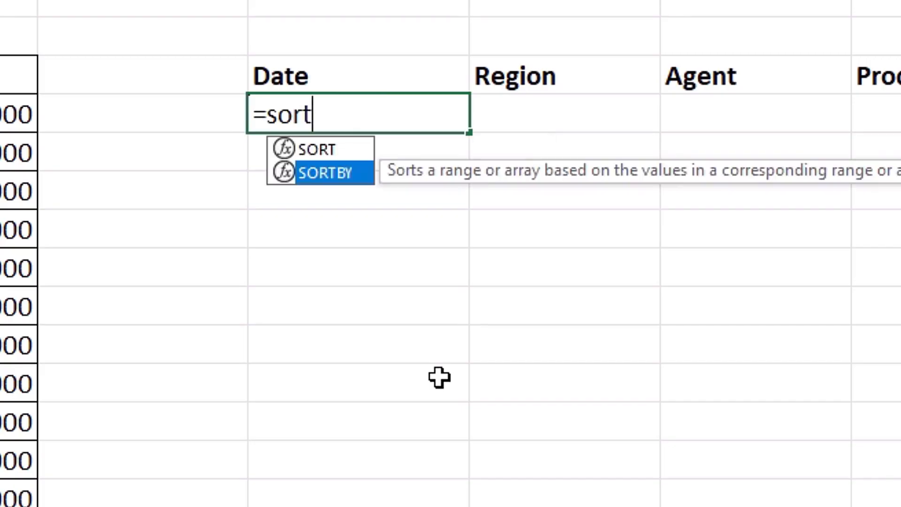
pyautogui.press('Tab')
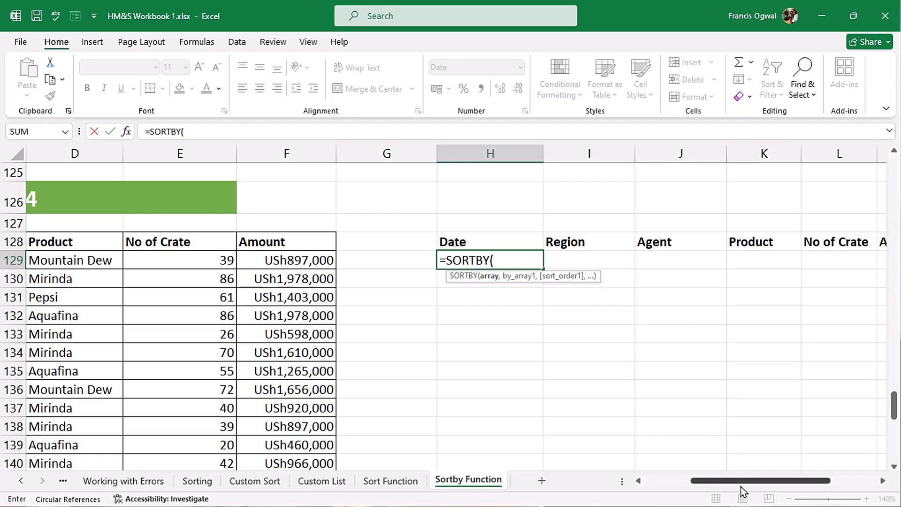
# - Set the array of the SORTBY formula to the whole Pepsi sales data, A129:F148
pyautogui.moveTo(744, 481); pyautogui.dragTo(690, 481)
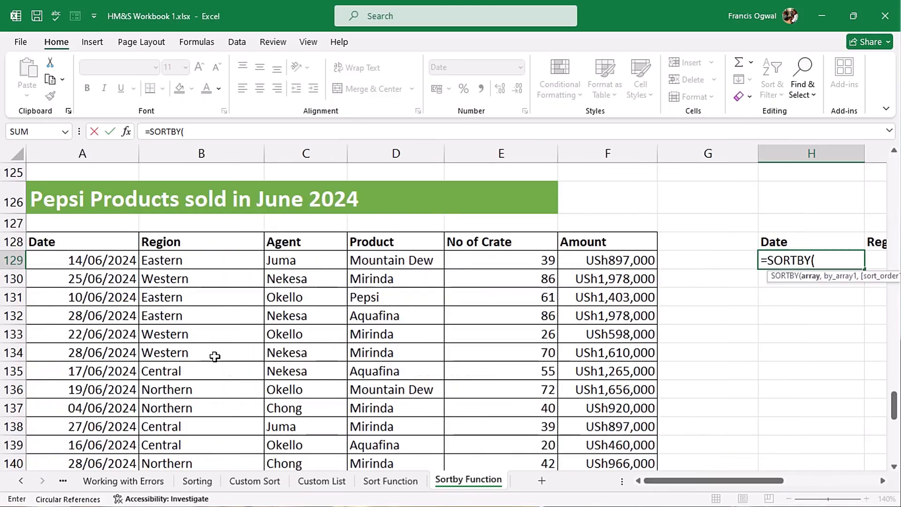
pyautogui.click(84, 262)
pyautogui.hotkey('ctrl', 'shift', 'Down')
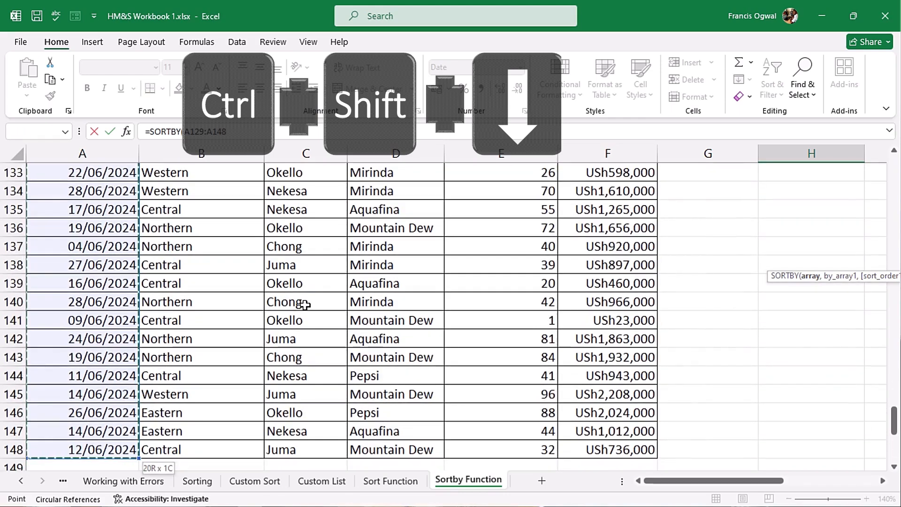
pyautogui.hotkey('ctrl', 'shift', 'Right')
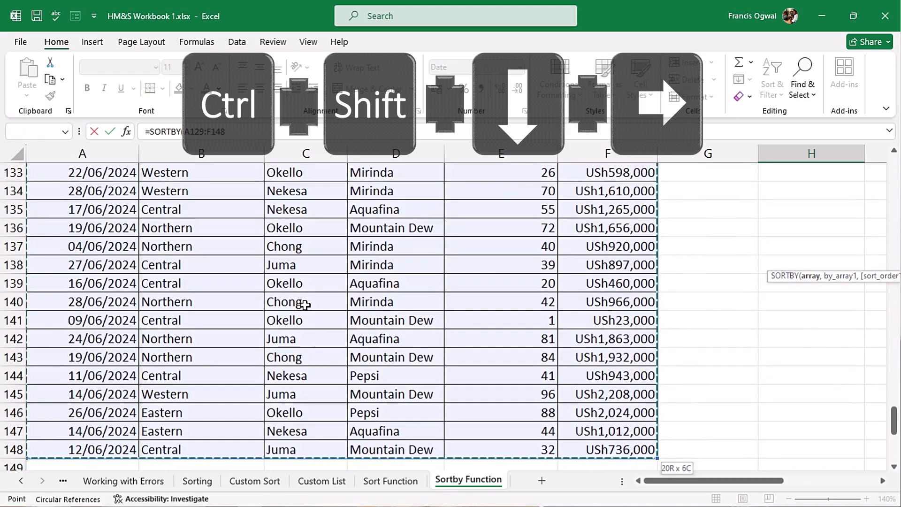
pyautogui.hotkey('ctrl', 'BackSpace')
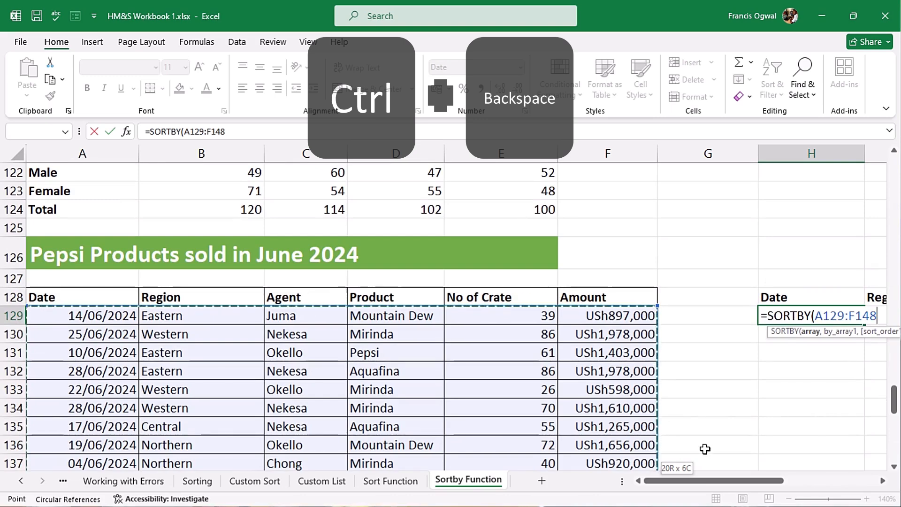
pyautogui.moveTo(703, 483); pyautogui.dragTo(765, 479)
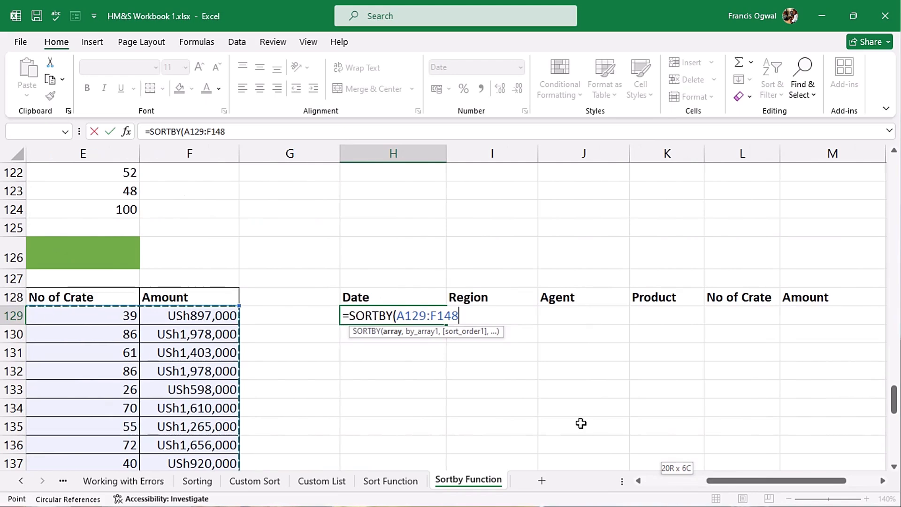
pyautogui.write(',')
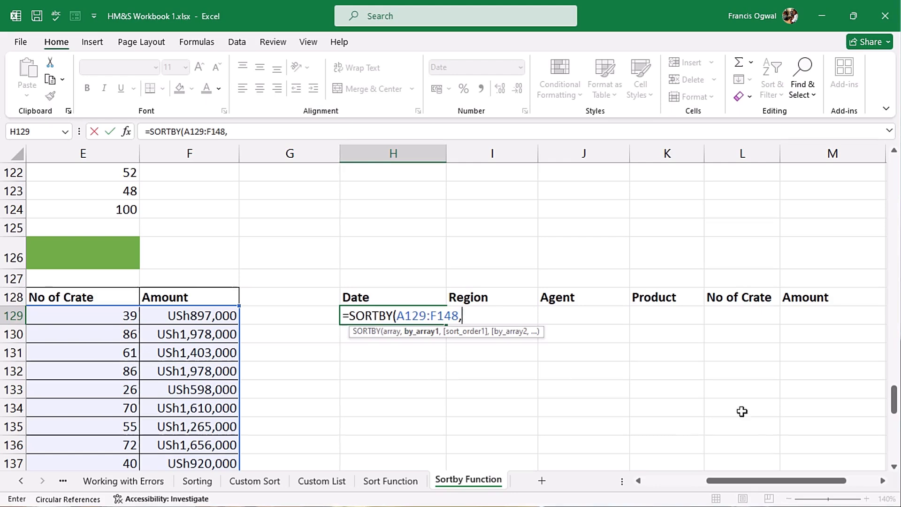
# - Add the Region column B129:B148 as the first sort-by range with sort order 1 (Ascending)
pyautogui.moveTo(775, 483); pyautogui.dragTo(713, 483)
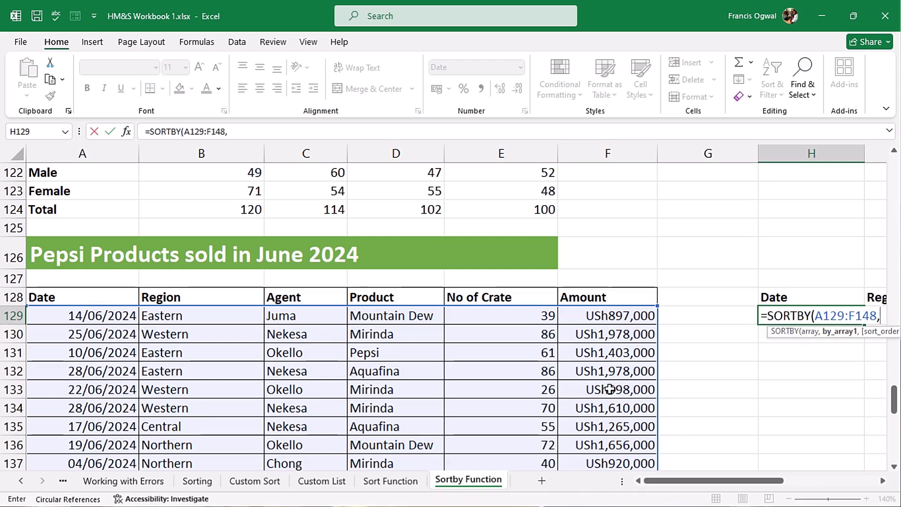
pyautogui.click(180, 314)
pyautogui.hotkey('ctrl', 'shift', 'Down')
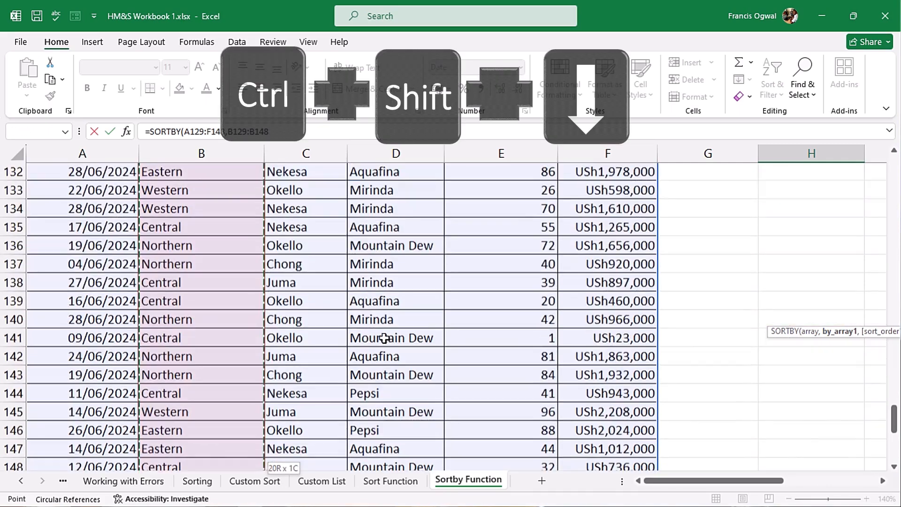
pyautogui.hotkey('ctrl', 'BackSpace')
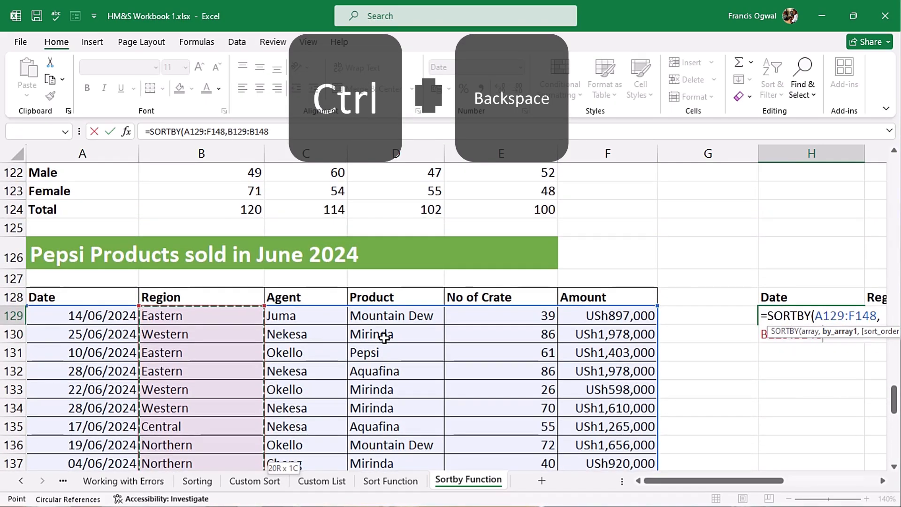
pyautogui.moveTo(678, 483); pyautogui.dragTo(702, 451)
pyautogui.write(',')
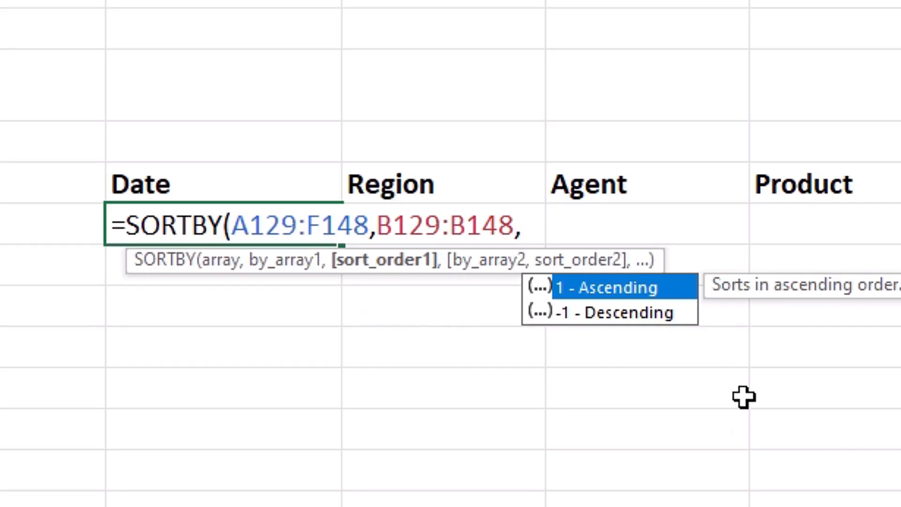
pyautogui.press('Tab')
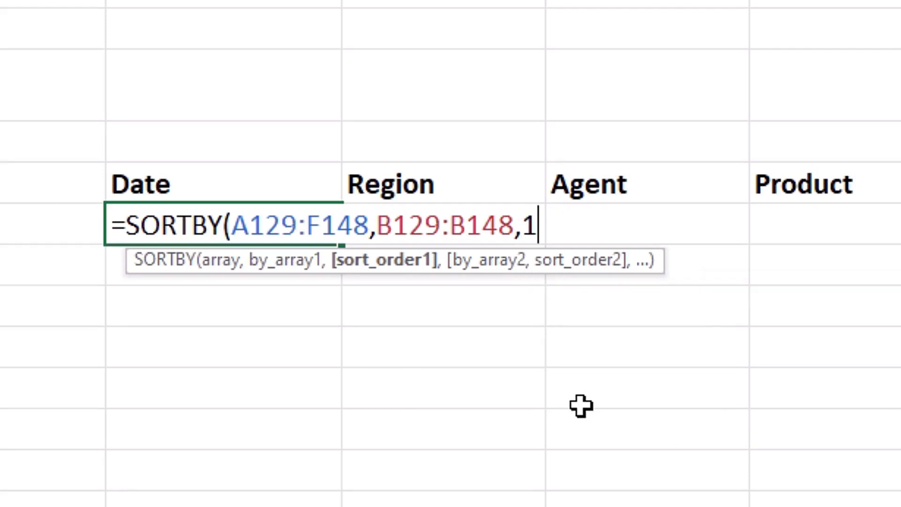
pyautogui.write(',')
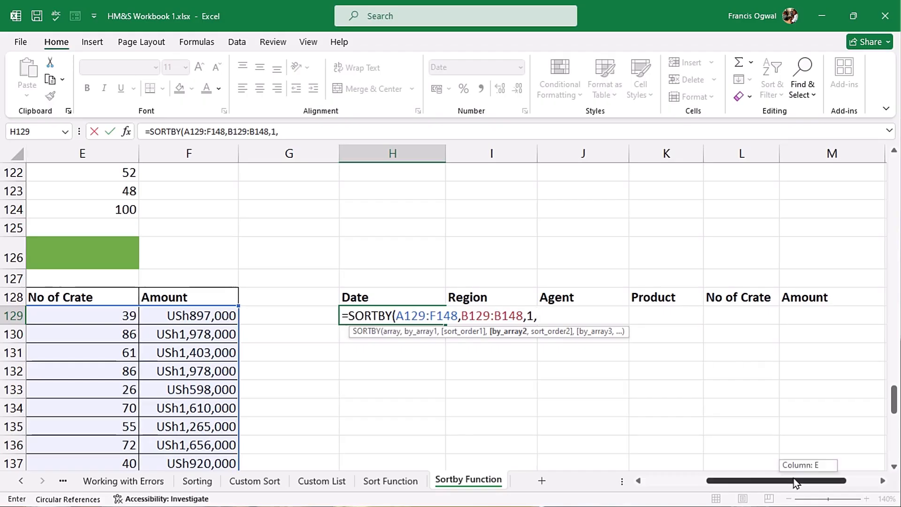
# - Add the Agent column C129:C148 as the second sort-by range with ascending sort order 1
pyautogui.moveTo(840, 485); pyautogui.dragTo(717, 485)
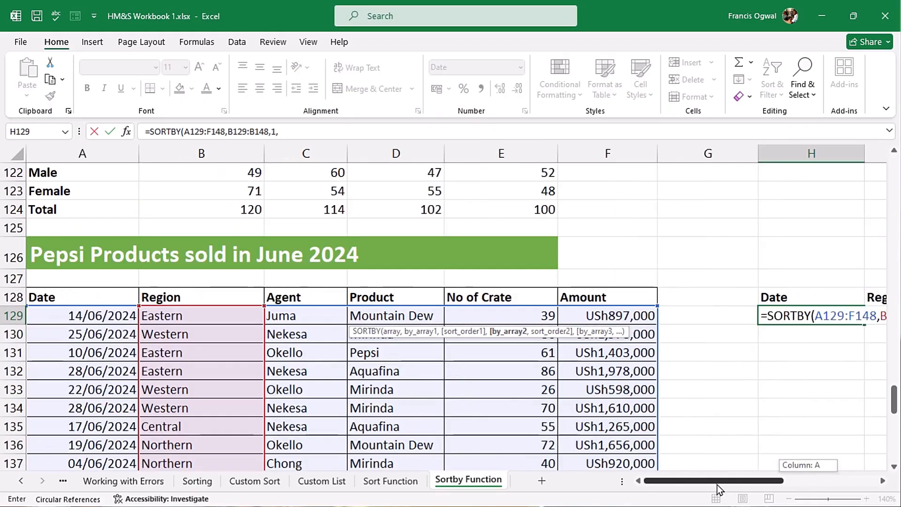
pyautogui.click(300, 314)
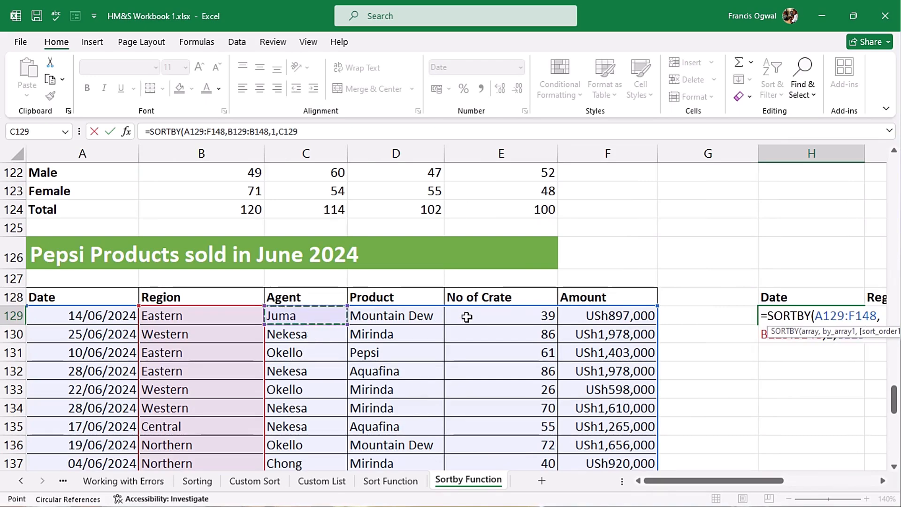
pyautogui.hotkey('ctrl', 'shift', 'Down')
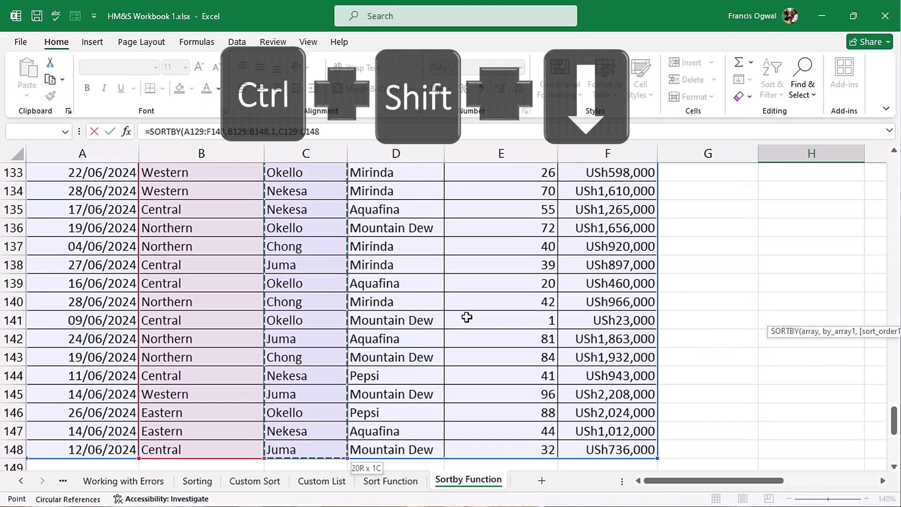
pyautogui.hotkey('ctrl', 'BackSpace')
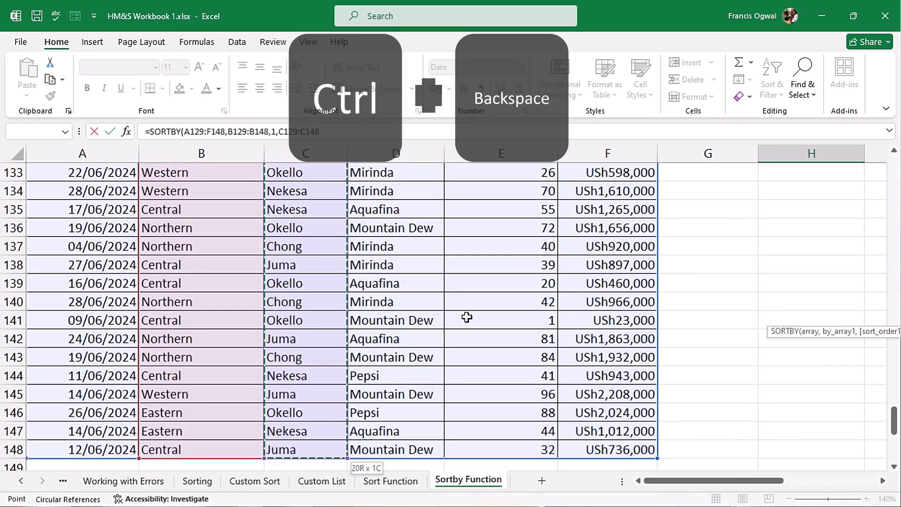
pyautogui.hscroll(3, 680, 441)
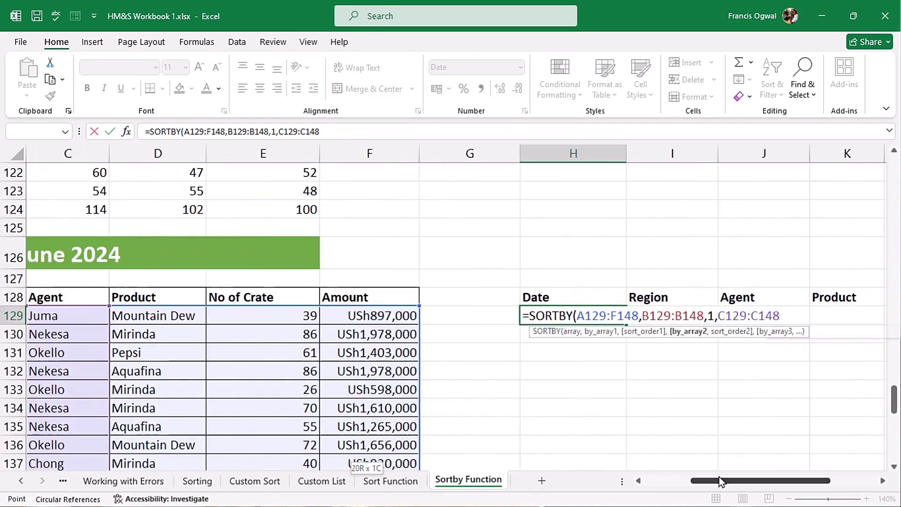
pyautogui.write(',')
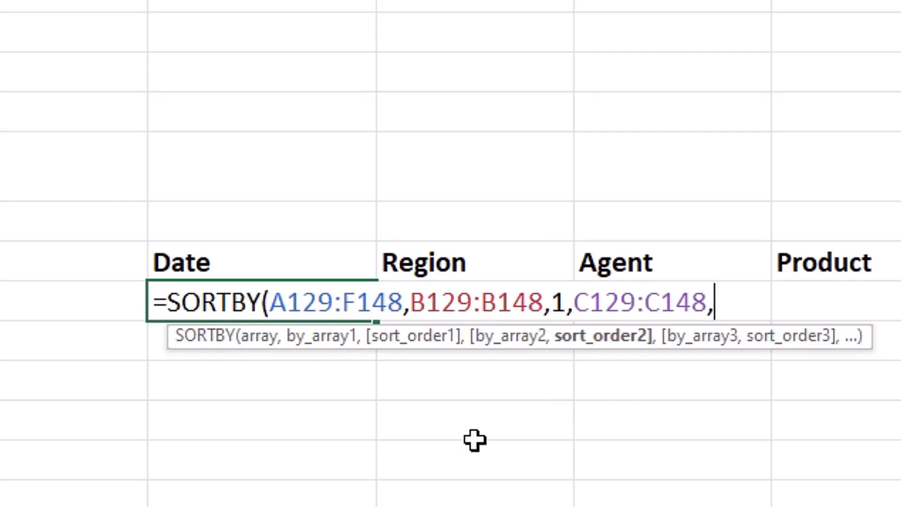
pyautogui.write('1,')
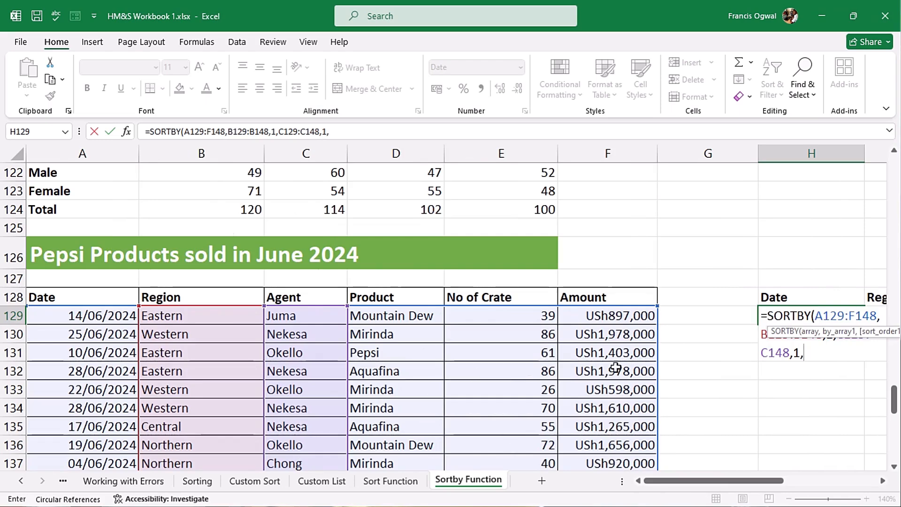
# - Complete the formula in H129 with the Amount column F129:F148 as third sort-by range and descending sort order -1
pyautogui.click(603, 316)
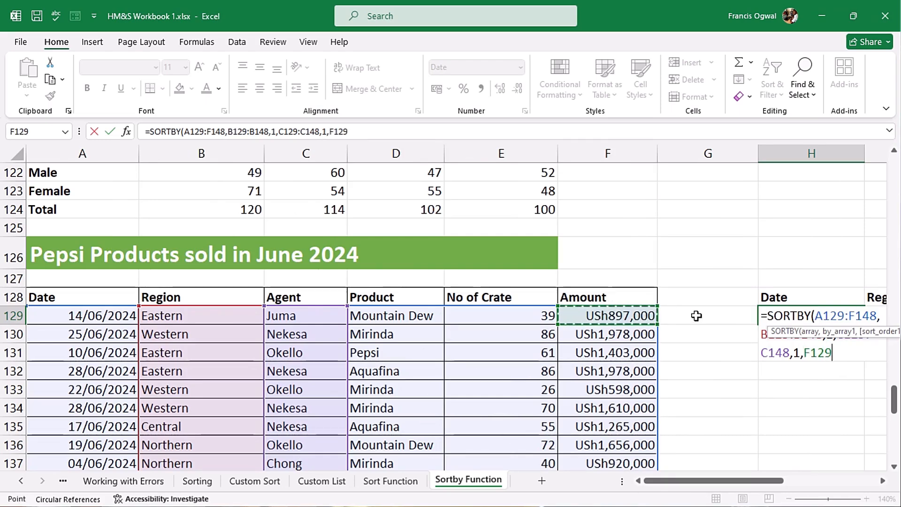
pyautogui.hotkey('ctrl', 'shift', 'Down')
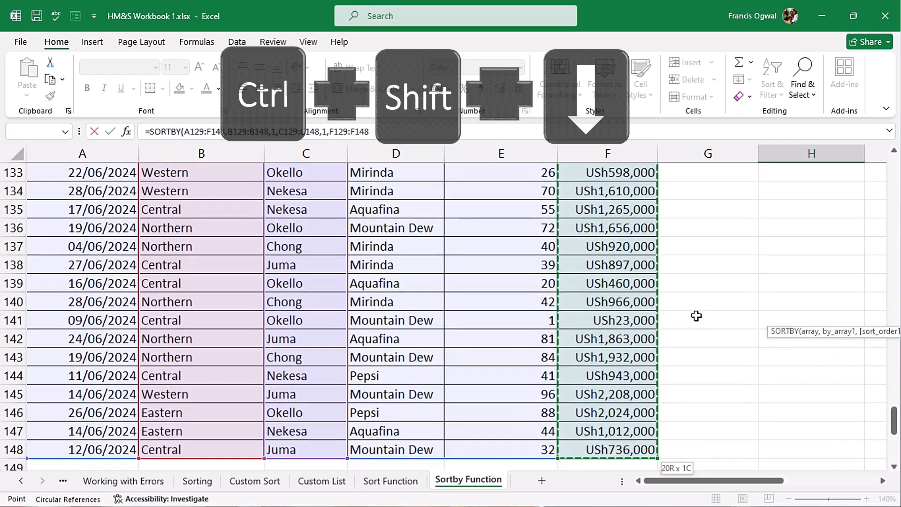
pyautogui.hotkey('ctrl', 'BackSpace')
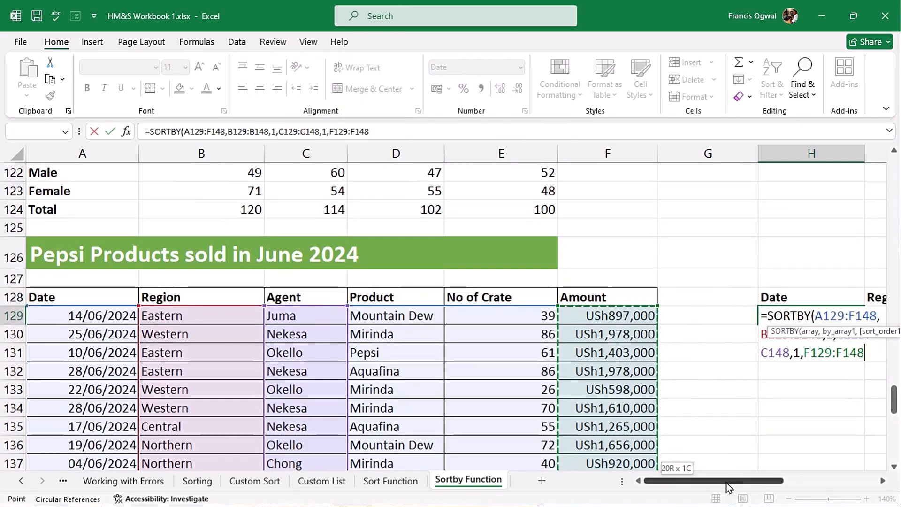
pyautogui.moveTo(741, 480); pyautogui.dragTo(835, 471)
pyautogui.write(',')
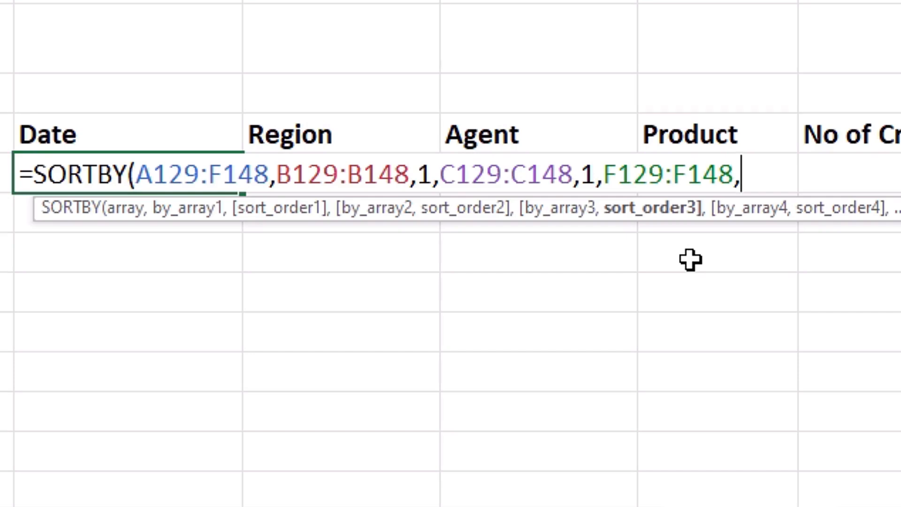
pyautogui.write('-1')
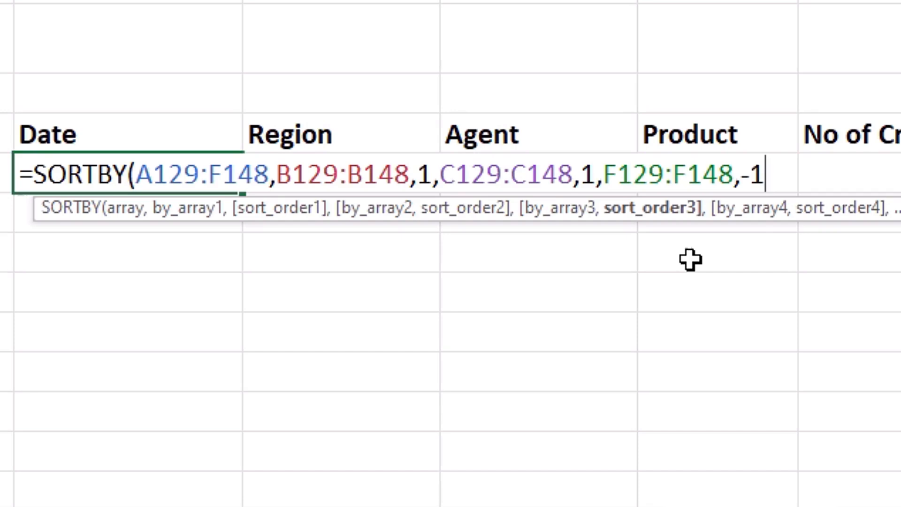
pyautogui.write(')')
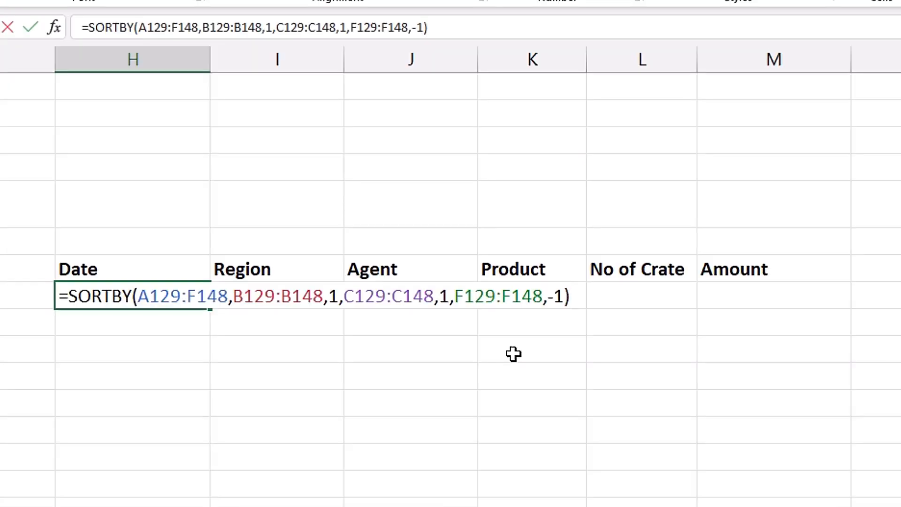
pyautogui.press('Return')
# - Examine the Region, Agent and Amount order in the sorted Pepsi sales, highlighting the Central and Eastern row groups, and compare with the source table
pyautogui.scroll(-2, 521, 319)
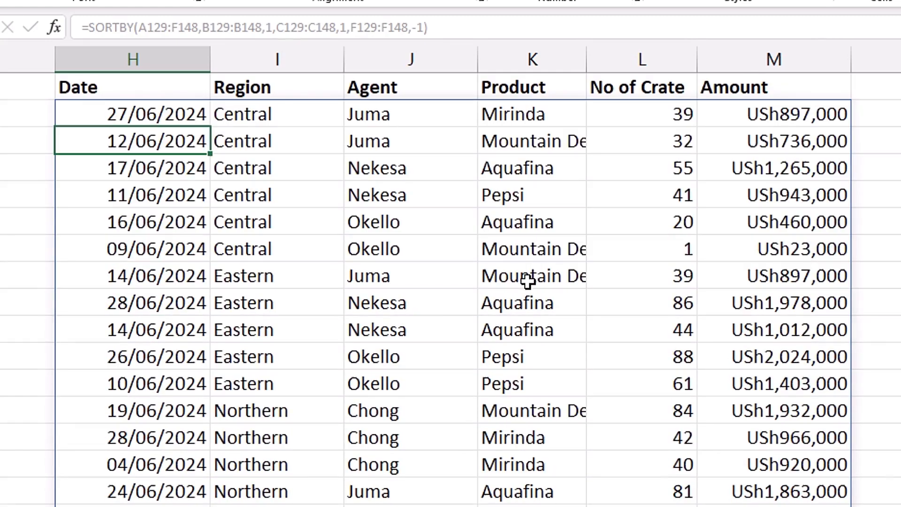
pyautogui.moveTo(261, 114); pyautogui.dragTo(770, 259)
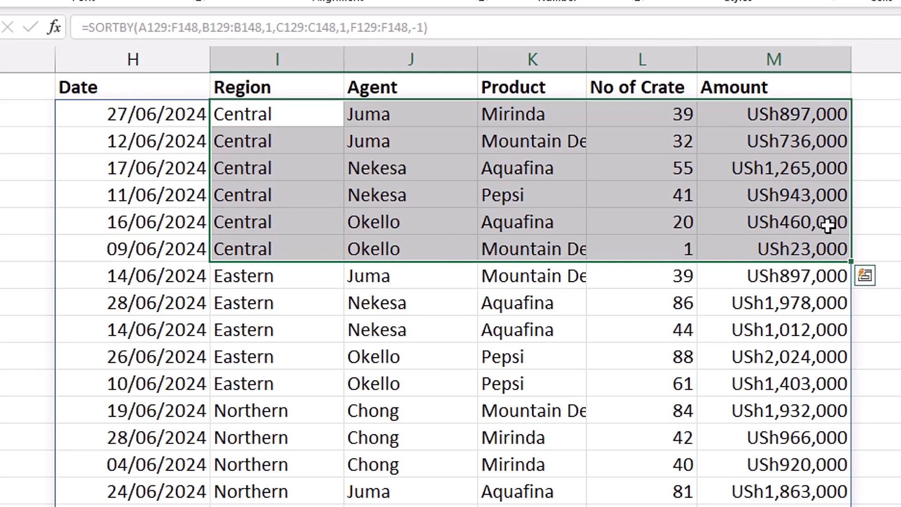
pyautogui.moveTo(261, 276); pyautogui.dragTo(765, 408)
pyautogui.scroll(-2, 561, 262)
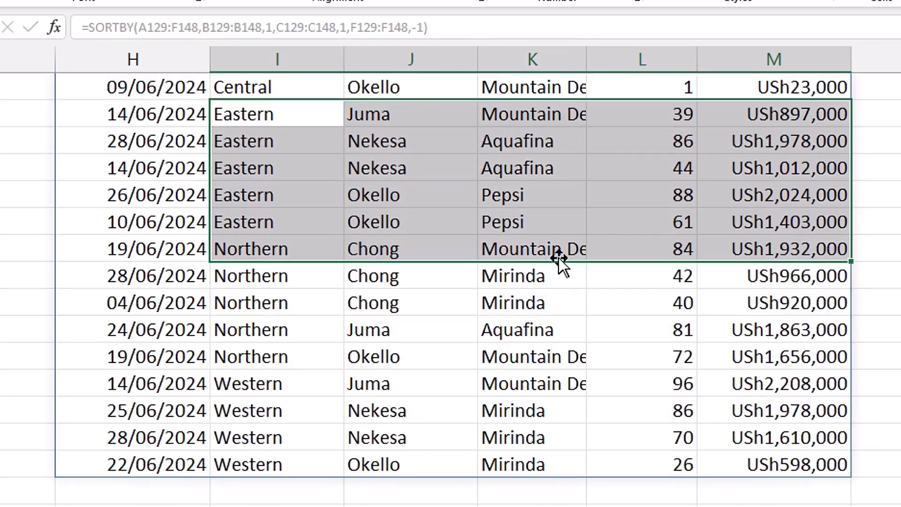
pyautogui.scroll(3, 377, 364)
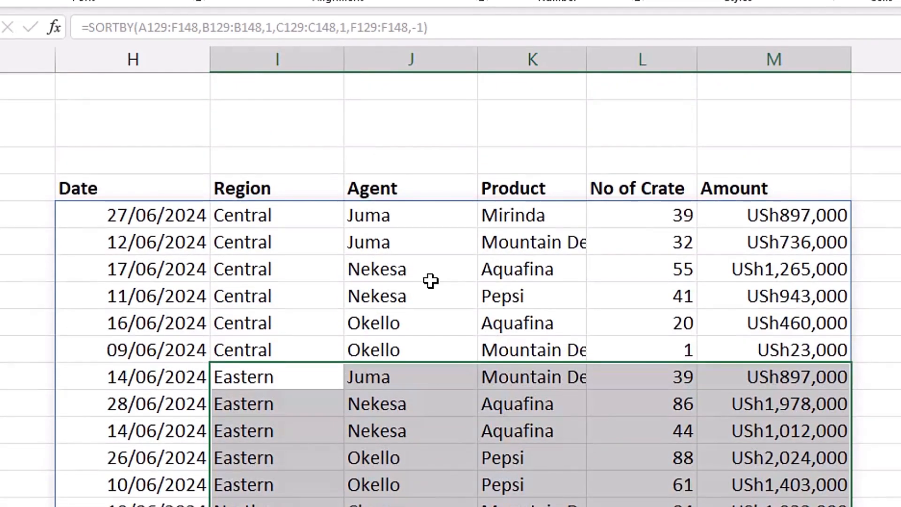
pyautogui.scroll(-1, 430, 280)
pyautogui.hscroll(-5, 450, 276)
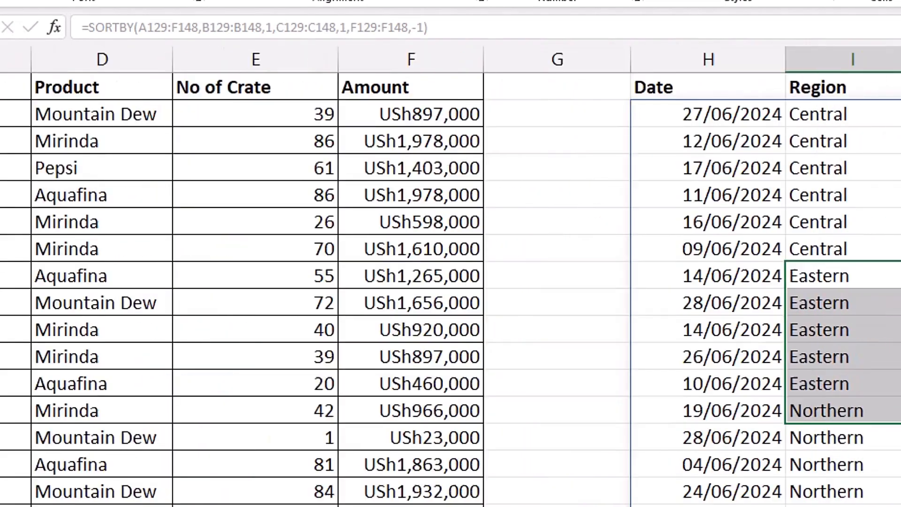